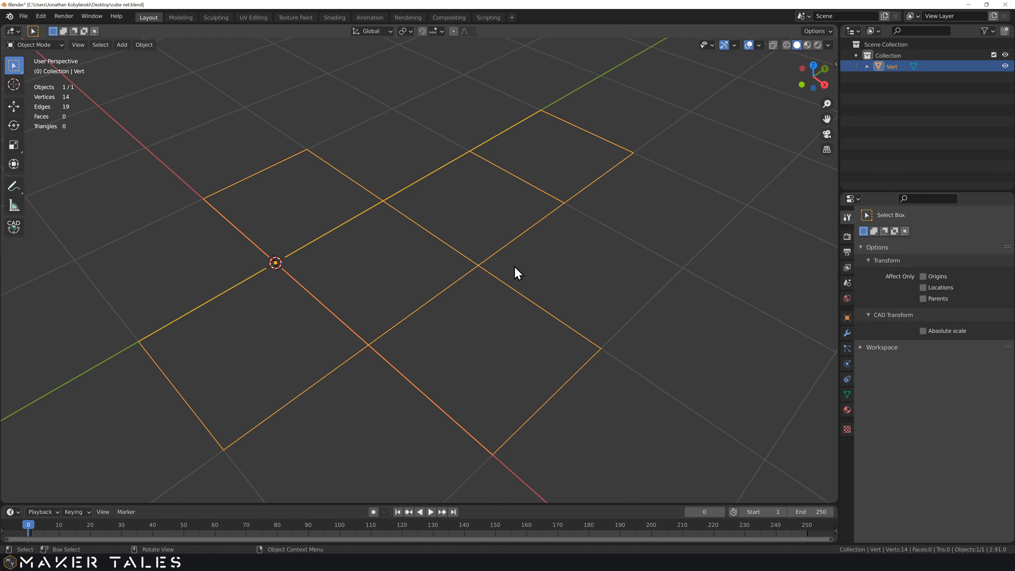
Step: In edit mode and top view, select the whole cube net and fill its six squares with faces
mouse_move(530, 264)
middle_mouse_down()
mouse_move(600, 242)
mouse_move(538, 219)
mouse_move(521, 254)
mouse_move(523, 280)
mouse_move(537, 276)
middle_mouse_up()
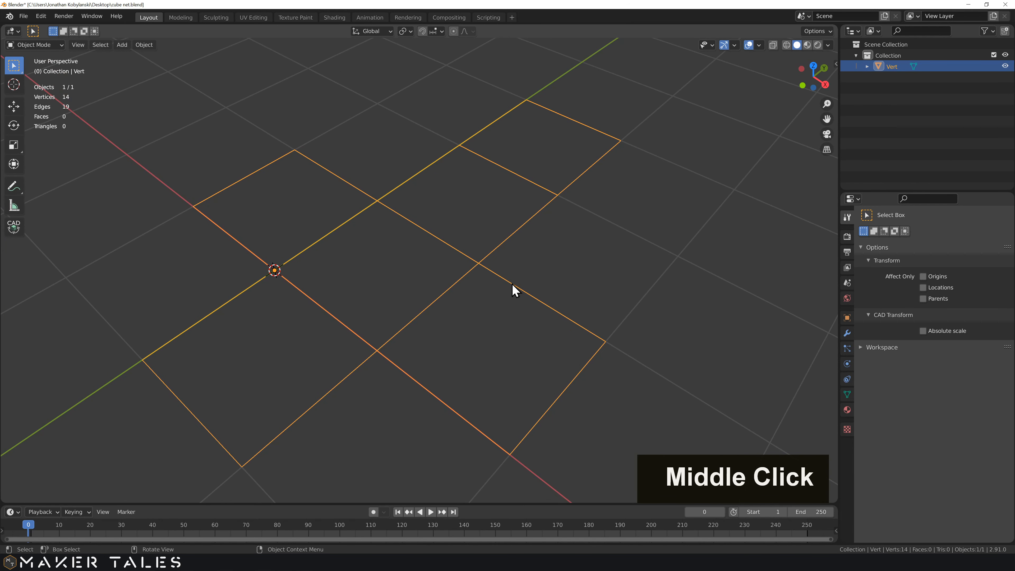
key("Tab")
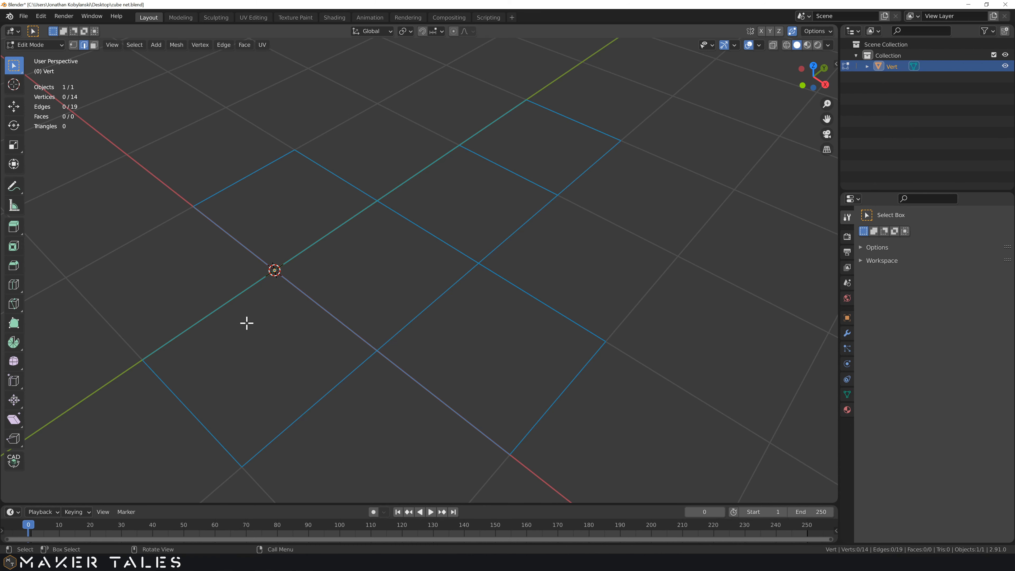
key("KP_7")
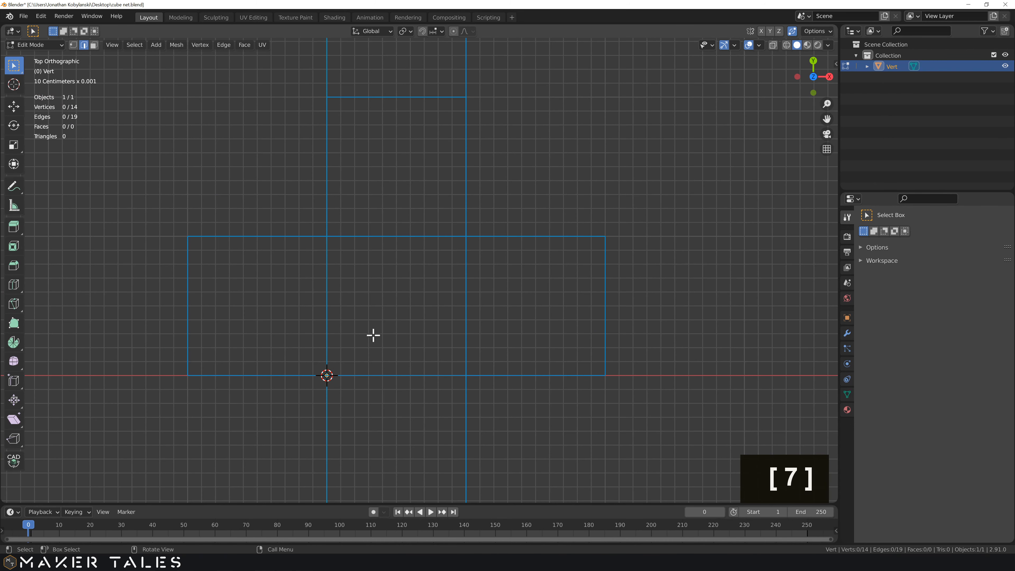
middle_click_drag(374, 335, 469, 213, "shift")
scroll(488, 220, "down", 3)
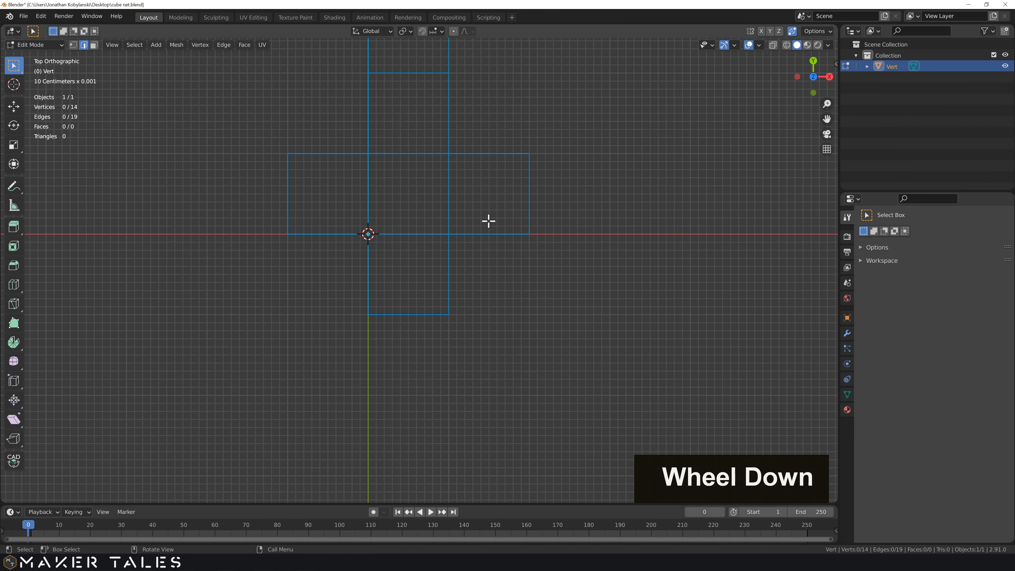
key("a")
key("f")
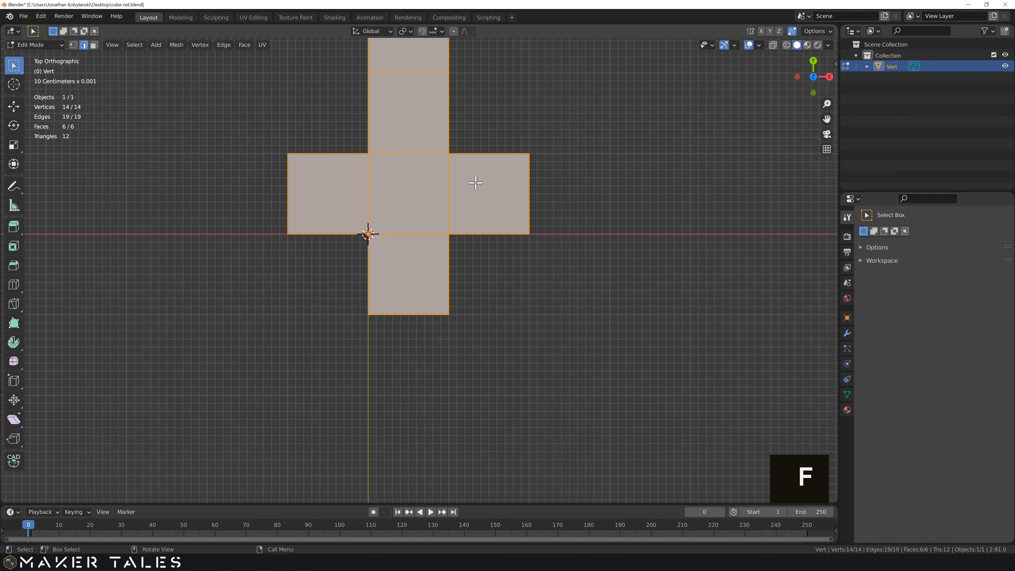
Step: Delete only the faces of the squares directly above and below the net's central square, keeping their edges
scroll(476, 195, "up", 1, "shift")
middle_click_drag(476, 196, 476, 234, "shift")
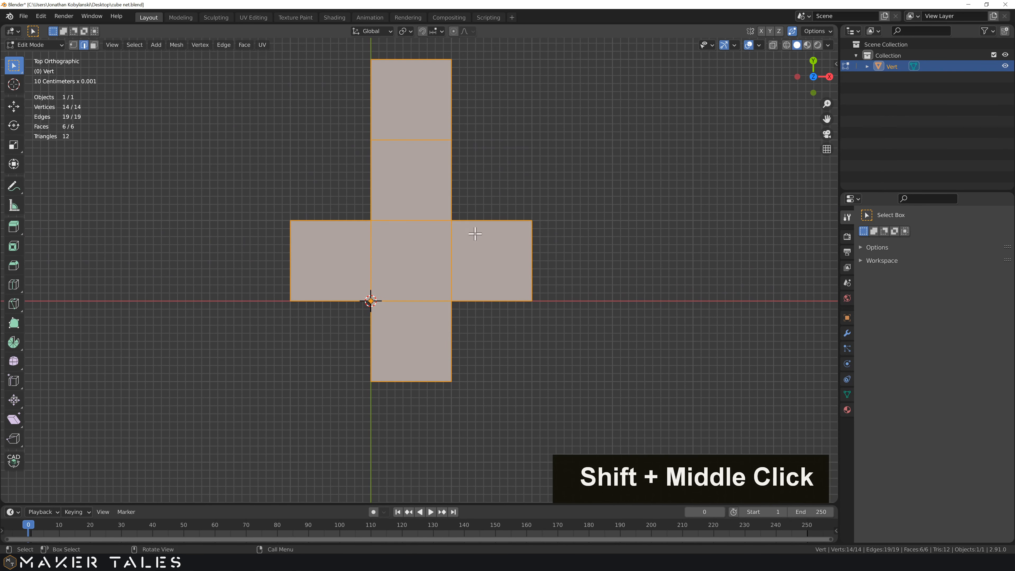
key("3")
left_click(424, 185)
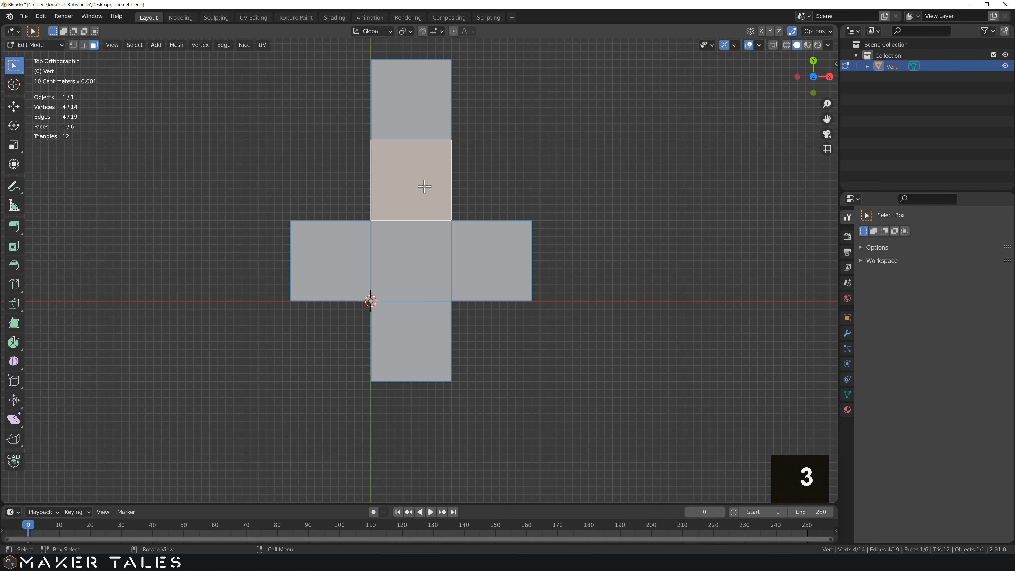
left_click(416, 357, "shift")
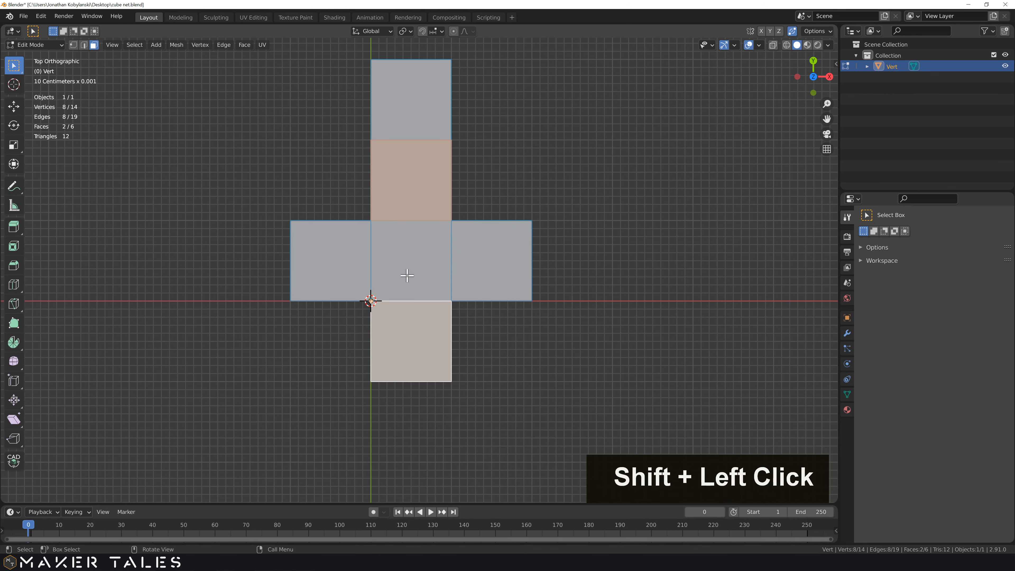
key("x")
left_click(391, 220)
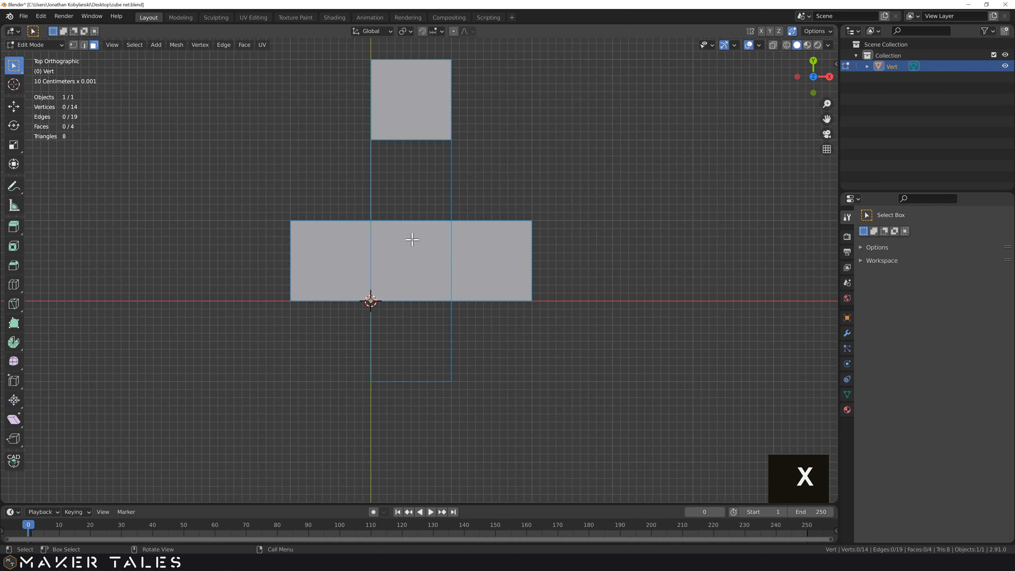
Step: Select the four edges of the open square below the central square and snap the 3D cursor to their centre
scroll(410, 358, "up", 5)
middle_click_drag(445, 359, 458, 202, "shift")
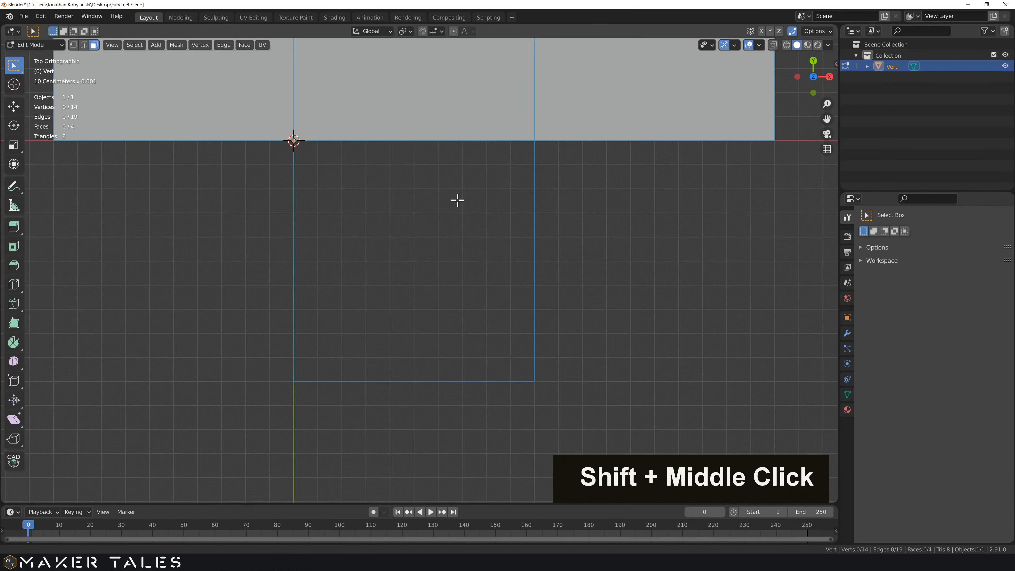
left_click_drag(623, 224, 271, 304)
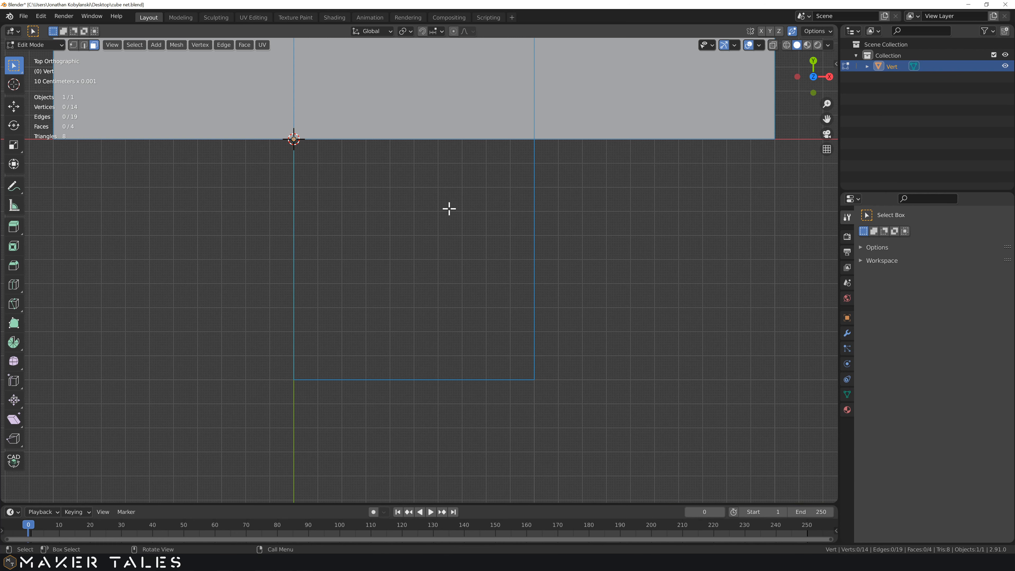
key("2")
left_click_drag(588, 123, 229, 431)
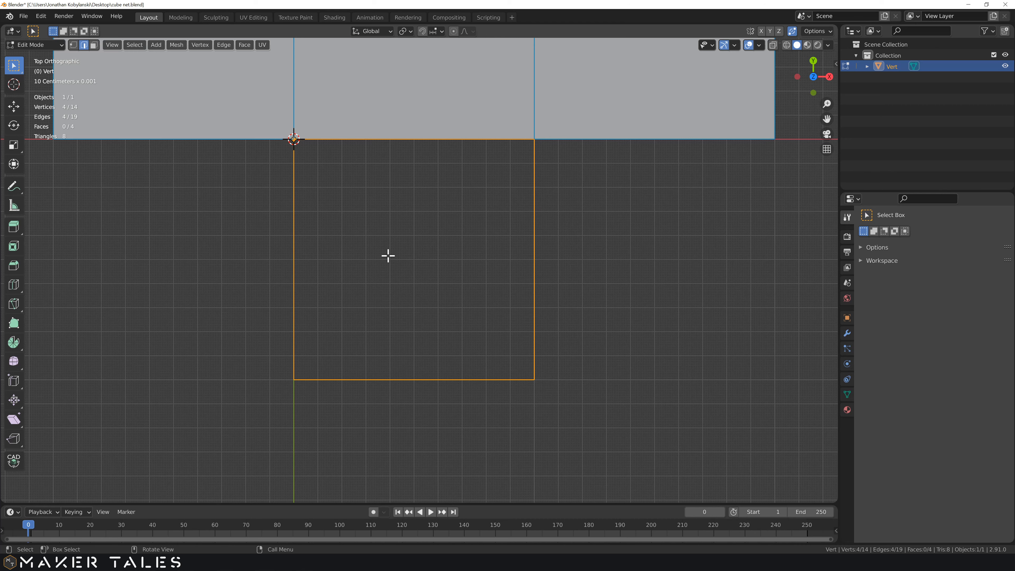
key("shift+s")
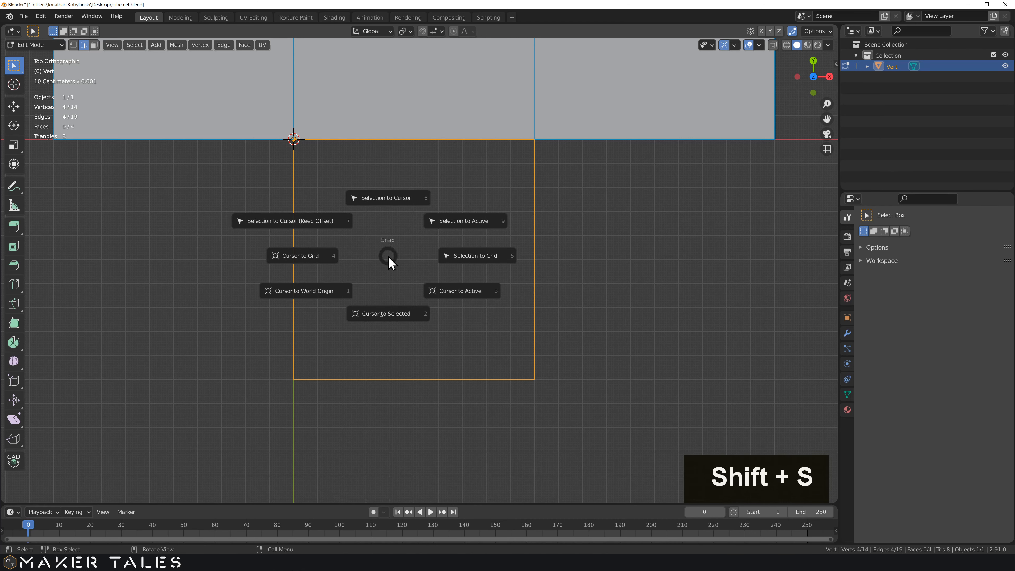
left_click(387, 315)
Step: Add a 32-vertex circle with a 0.25 mm radius at the 3D cursor, without fill
key("shift+a")
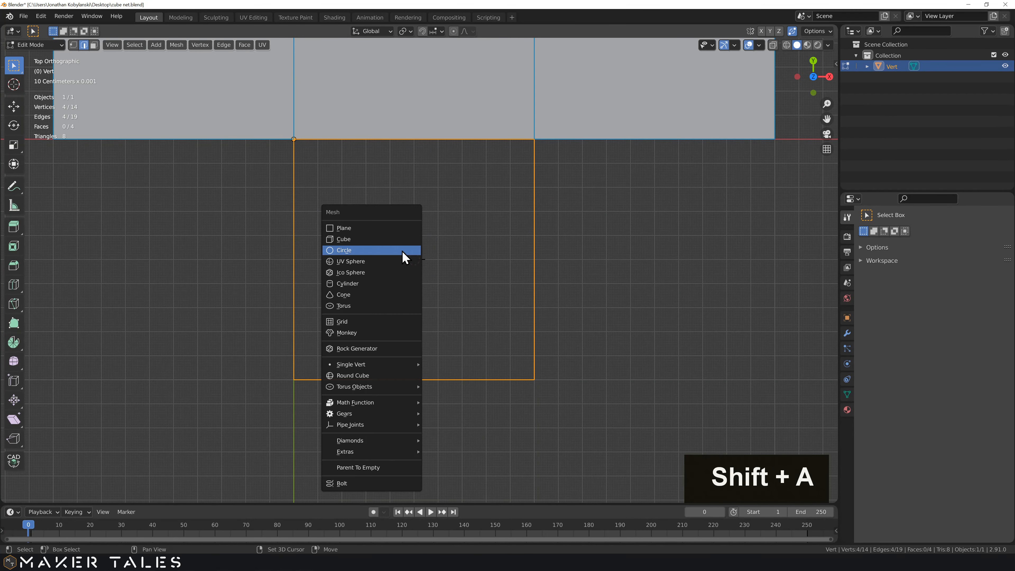
left_click(402, 250)
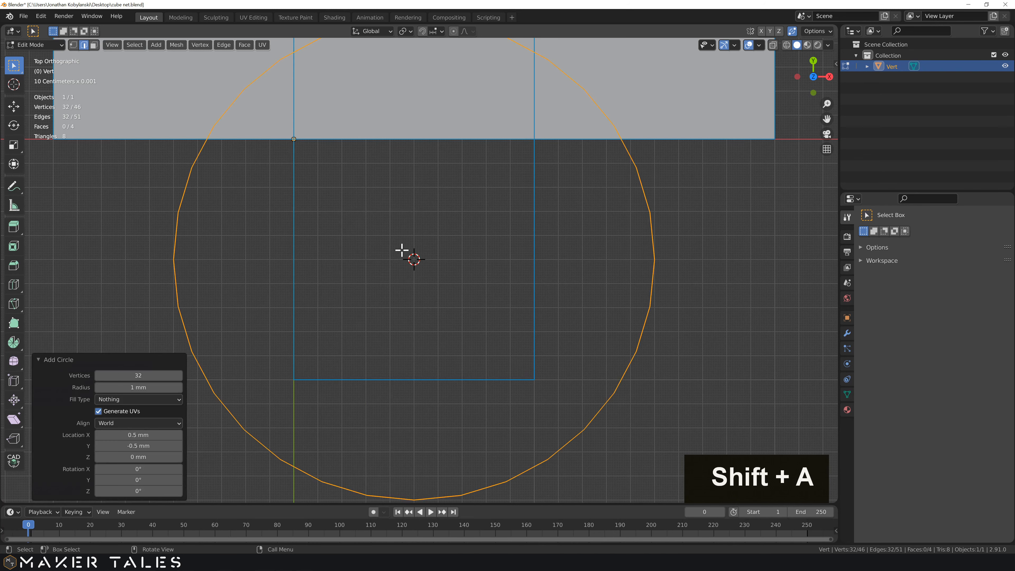
left_click(123, 377)
left_click(133, 388)
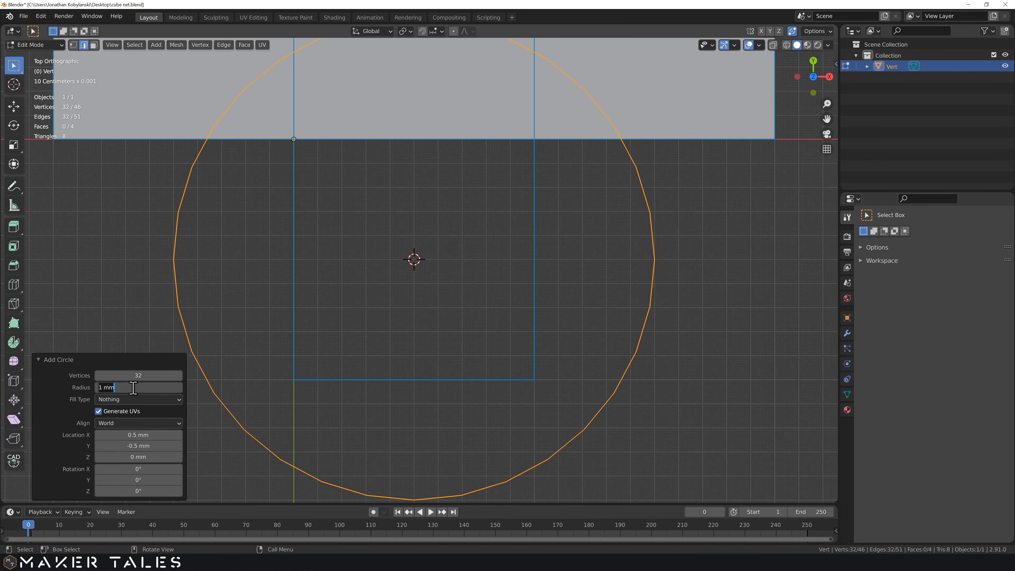
type("0.25")
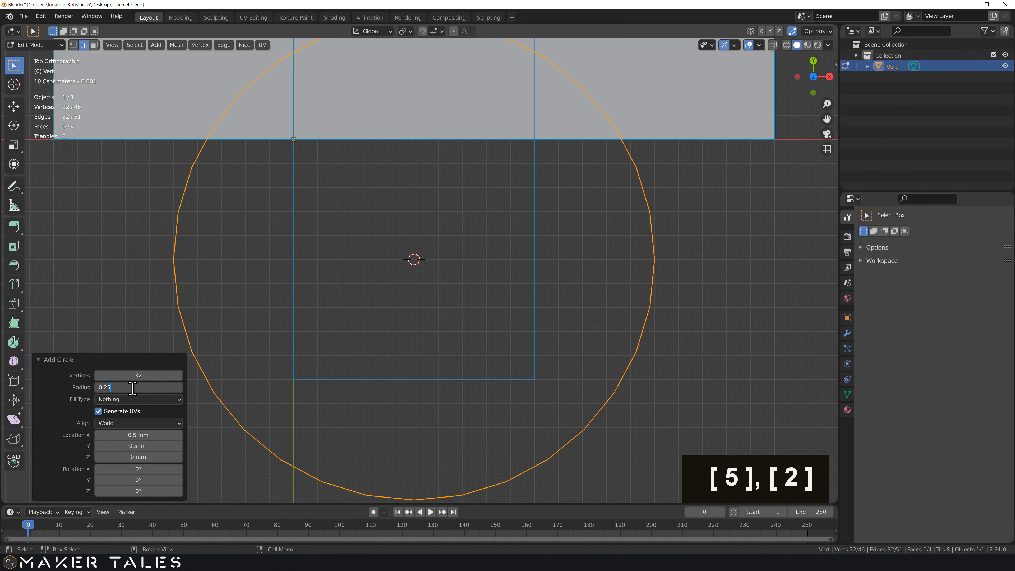
key("Return")
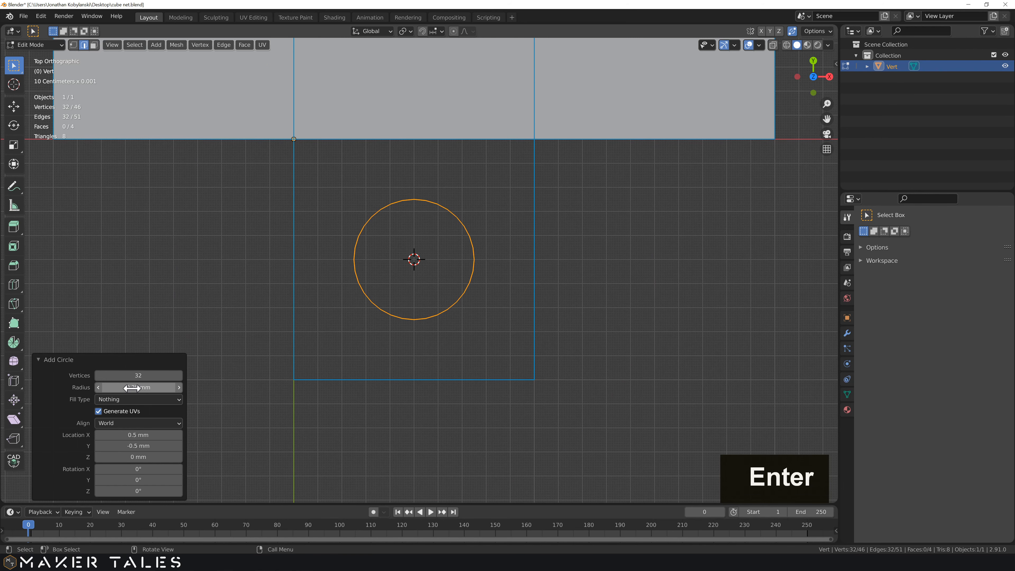
left_click(562, 242)
Step: Snap the 3D cursor to the centre of the open square above the central square and add a 0.25 mm radius circle there
middle_click_drag(562, 221, 567, 390, "shift")
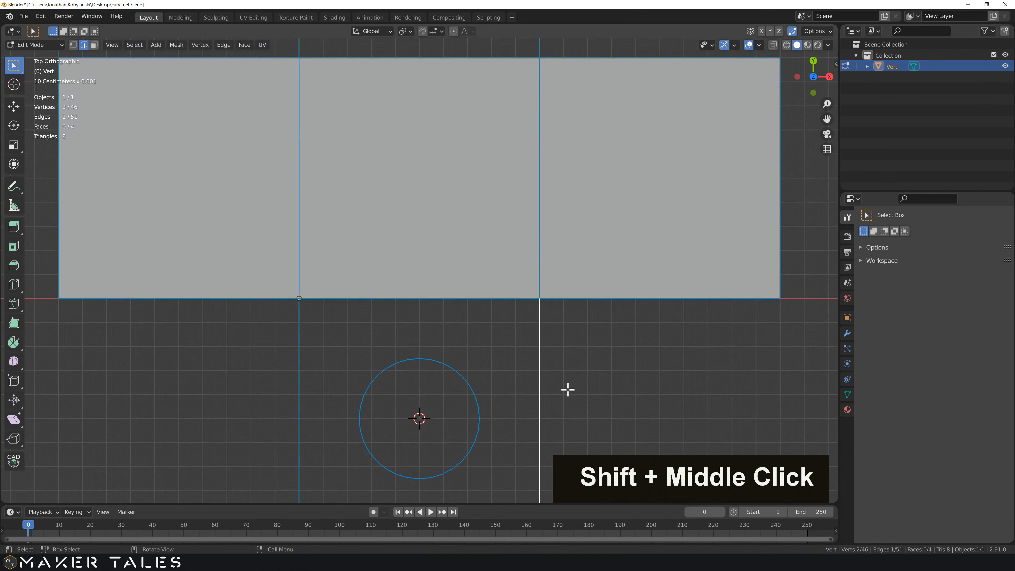
scroll(562, 274, "down", 3)
middle_click_drag(562, 274, 560, 444, "shift")
left_click_drag(529, 225, 323, 282)
scroll(411, 248, "up", 2)
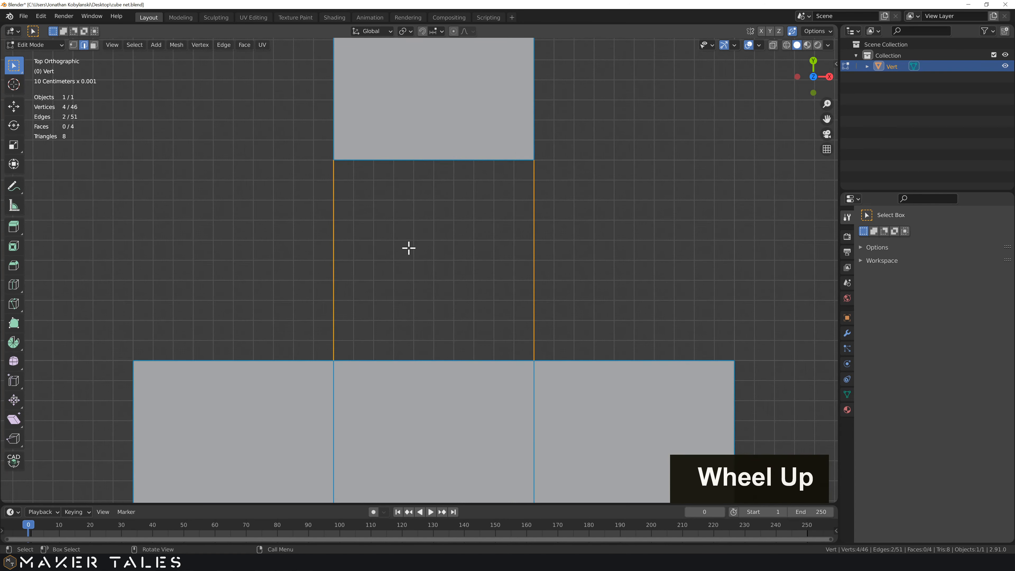
key("shift+s")
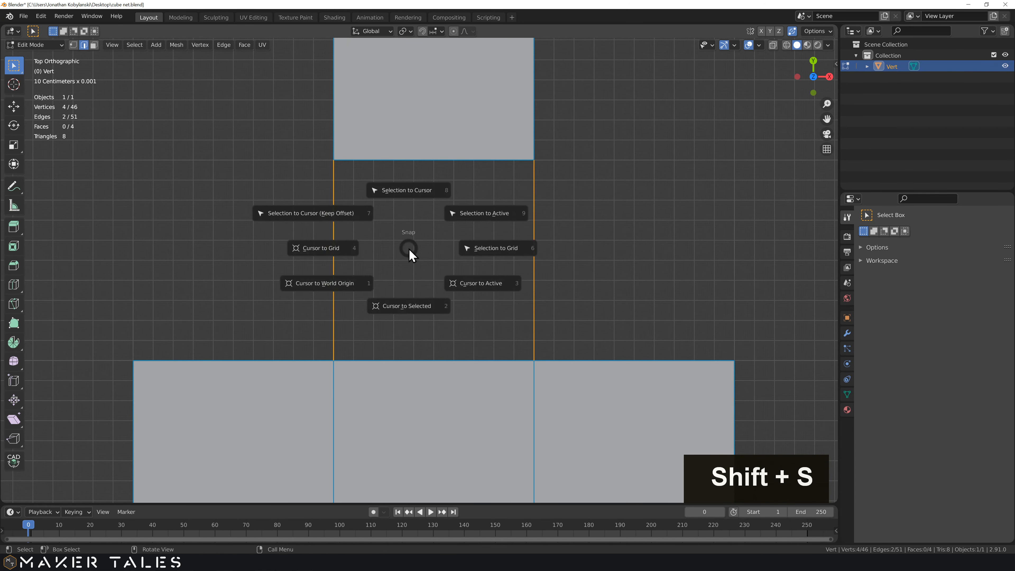
left_click(415, 309)
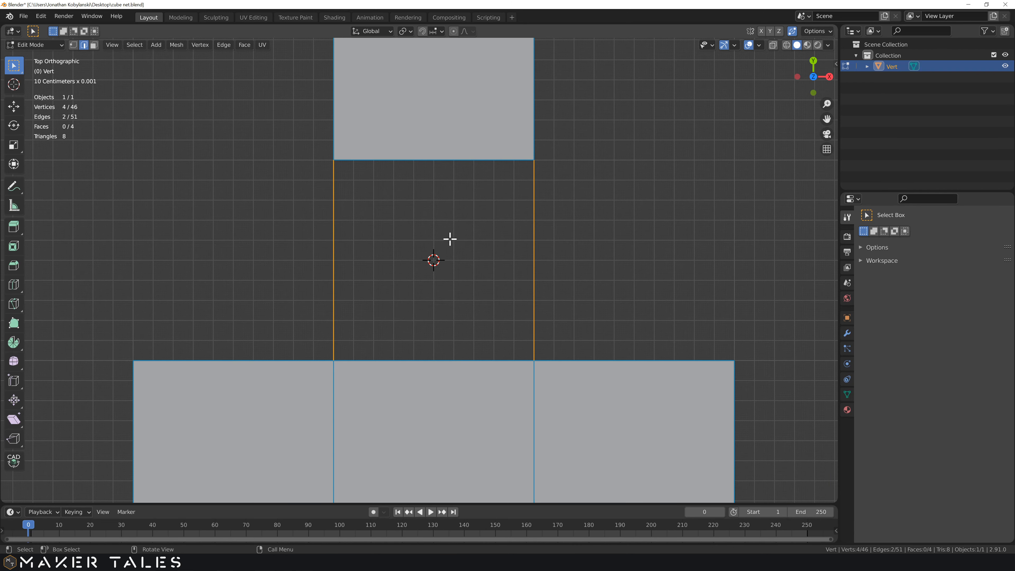
key("shift+a")
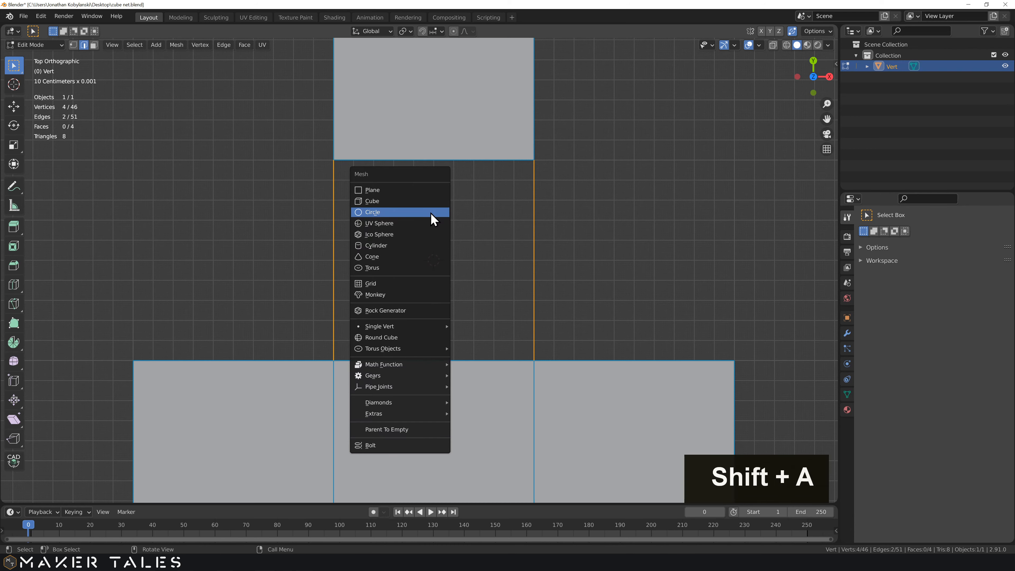
left_click(431, 213)
Step: Connect the lower circle to its square with diagonal edges at the upper-right and lower-left corners, starting from the circle's nearest vertices
scroll(589, 240, "down", 2)
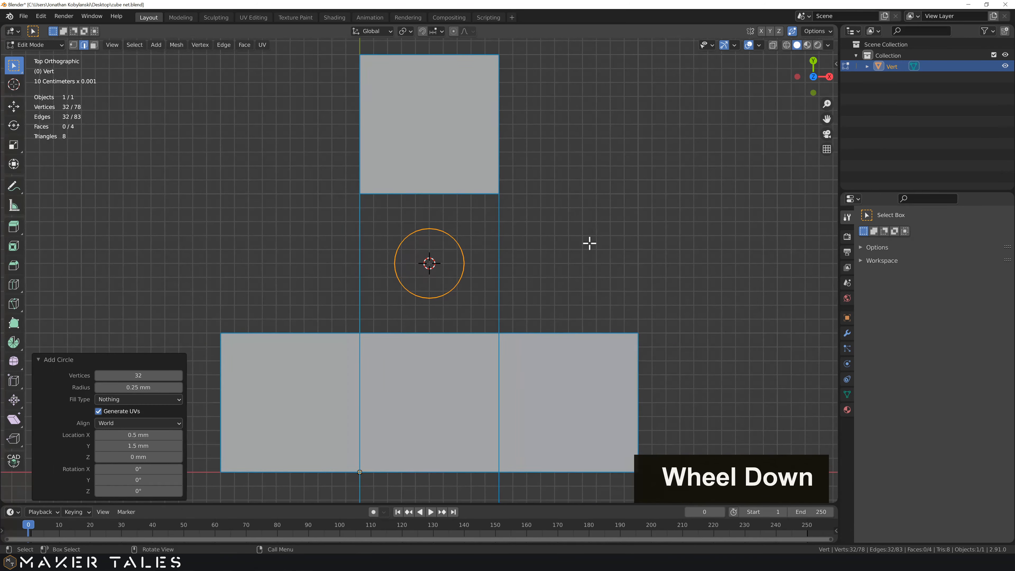
middle_click_drag(589, 242, 596, 103, "shift")
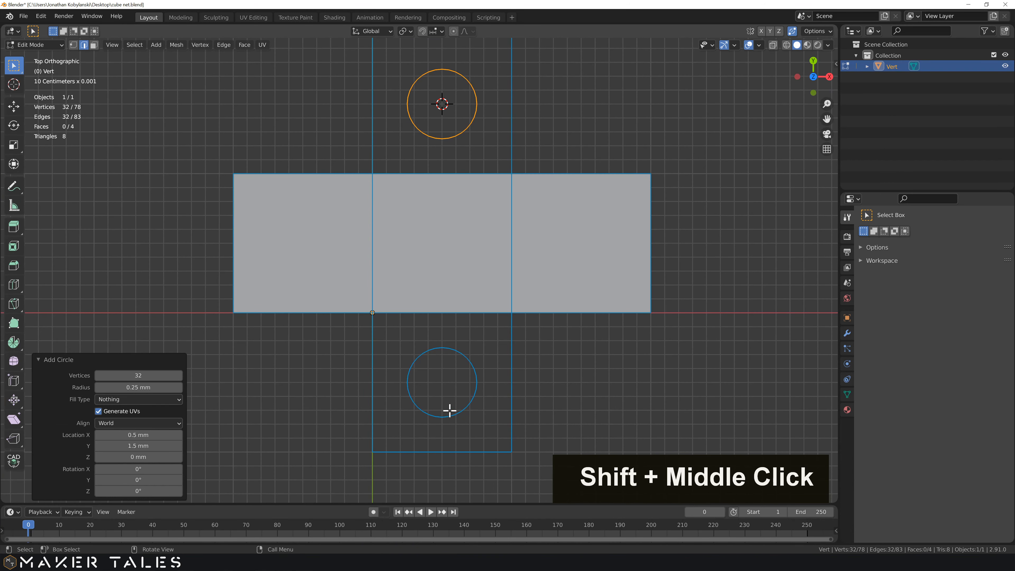
middle_click_drag(464, 432, 465, 356, "shift")
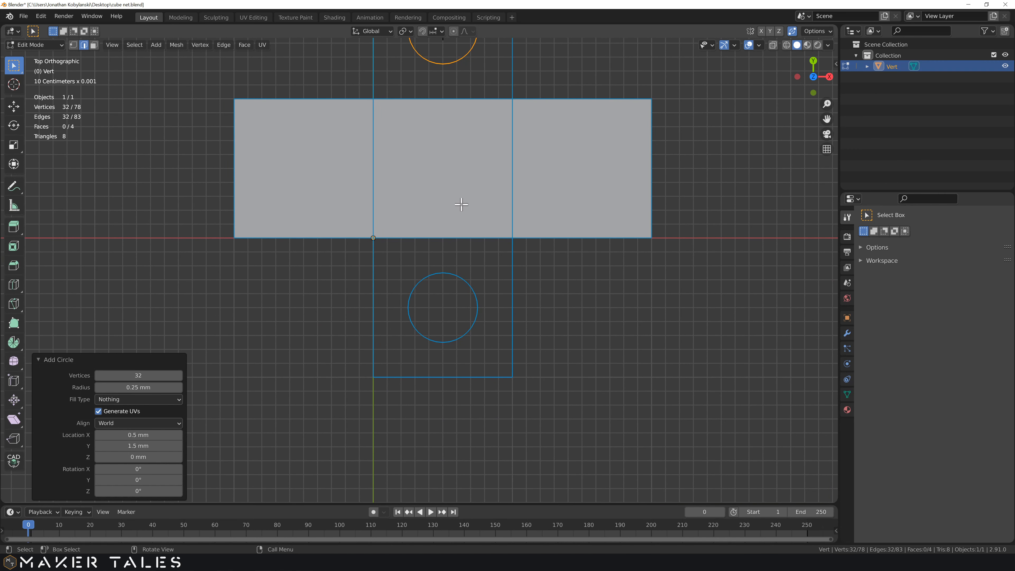
scroll(489, 298, "up", 5)
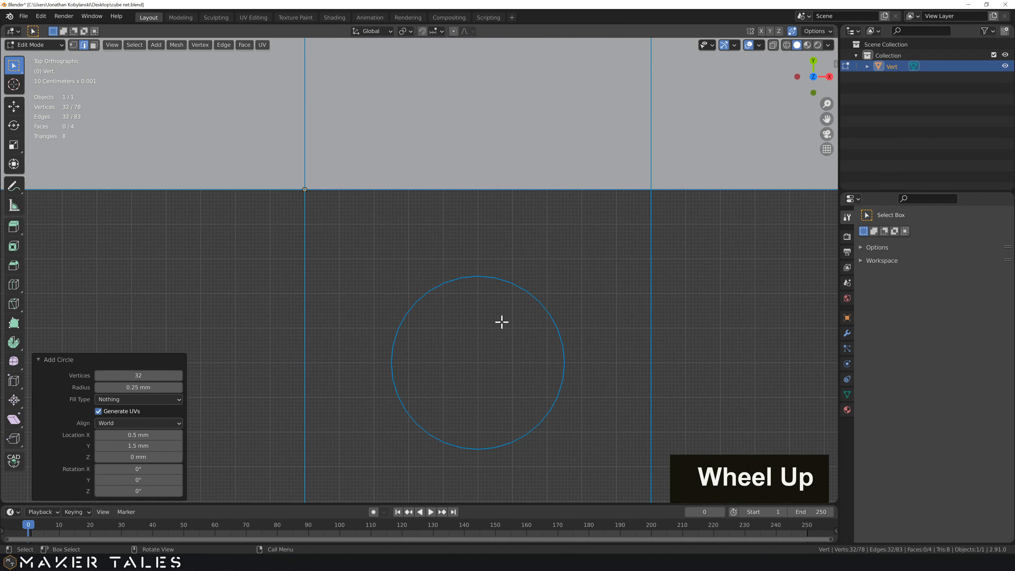
middle_click_drag(501, 320, 432, 185, "shift")
scroll(433, 185, "down", 1)
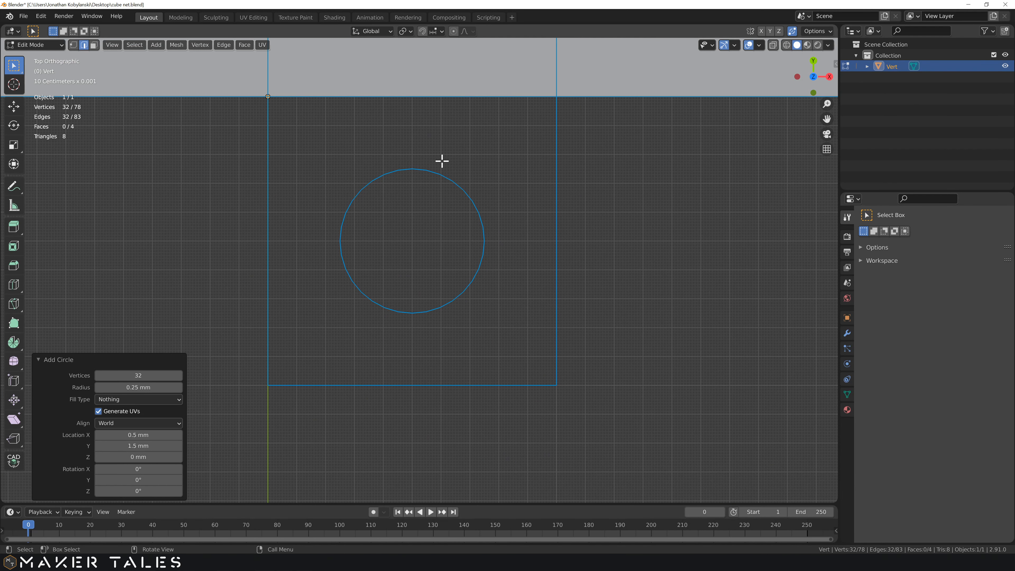
key("1")
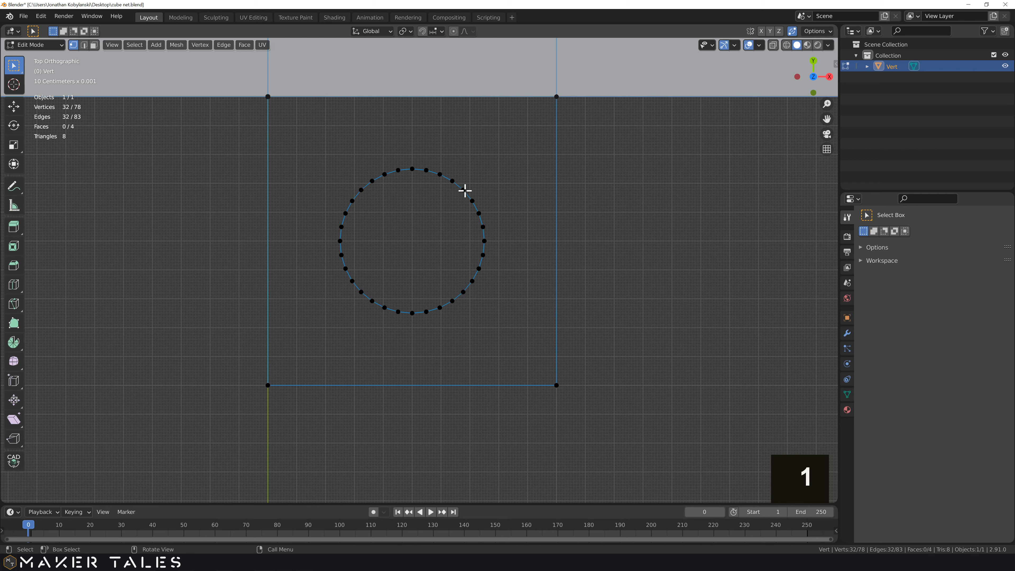
left_click(463, 190)
left_click(565, 113, "shift")
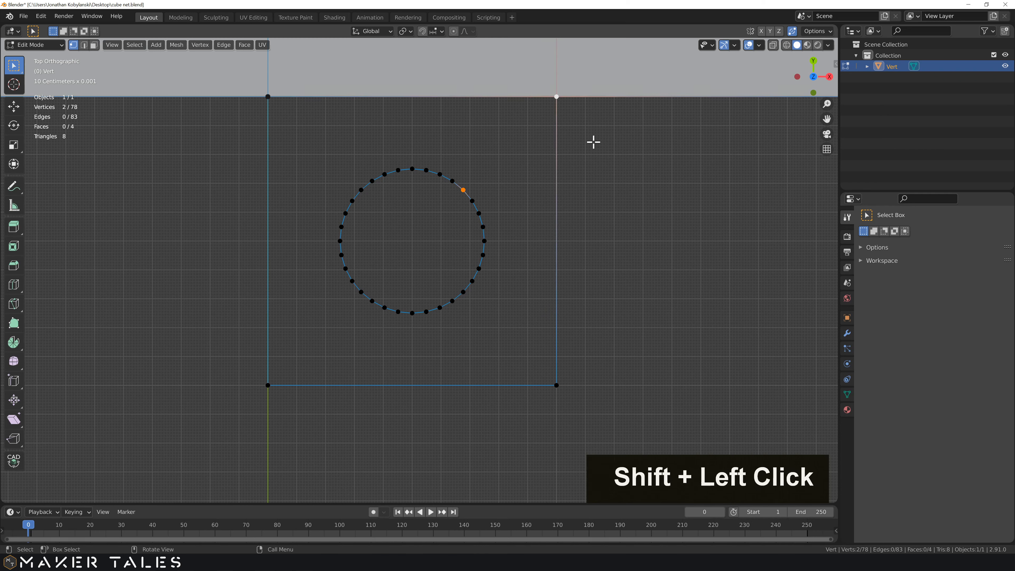
key("f")
left_click(362, 291)
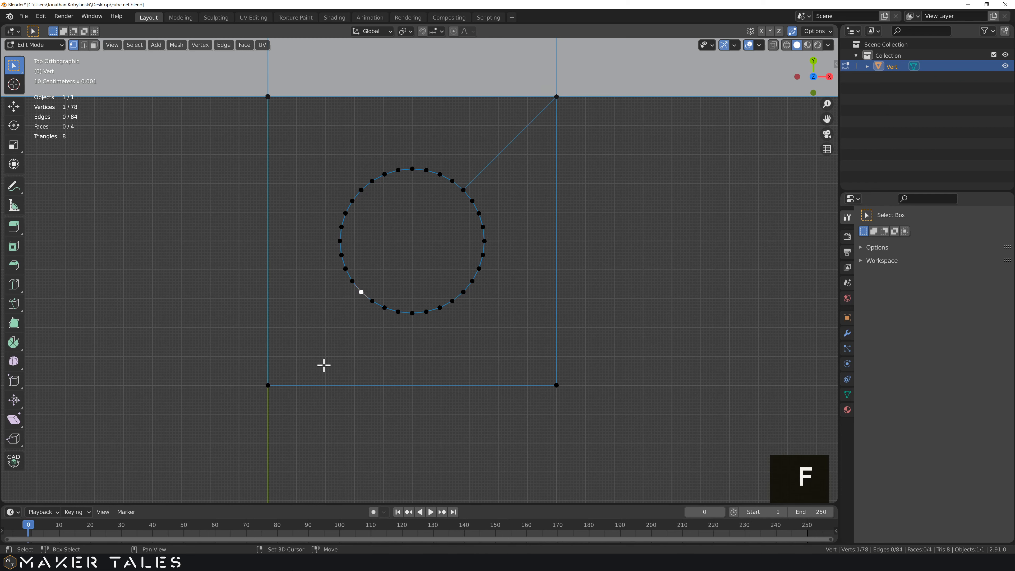
left_click(268, 385, "shift")
key("f")
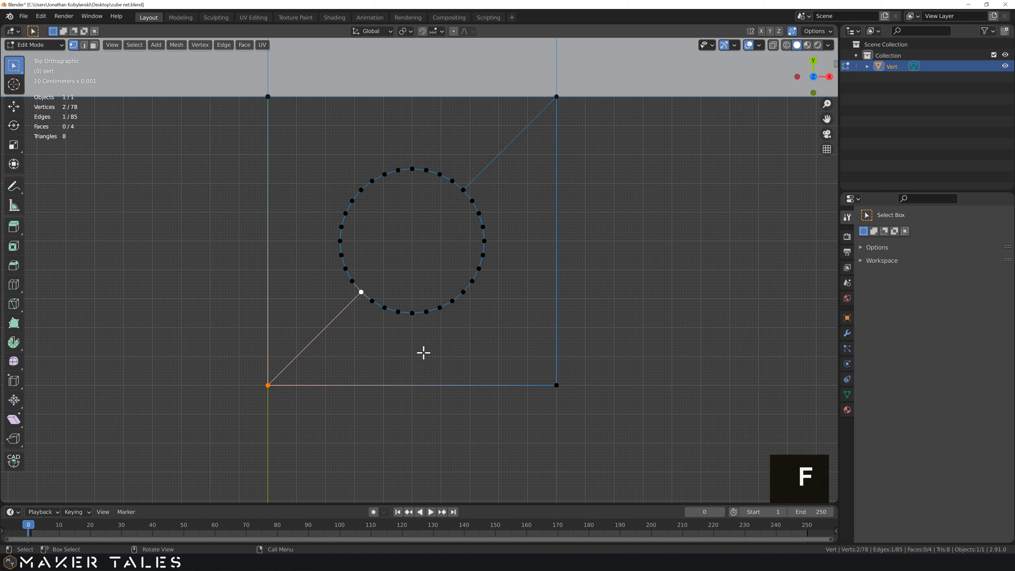
Step: Select the lower-right half of the lower circle with the square's three adjoining corners and fill them as a face
key("c")
scroll(397, 337, "down", 6)
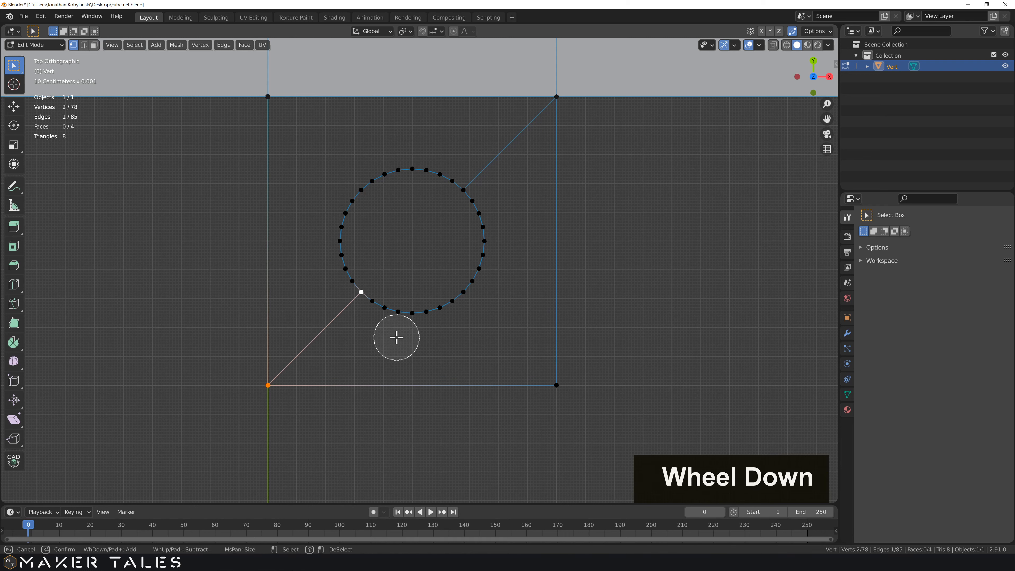
mouse_move(401, 331)
left_mouse_down()
mouse_move(541, 369)
mouse_move(512, 172)
mouse_move(535, 138)
mouse_move(567, 169)
left_mouse_up()
right_click(594, 246)
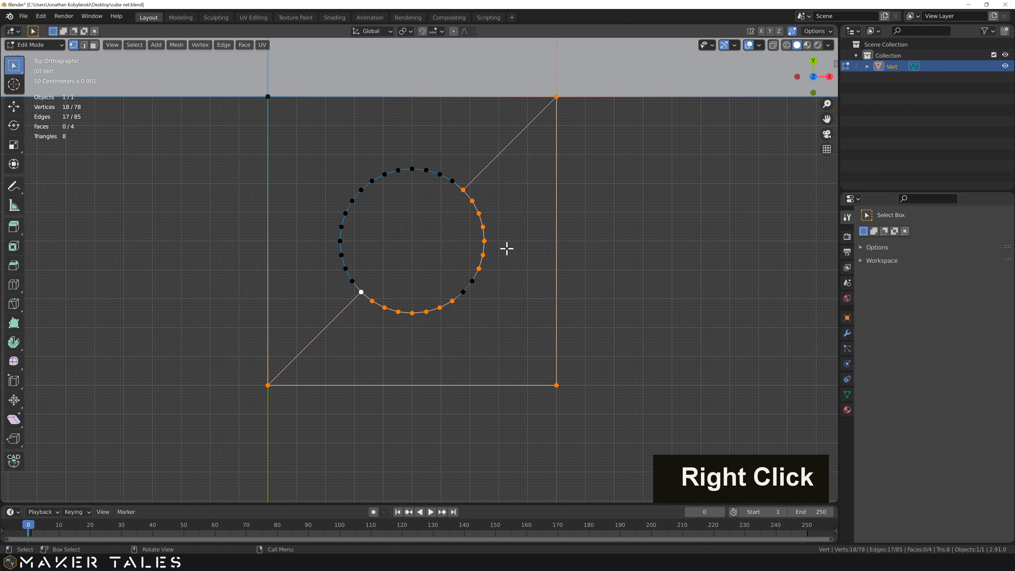
key("c")
left_click_drag(517, 311, 503, 304)
right_click(523, 304)
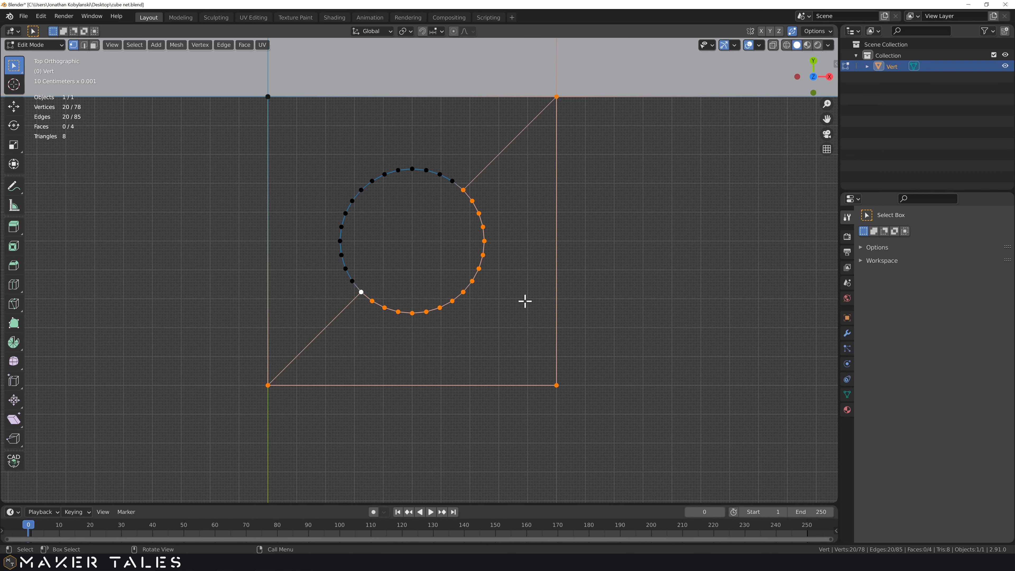
key("f")
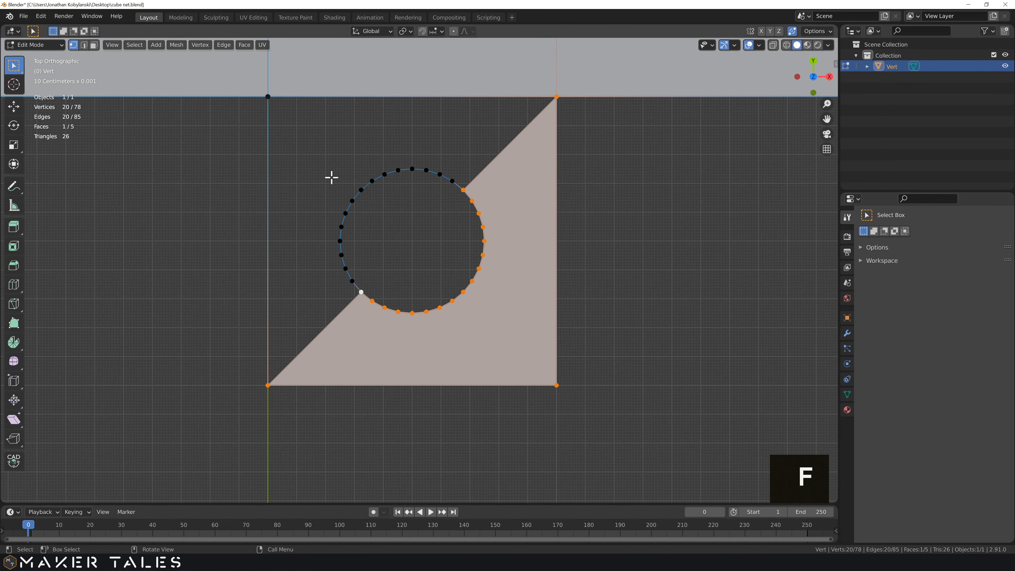
Step: Fill the upper-left half around the lower circle as a face, using its arc and the square's three adjoining corners
left_click(270, 96, "alt")
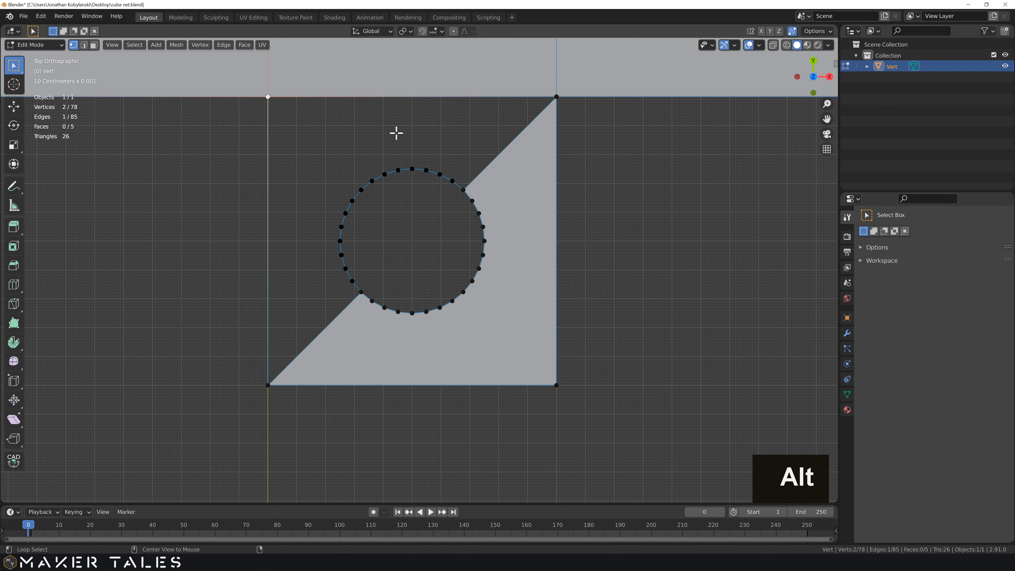
left_click(370, 181, "alt+shift")
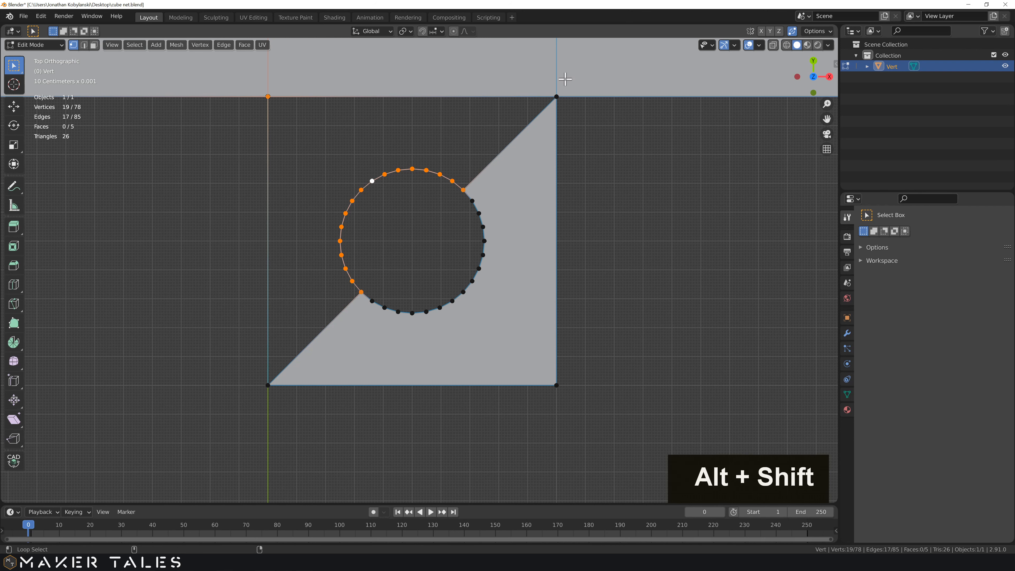
left_click(556, 96, "shift")
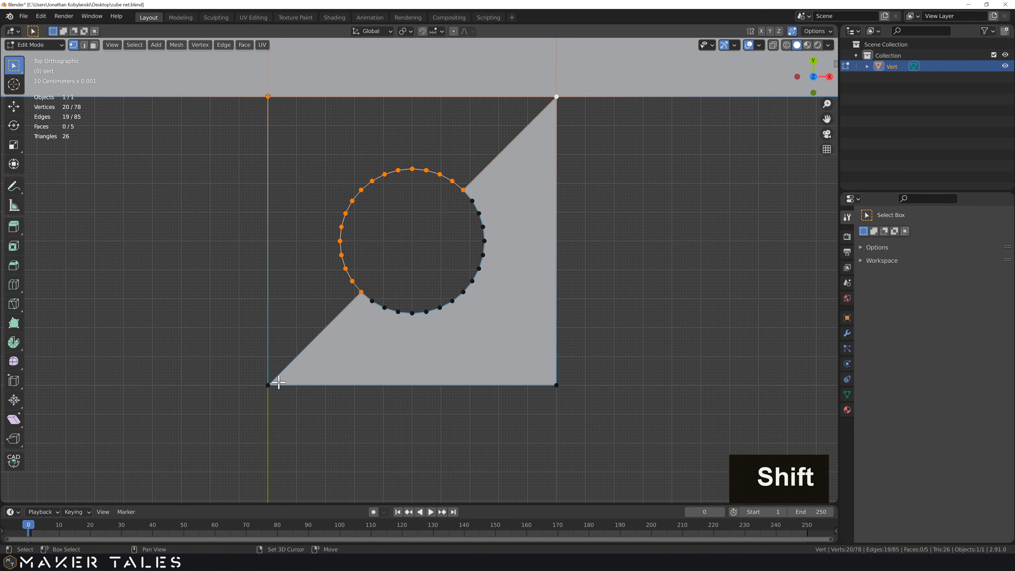
left_click(266, 385, "shift")
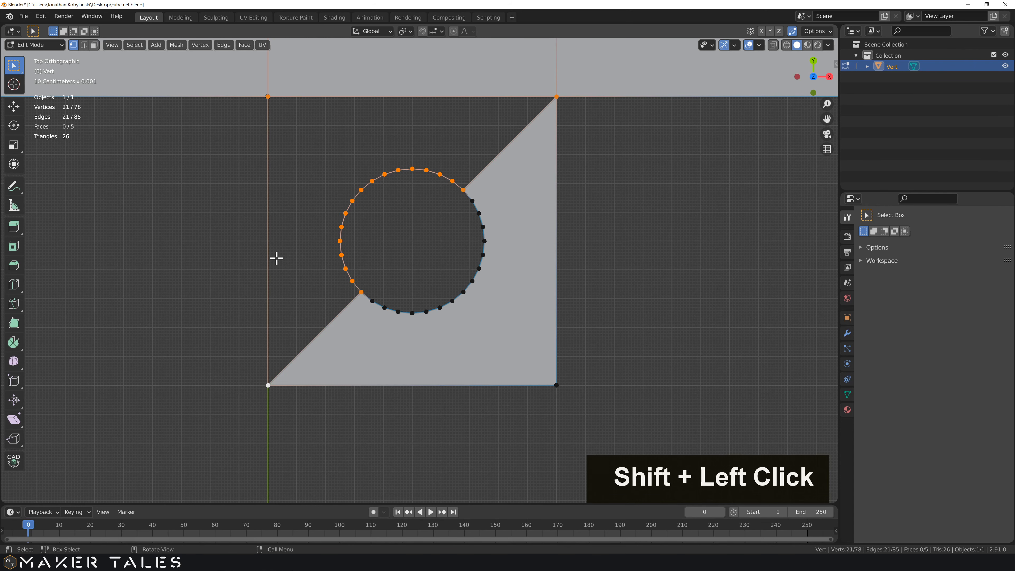
key("f")
left_click(660, 187)
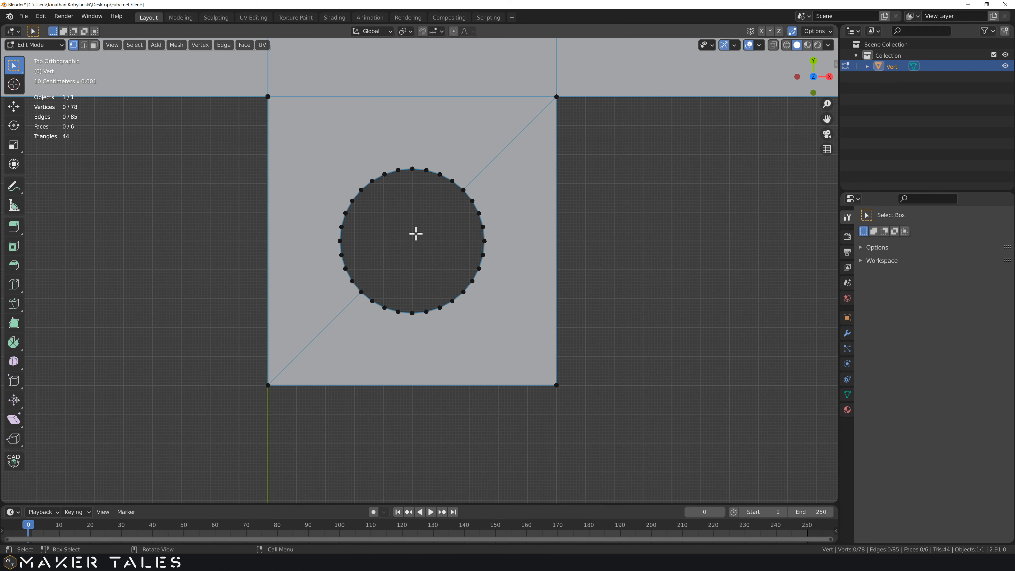
Step: Select the open square above the centre together with its circle and fill the area between them using the triangulating Fill
scroll(449, 231, "down", 3)
middle_click_drag(464, 209, 440, 438, "shift")
middle_click_drag(430, 139, 449, 188, "shift")
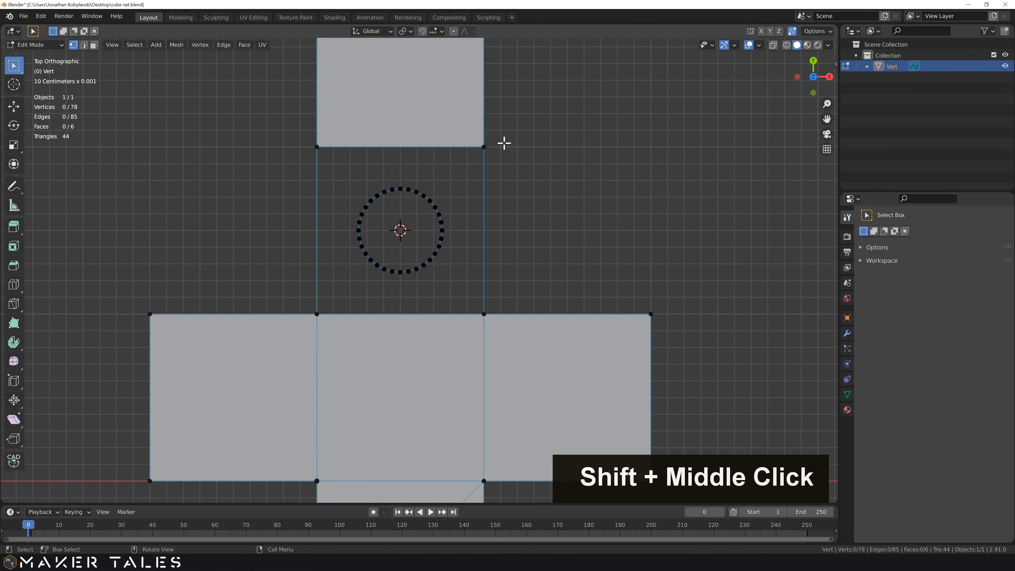
left_click_drag(512, 136, 291, 329)
scroll(357, 230, "up", 4)
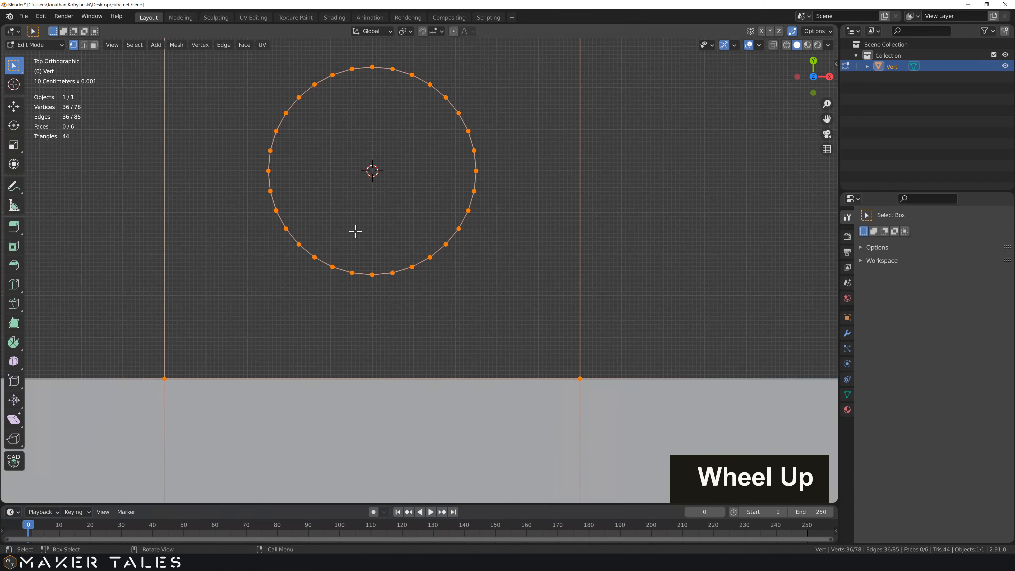
middle_click_drag(356, 231, 395, 302, "shift")
scroll(394, 304, "down", 2)
scroll(394, 306, "up", 1)
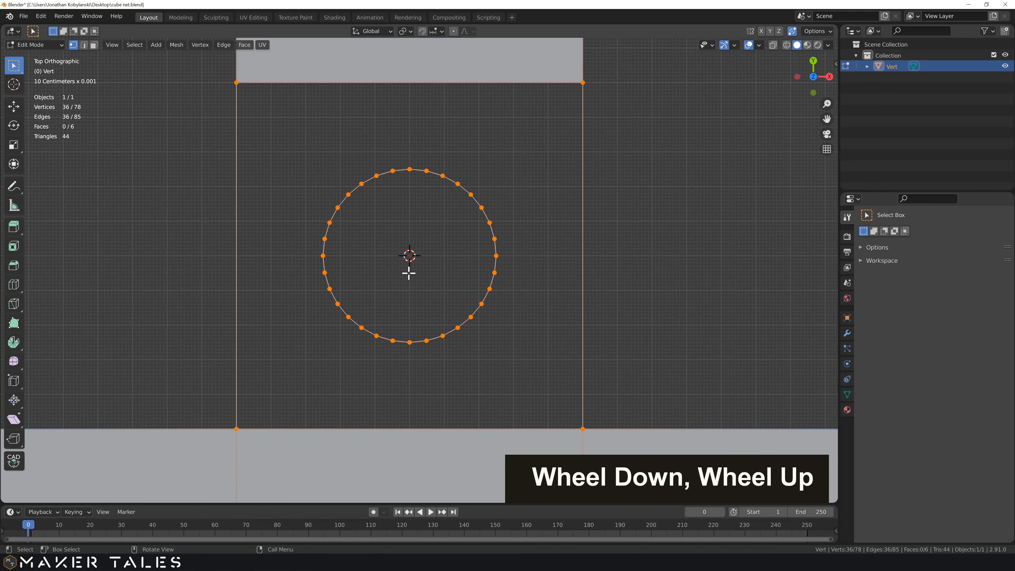
key("alt+f")
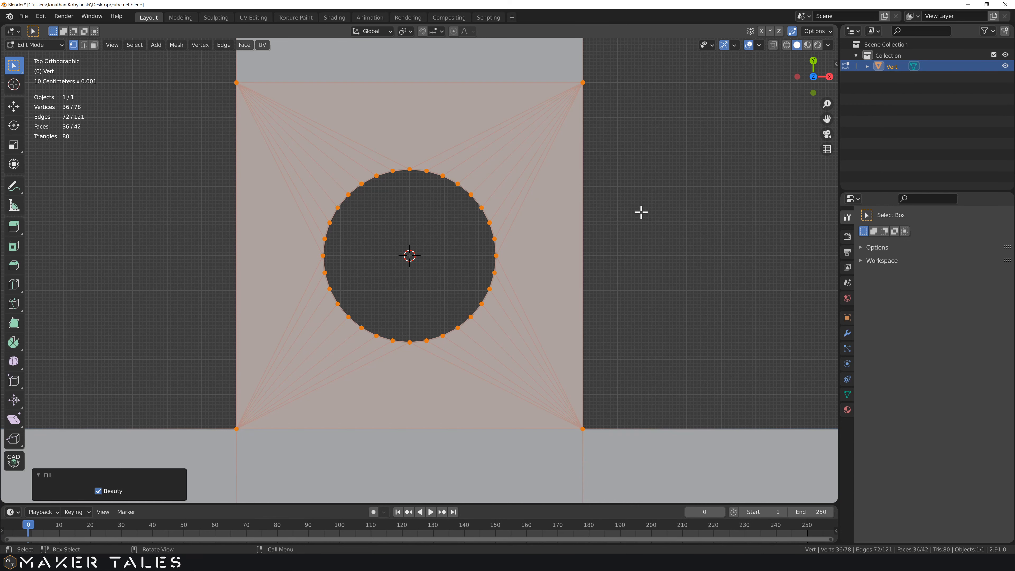
Step: Simplify the triangulated faces around the upper circle with Limited Dissolve, and bring up the tool options containing Auto Merge
key("x")
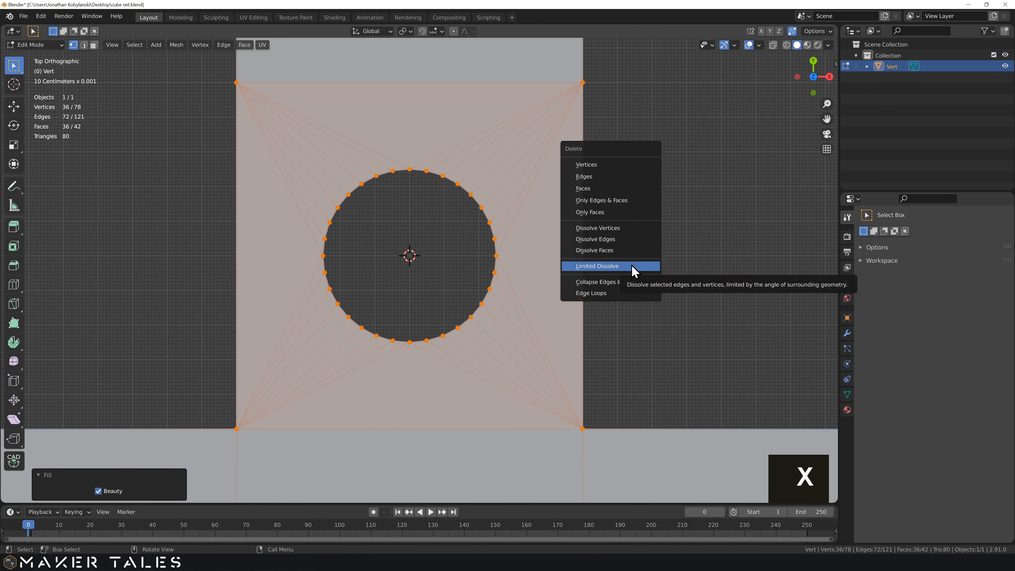
left_click(633, 266)
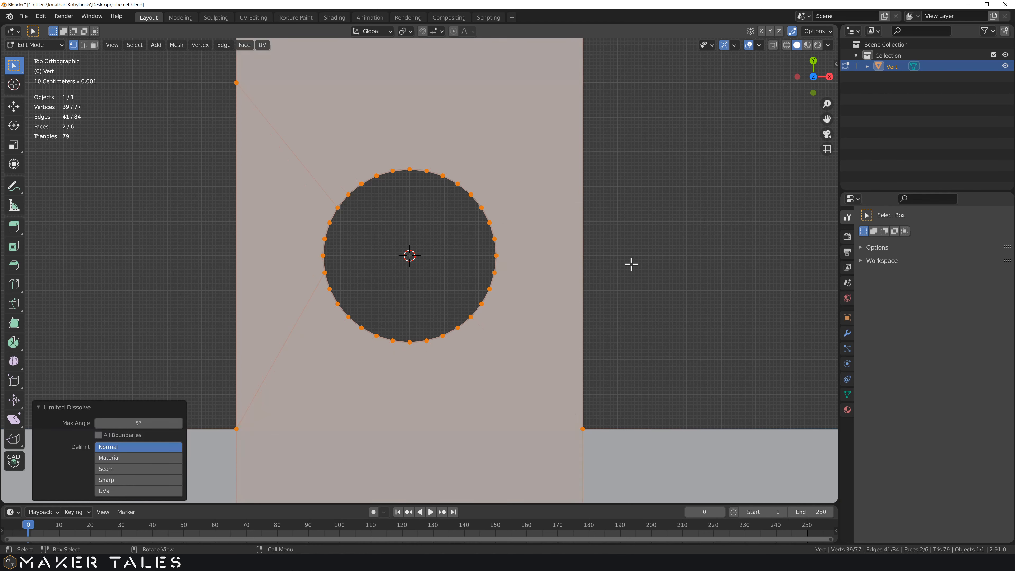
left_click(640, 264)
scroll(628, 206, "down", 3)
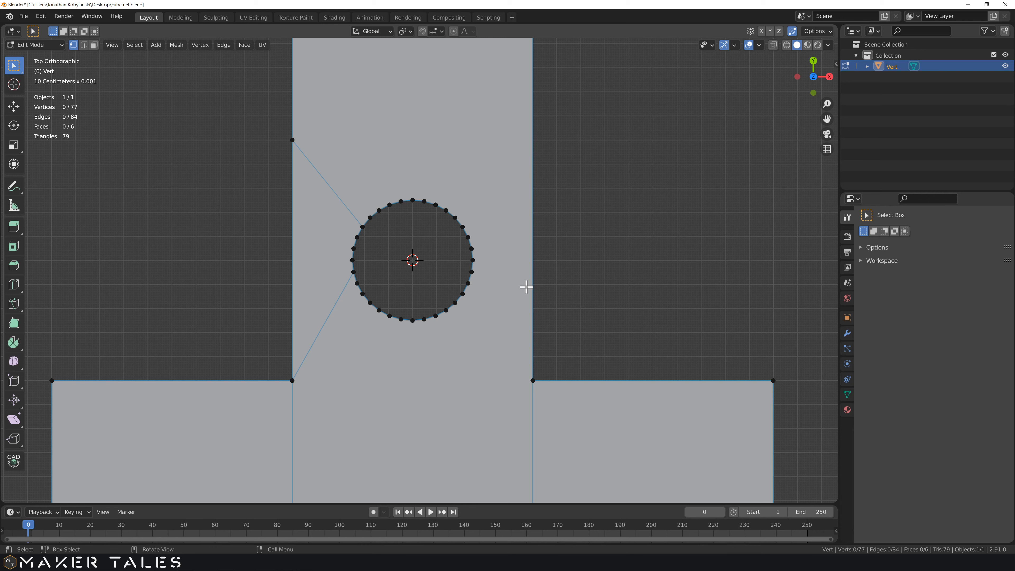
middle_click_drag(513, 345, 466, 296)
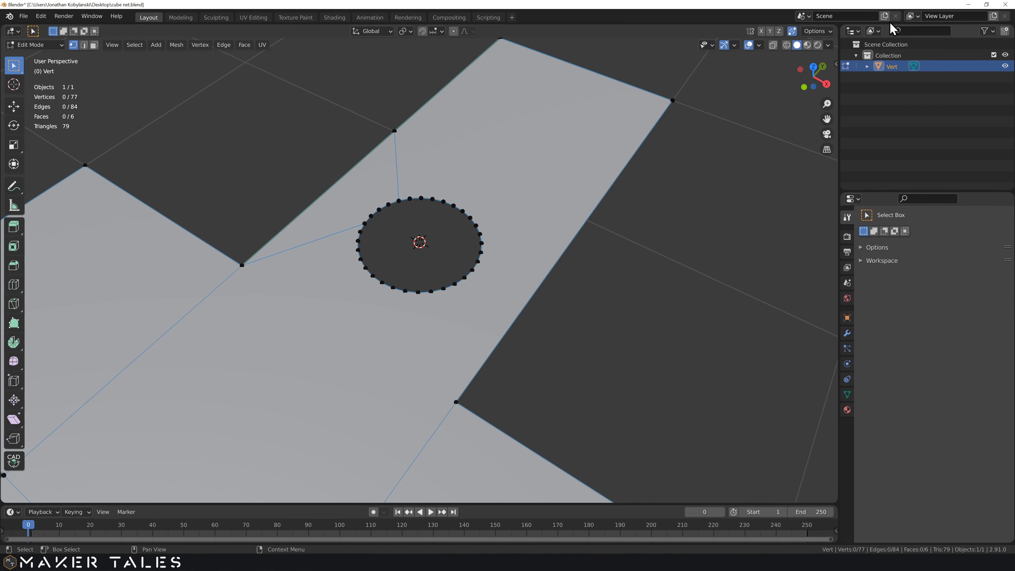
key("n")
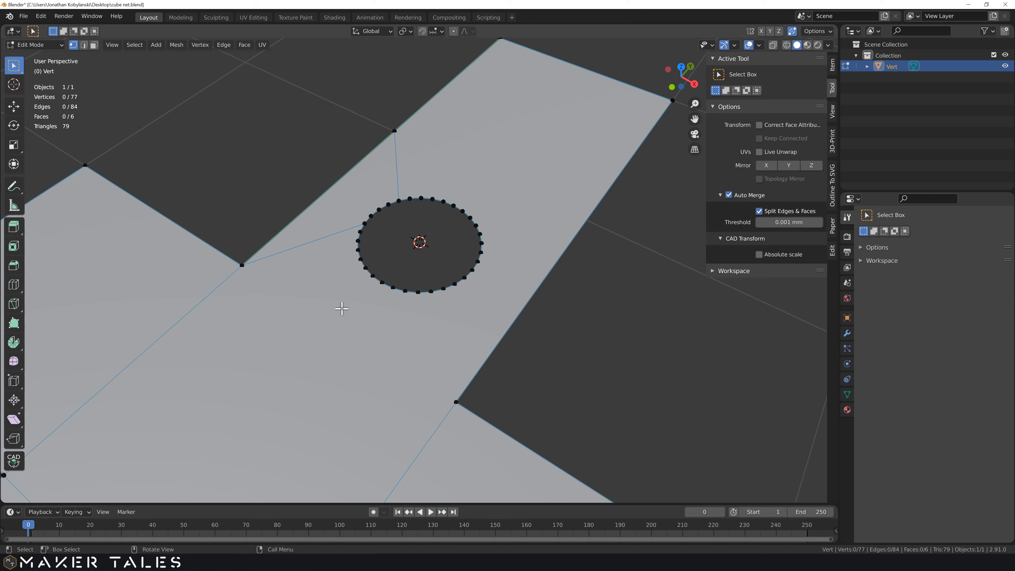
Step: Try to split the merged face with an edge between the central square's two upper corners, checking it by face selection
left_click(243, 266)
left_click(457, 402, "shift")
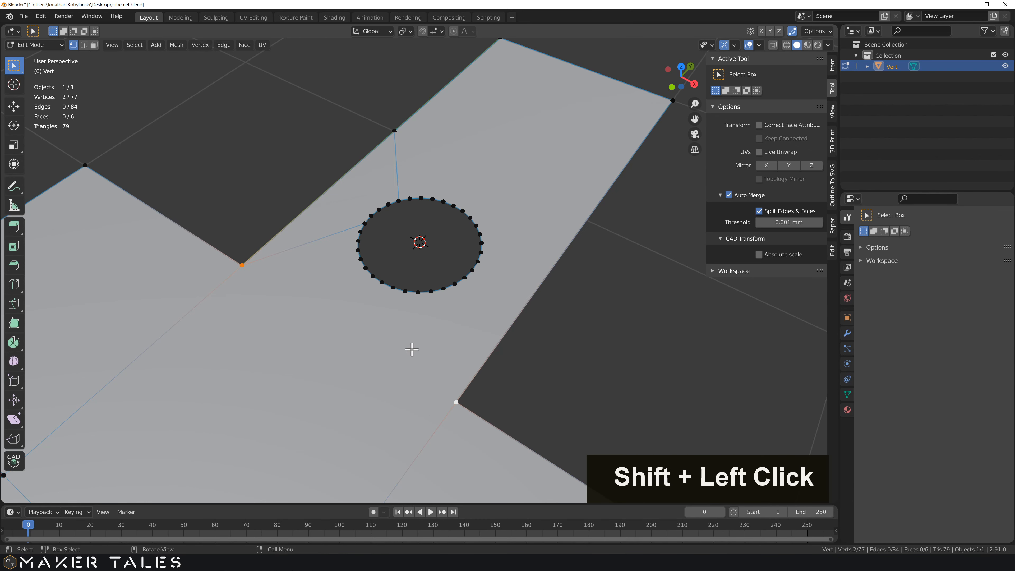
key("f")
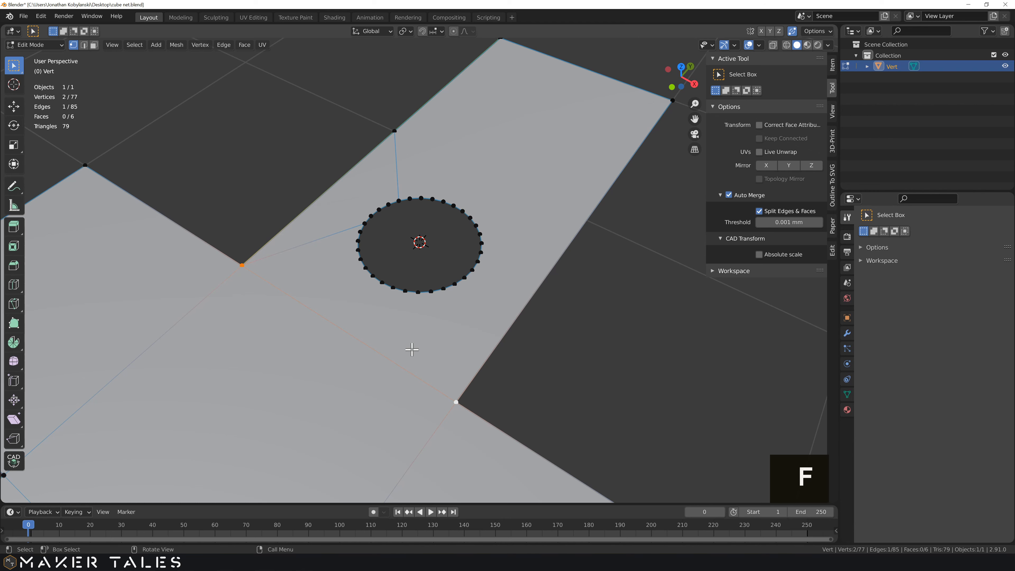
left_click(520, 368)
middle_click_drag(501, 363, 549, 270, "shift")
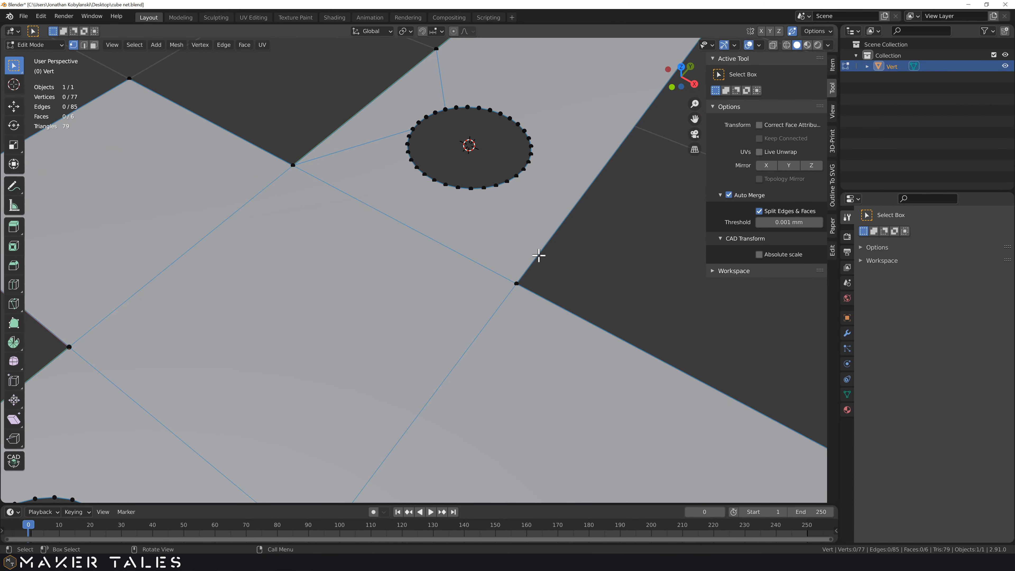
key("3")
left_click(515, 239)
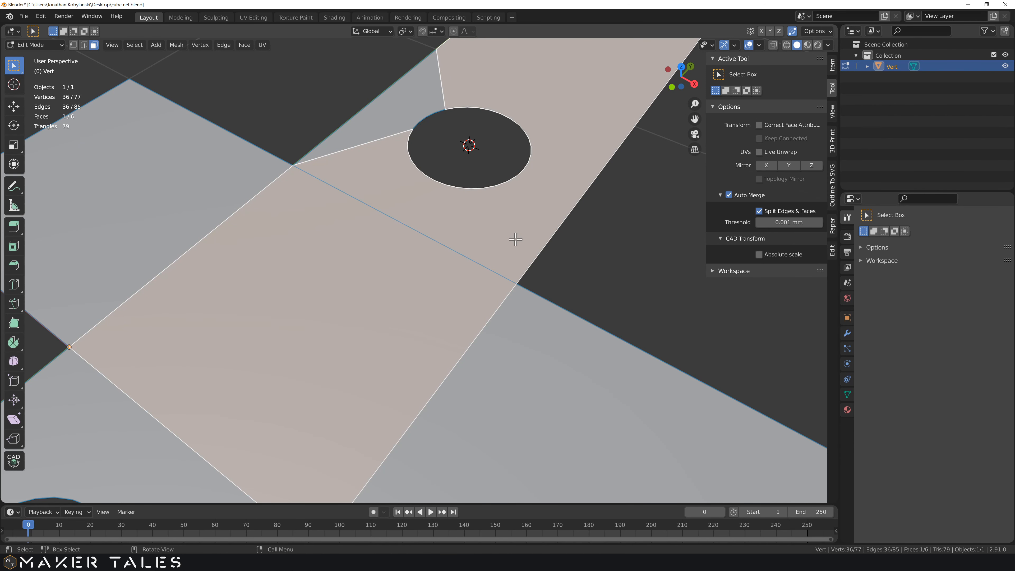
Step: Undo the edge joining the central square's two upper corners and clear the selection
key("ctrl+z")
key("ctrl+z")
key("ctrl+z")
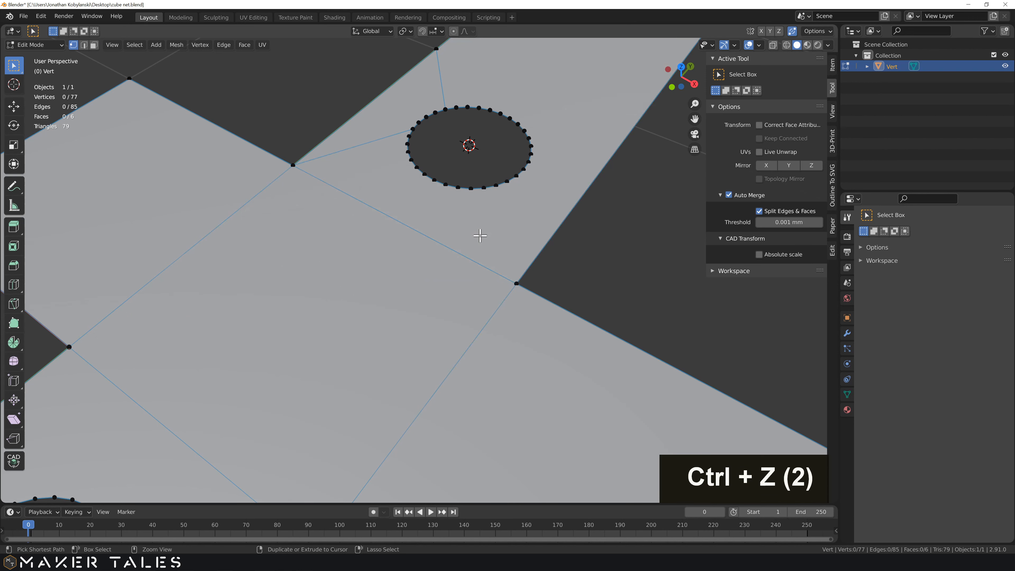
key("ctrl+z")
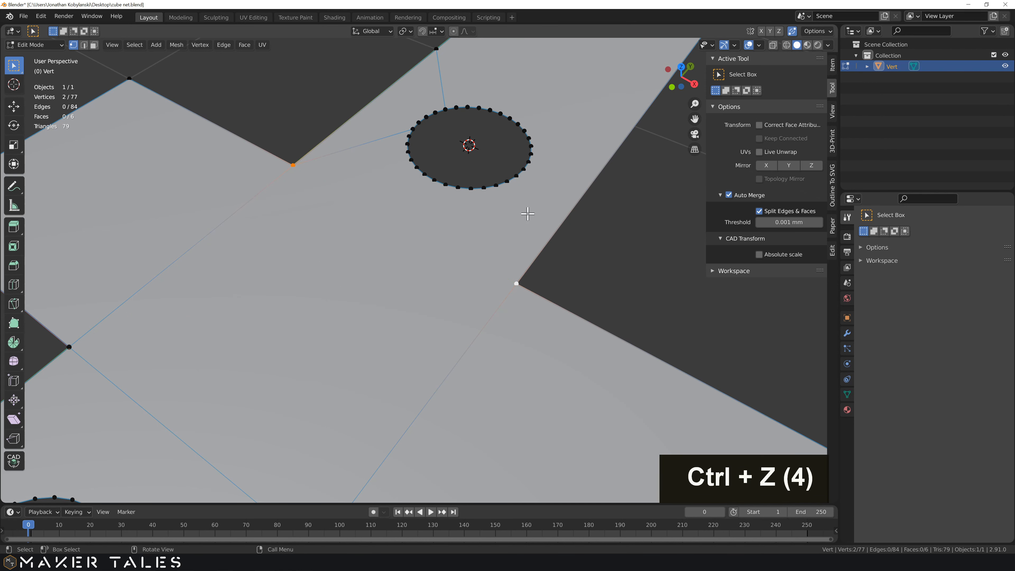
left_click(572, 226)
Step: Extrude the vertex at the topmost square's lower-left corner about 1.15 mm along X across the face, and delete the overhanging end vertex
middle_click_drag(587, 200, 449, 297, "shift")
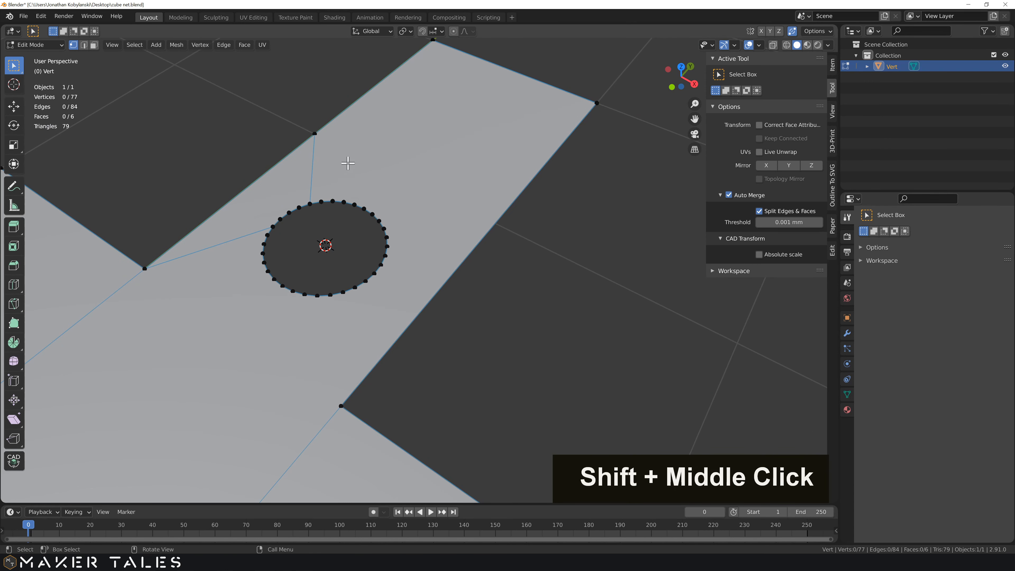
left_click(312, 133)
key("e")
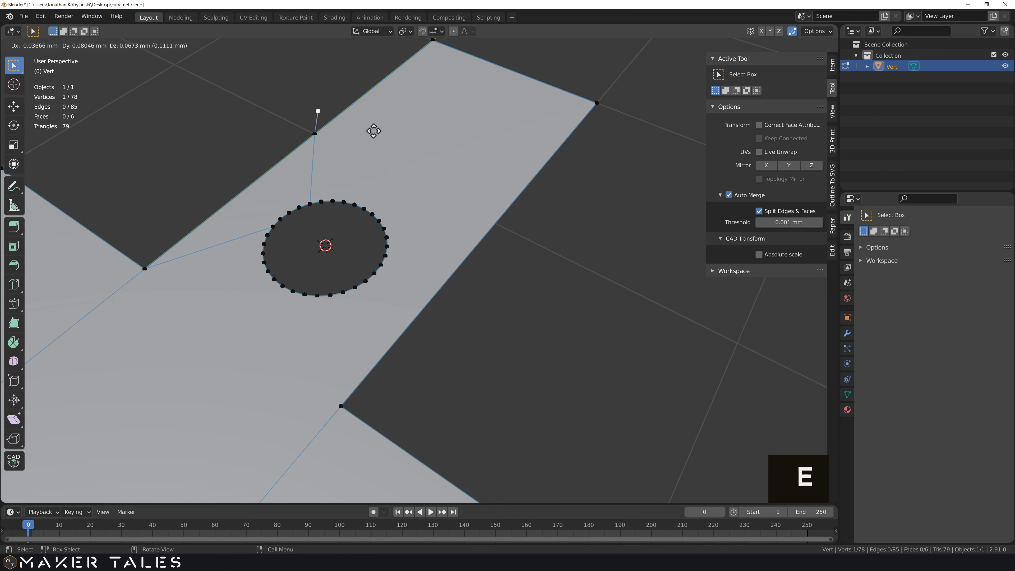
key("x")
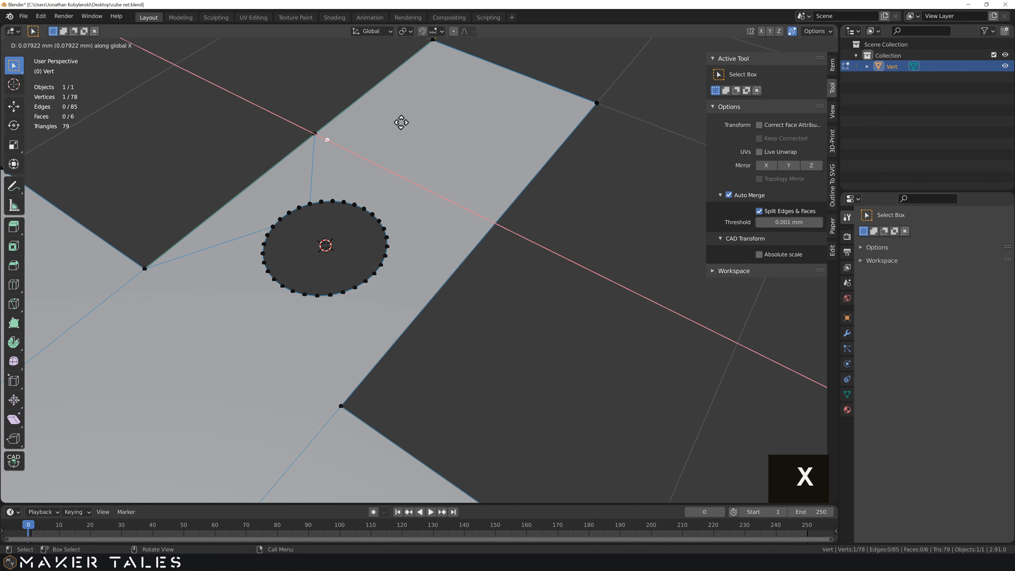
left_click(572, 282)
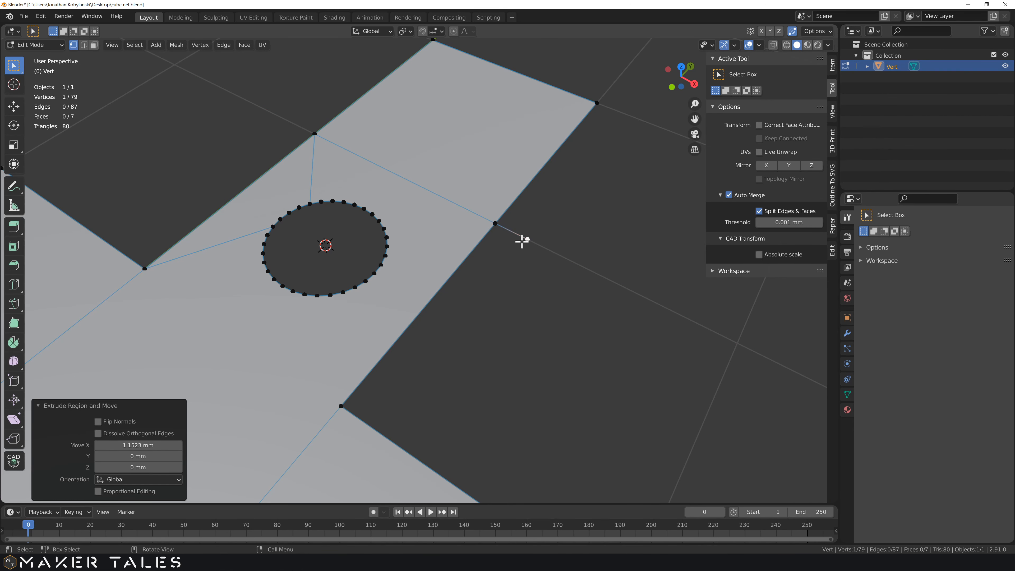
key("x")
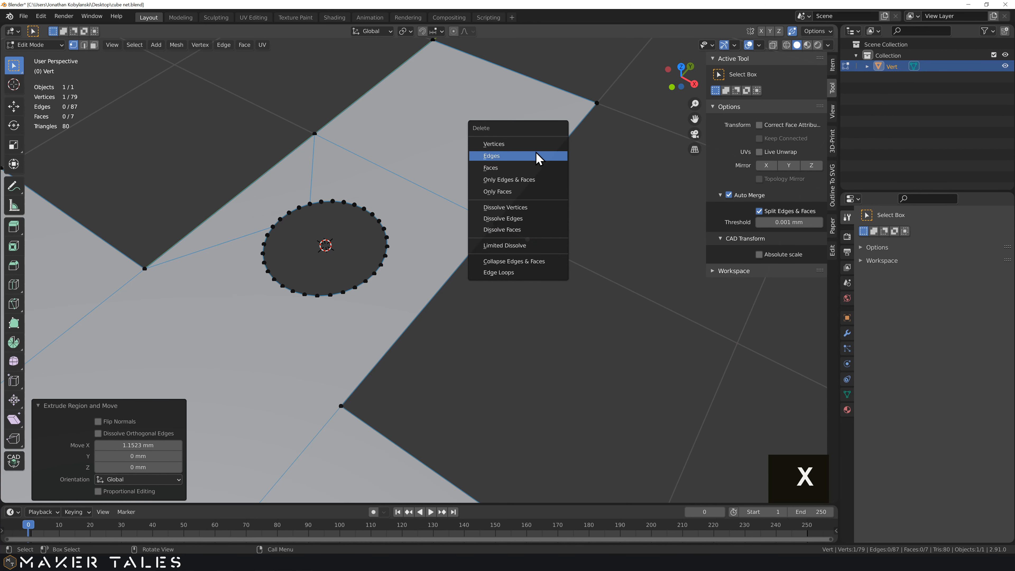
left_click(528, 145)
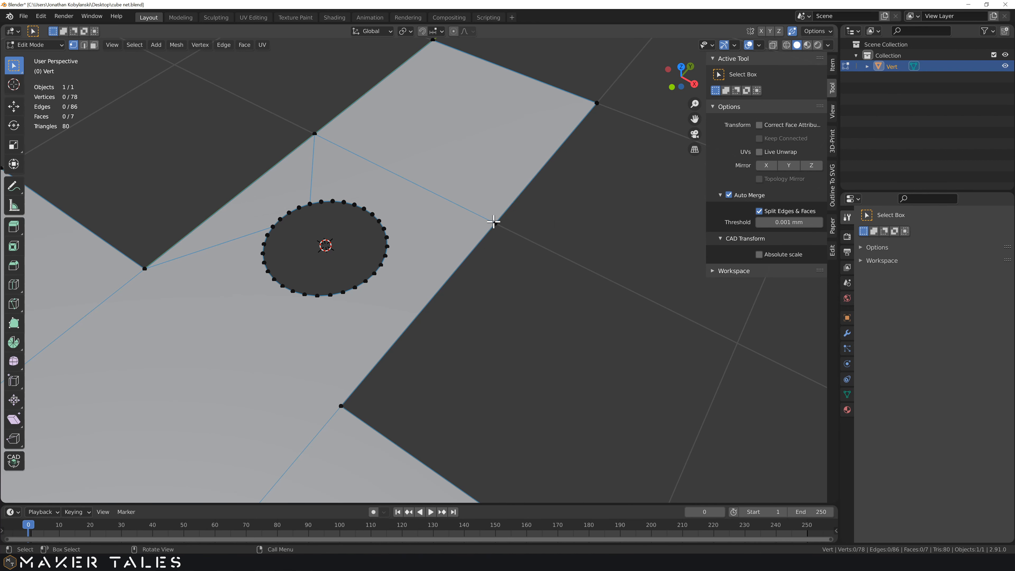
Step: Check the split in face selection mode by selecting the topmost square and the adjoining face with the hole
key("3")
left_click(447, 160)
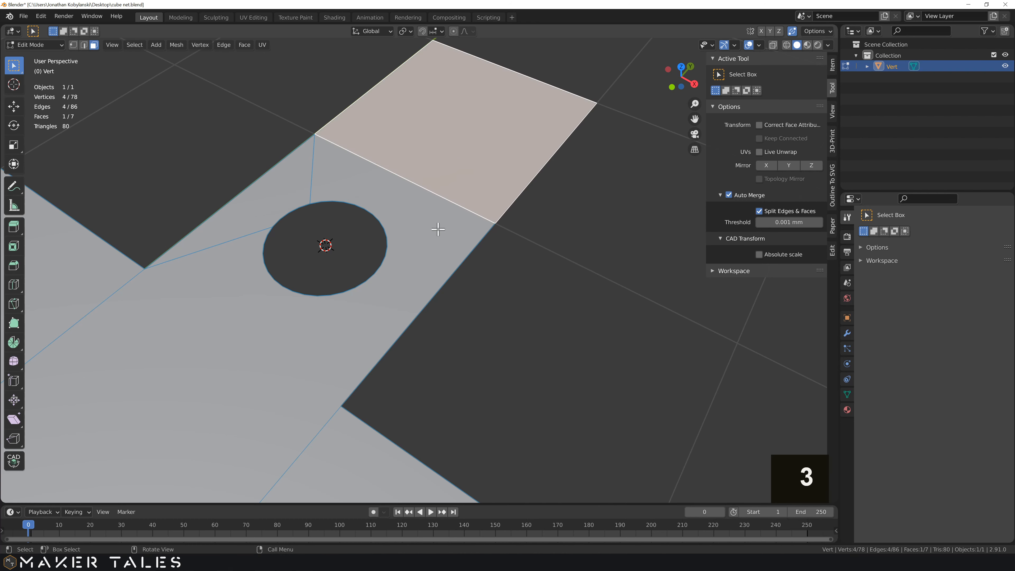
left_click(436, 228)
left_click(451, 165)
left_click(435, 224)
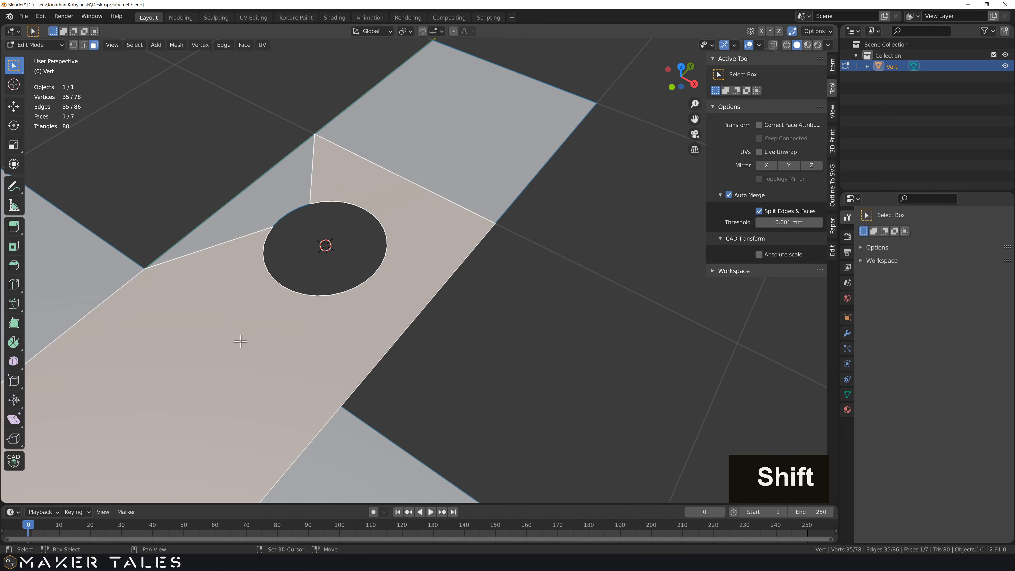
Step: Save the file and turn off Auto Merge, hiding the tool options
middle_click_drag(240, 340, 378, 268, "shift")
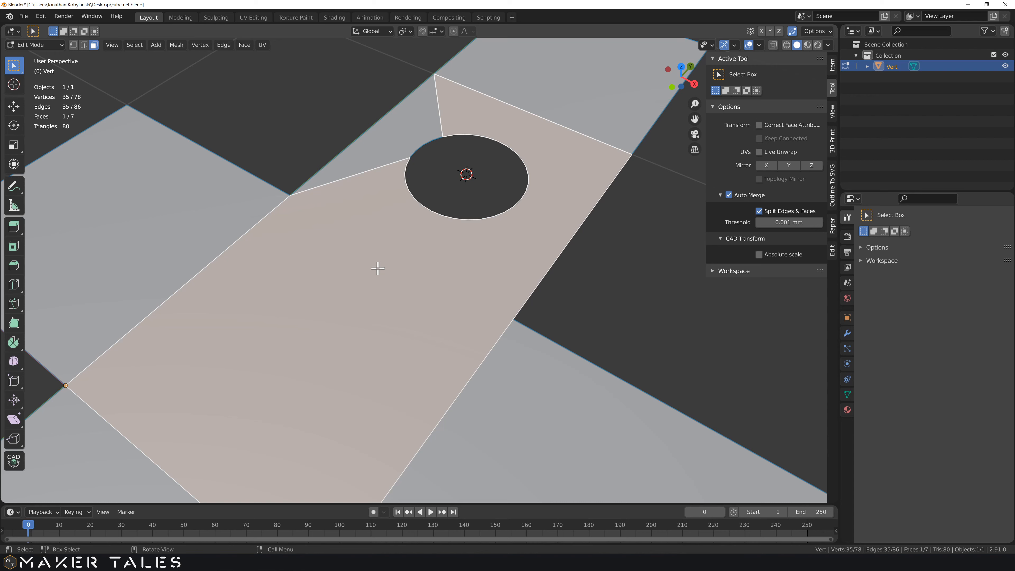
key("ctrl+s")
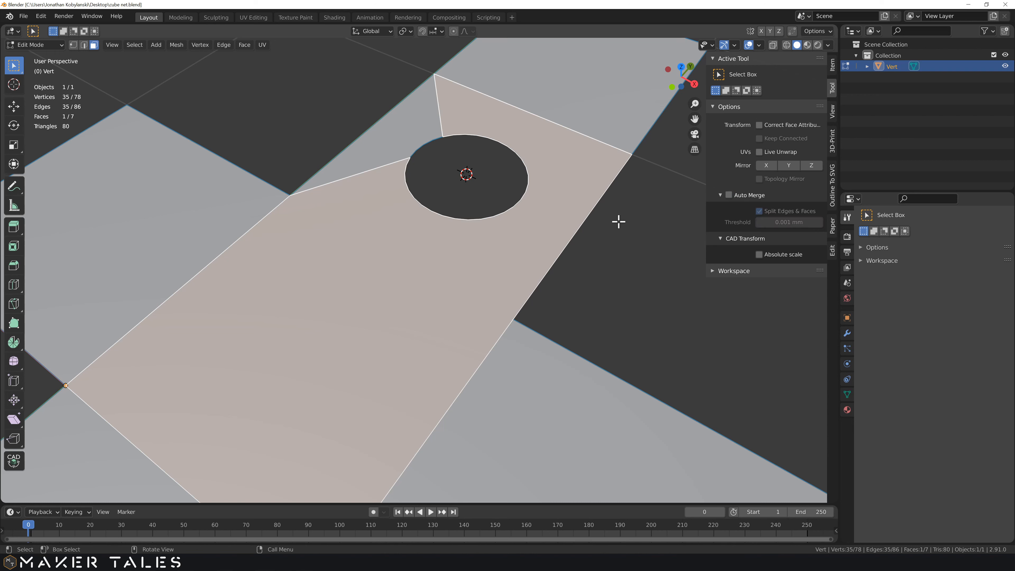
key("n")
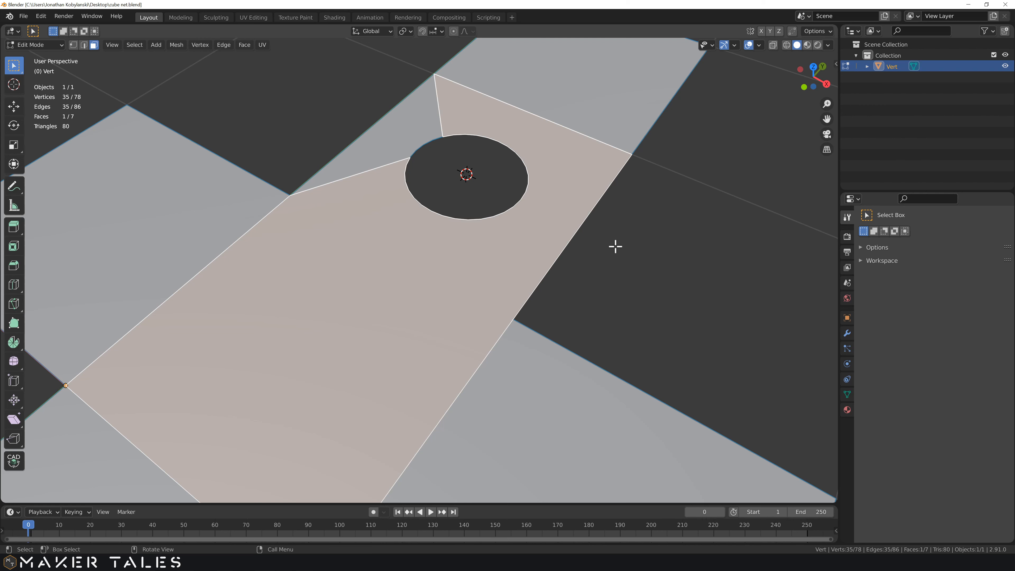
Step: Knife-cut the merged face between the central square's two upper corners, separating it from the upper holed square, and clear the selection
key("k")
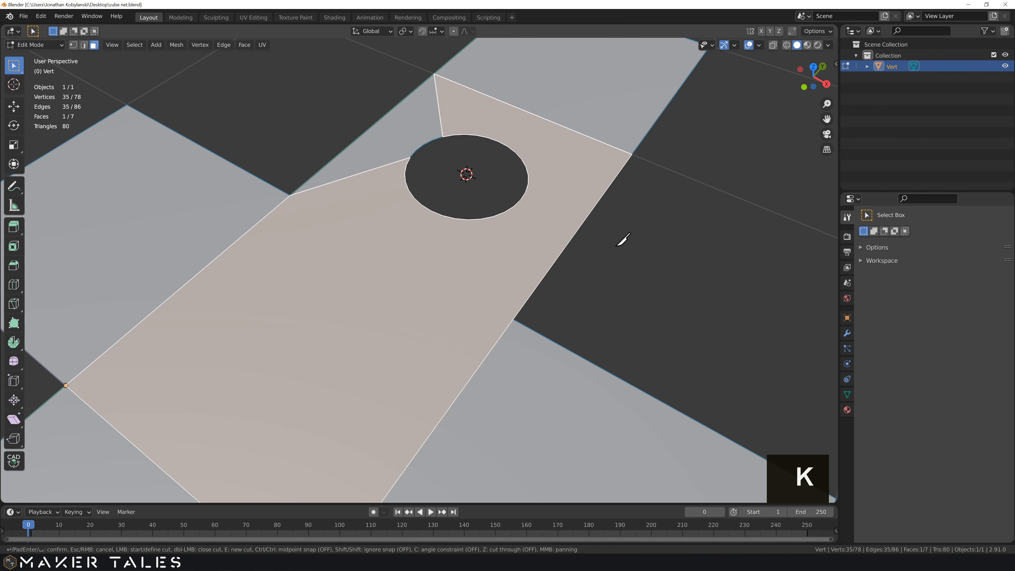
left_click(291, 196)
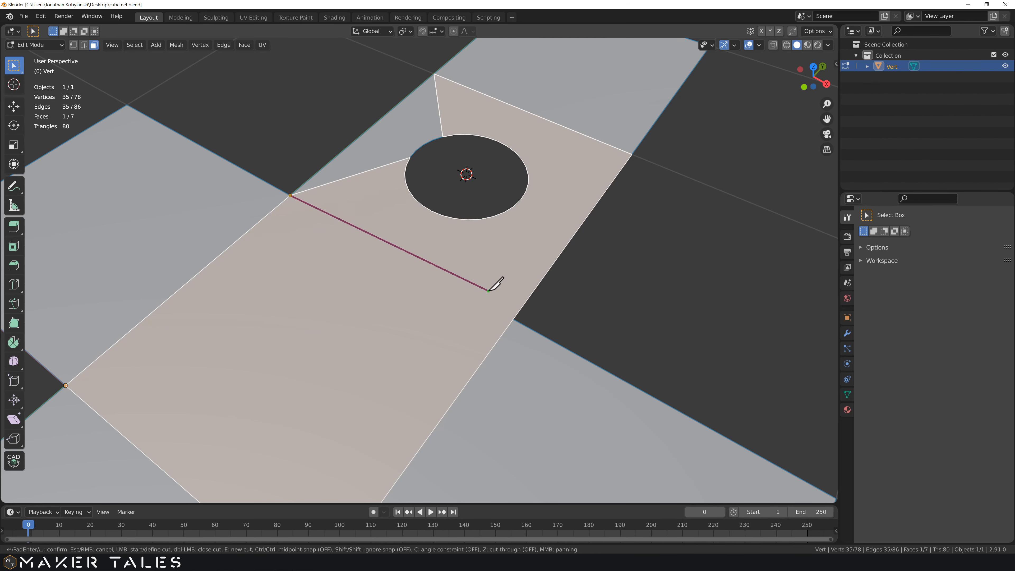
left_click(513, 319)
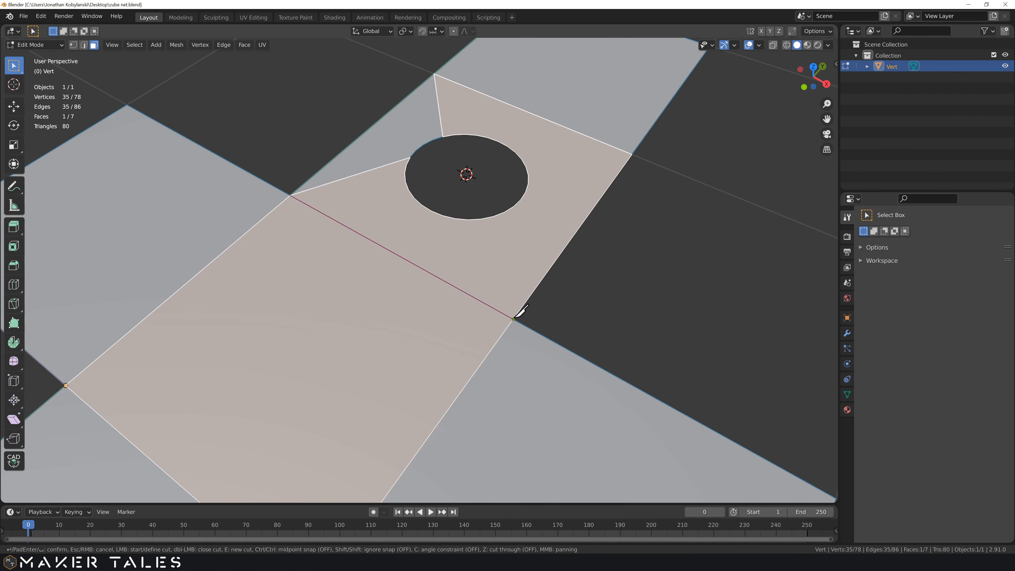
key("Return")
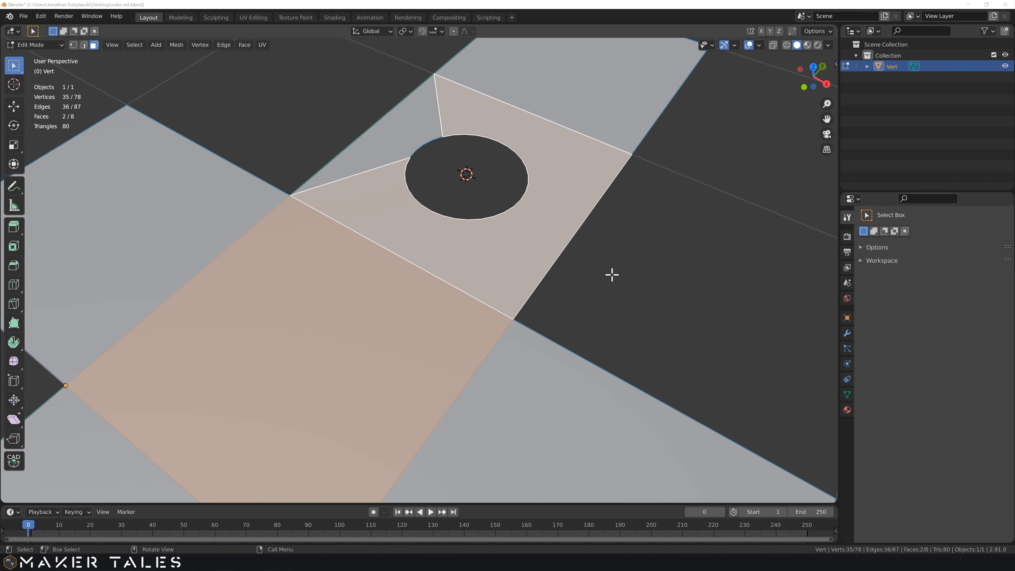
scroll(612, 265, "down", 3)
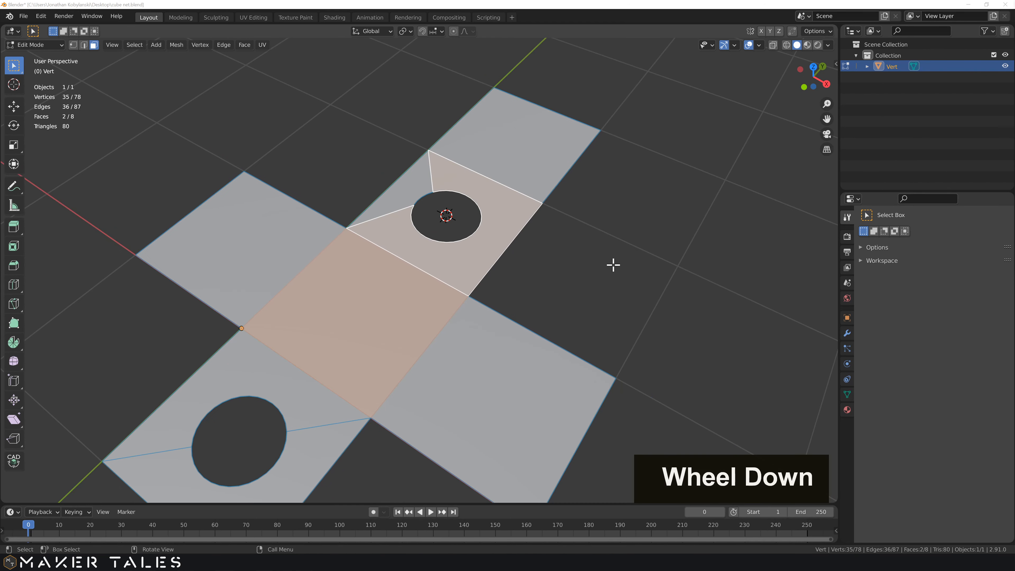
left_click(550, 298)
middle_click_drag(548, 299, 612, 254, "shift")
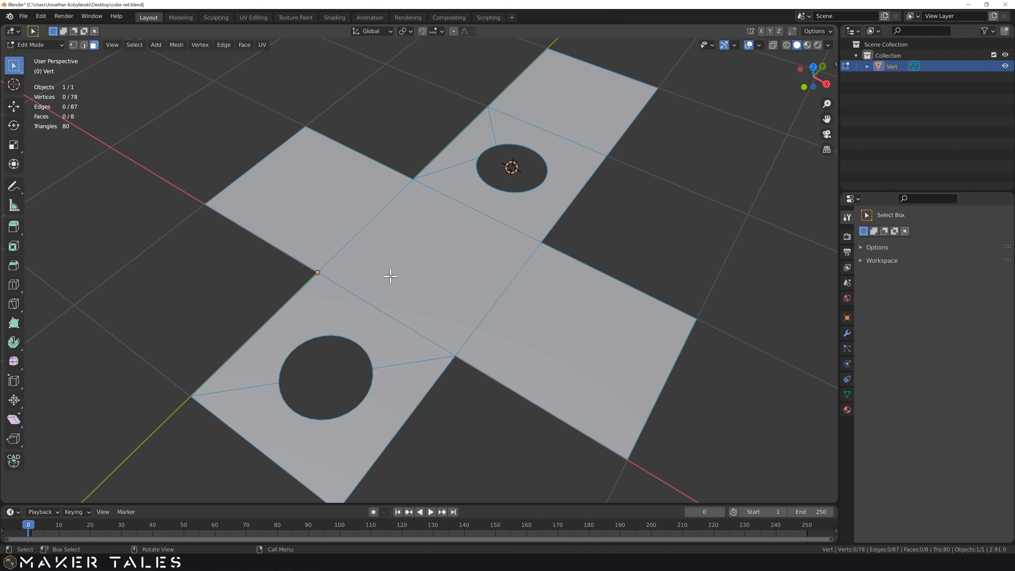
Step: Turn on the Face Orientation overlay and inspect the net's face directions from above and below
mouse_move(438, 257)
middle_mouse_down()
mouse_move(437, 243)
mouse_move(438, 269)
middle_mouse_up()
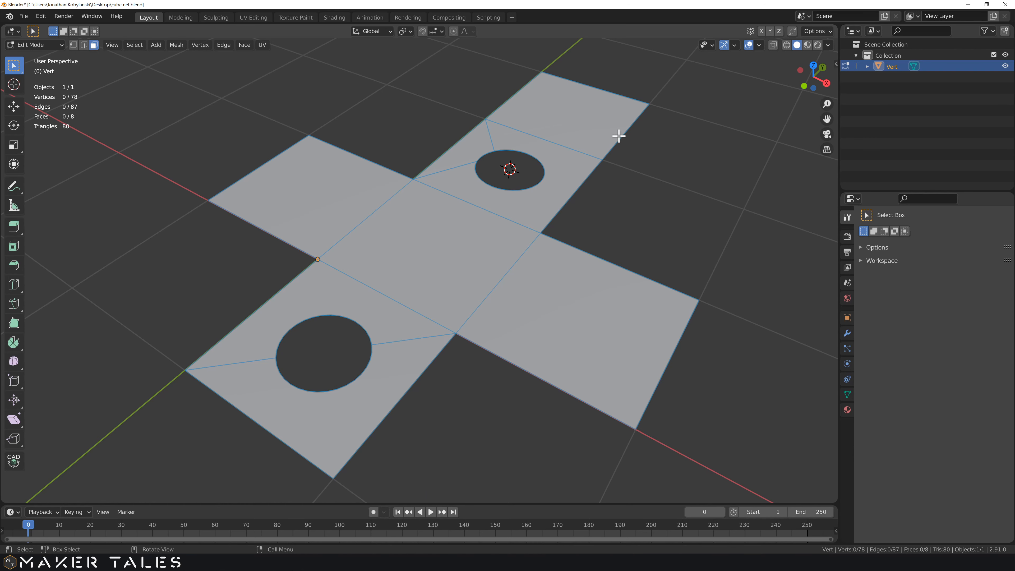
left_click(759, 45)
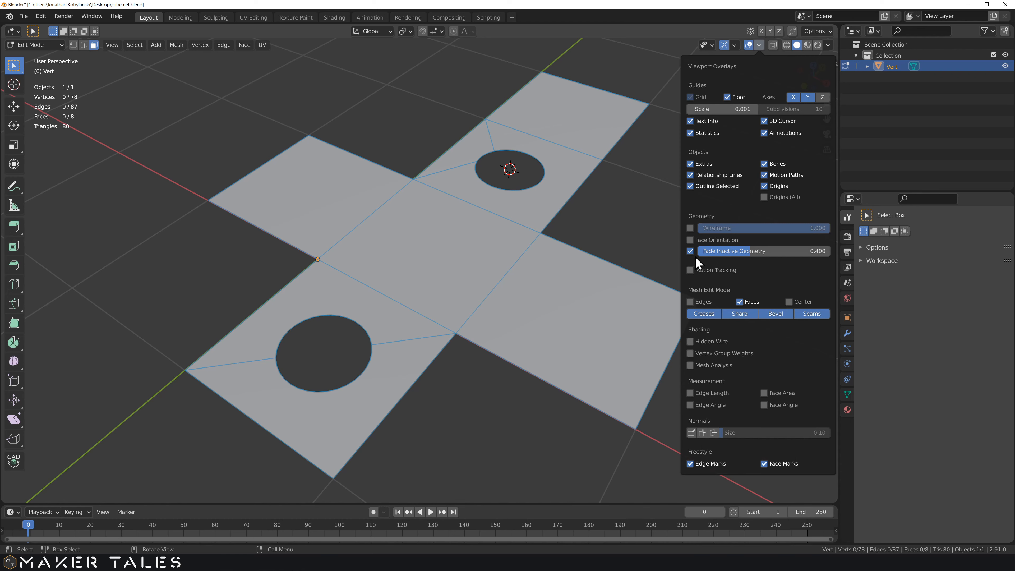
left_click(690, 240)
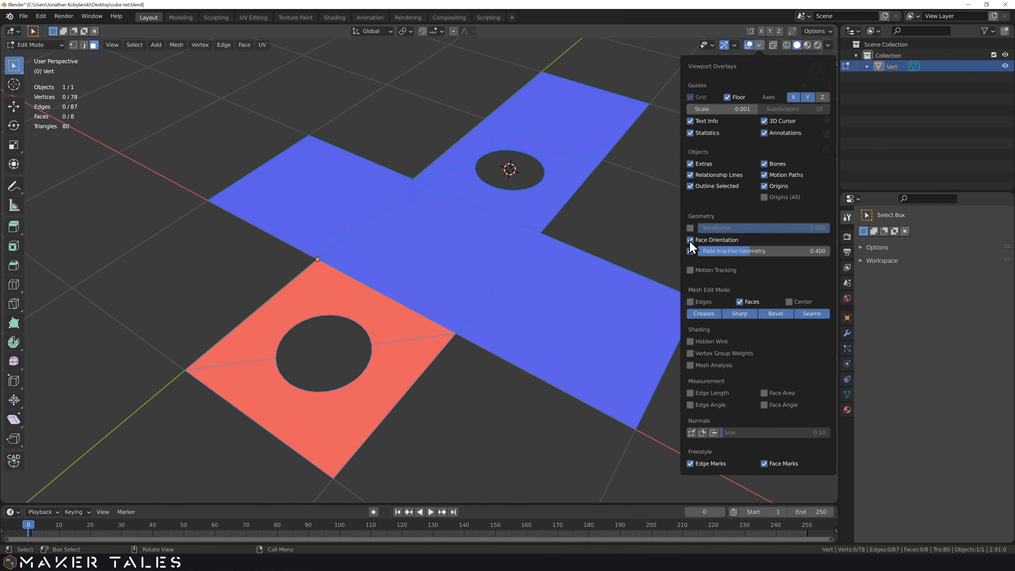
right_click(705, 241)
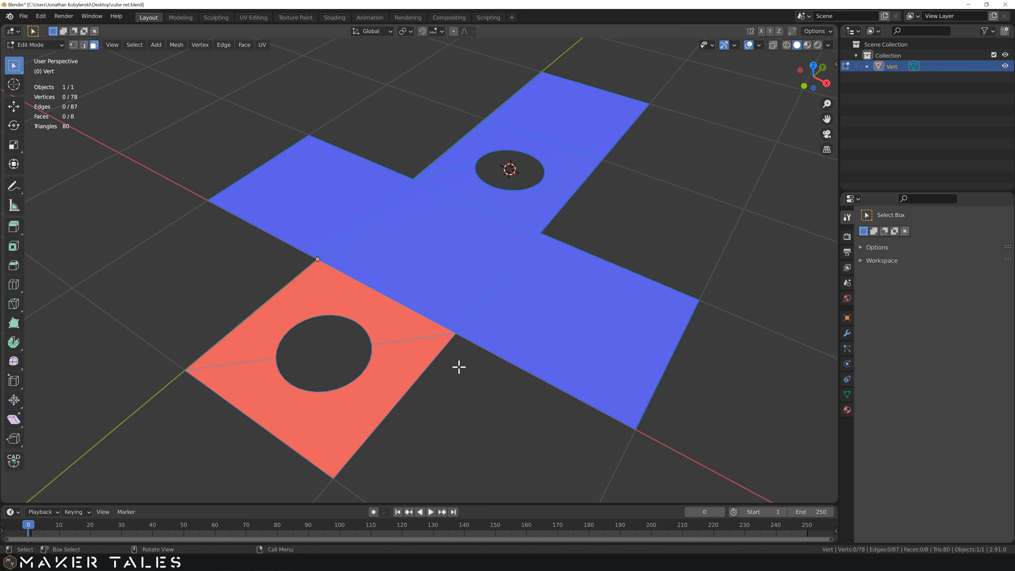
middle_click_drag(460, 390, 458, 256)
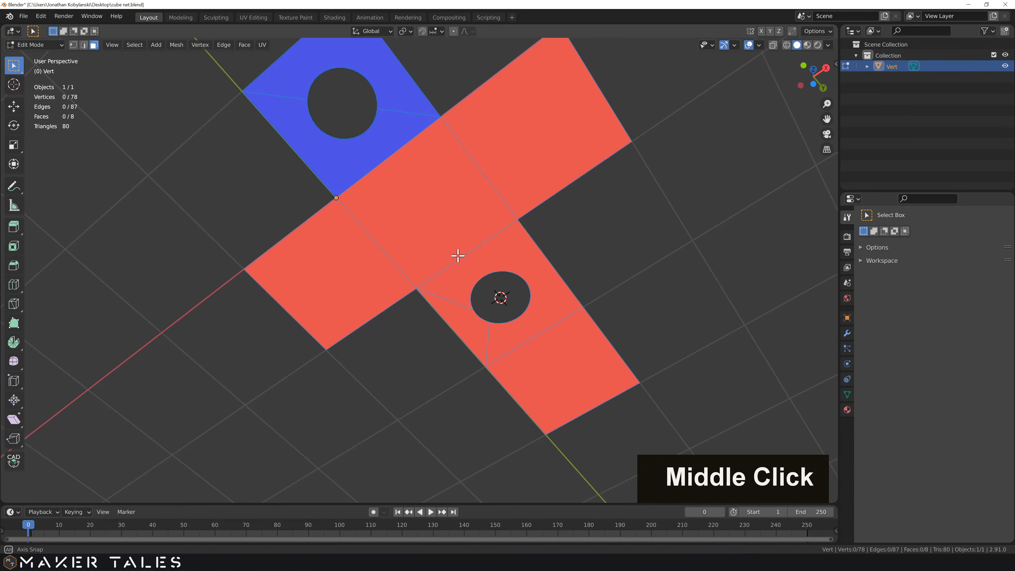
middle_click_drag(426, 212, 416, 346)
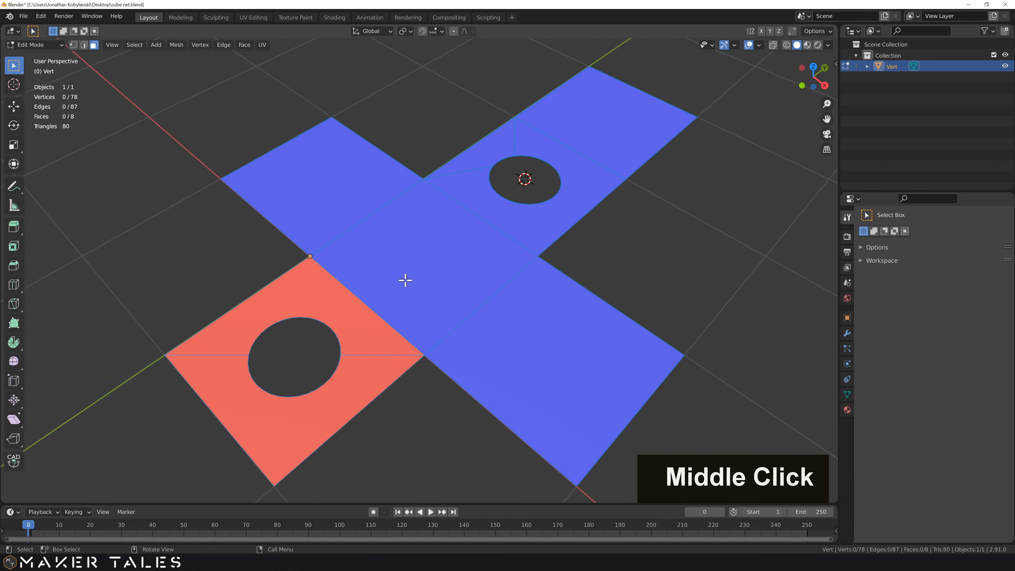
Step: View the net in X-ray and return to the solid face orientation display
left_click(774, 46)
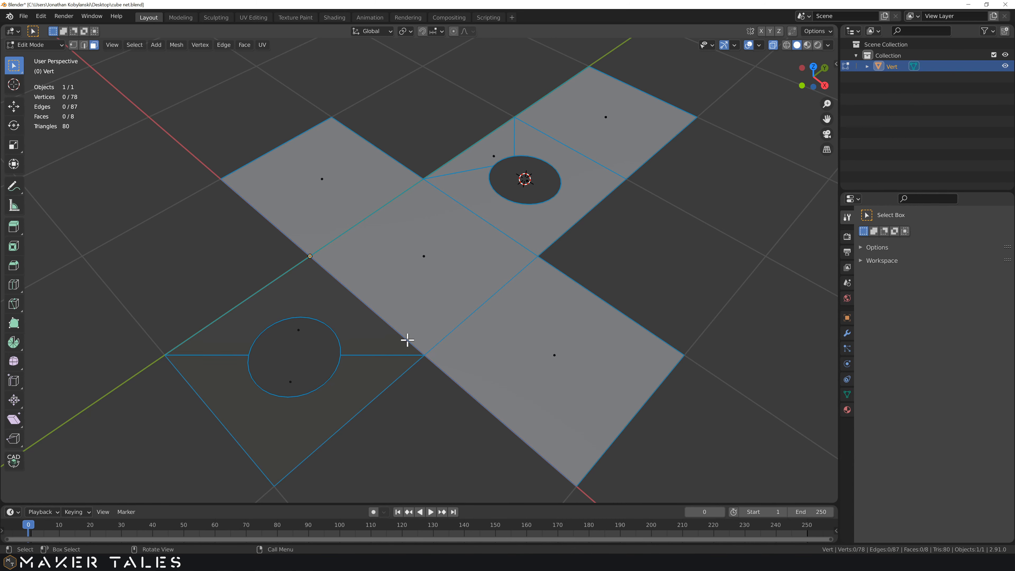
mouse_move(410, 388)
middle_mouse_down()
mouse_move(416, 247)
mouse_move(410, 403)
middle_mouse_up()
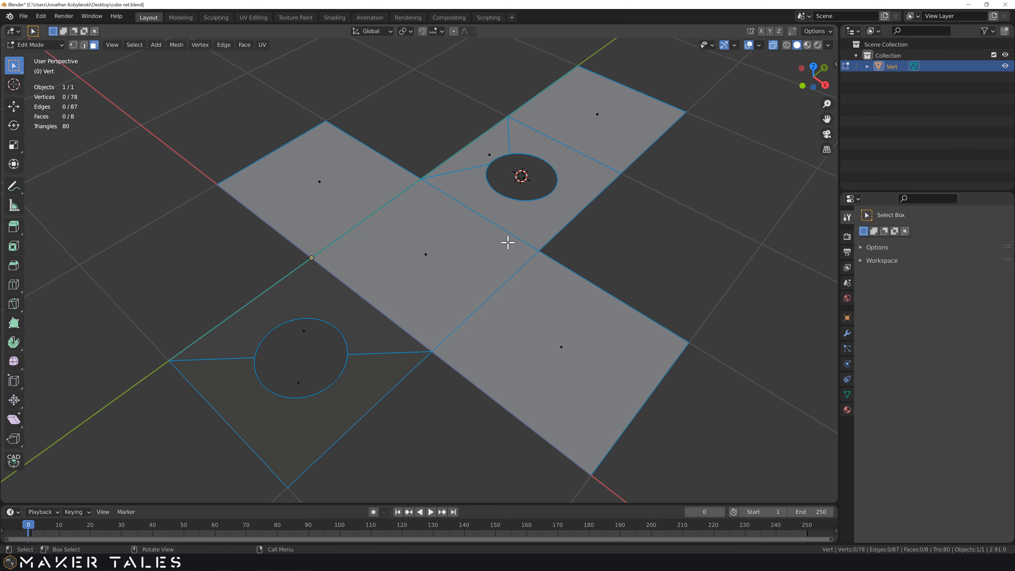
left_click(775, 44)
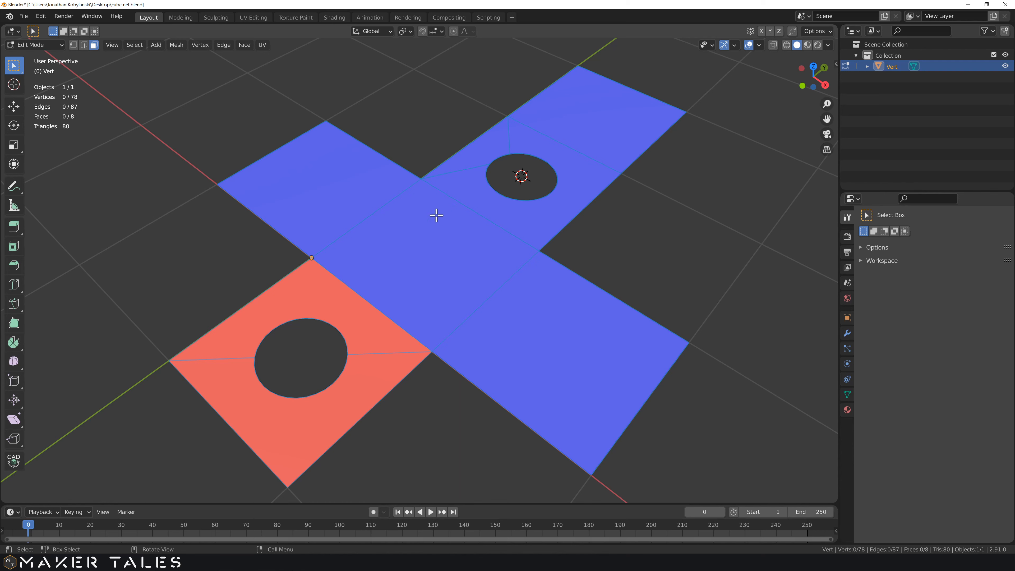
Step: Select all six blue faces and recalculate their normals, trying outside before applying inside
left_click(363, 186)
left_click(440, 249)
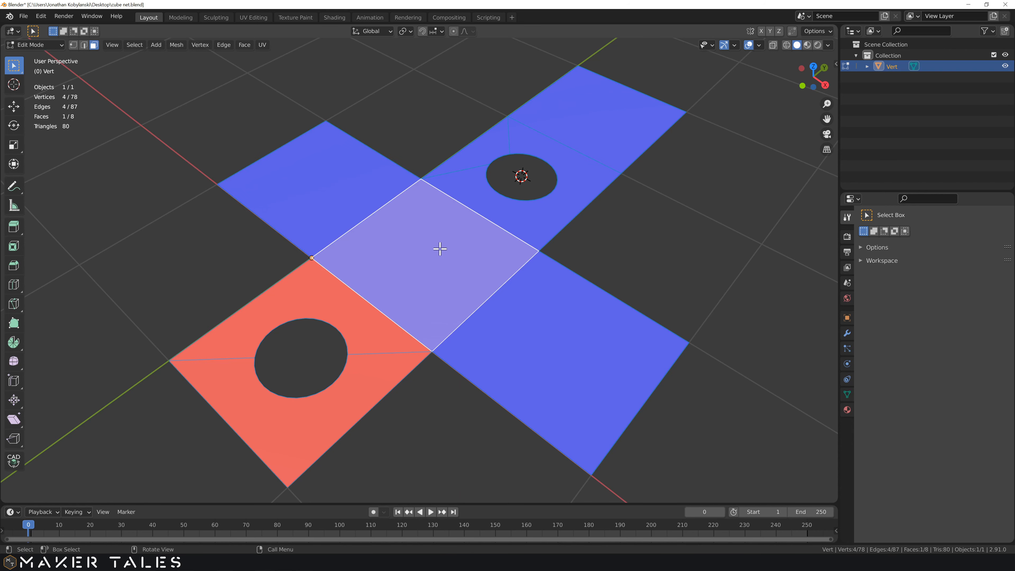
left_click(551, 328)
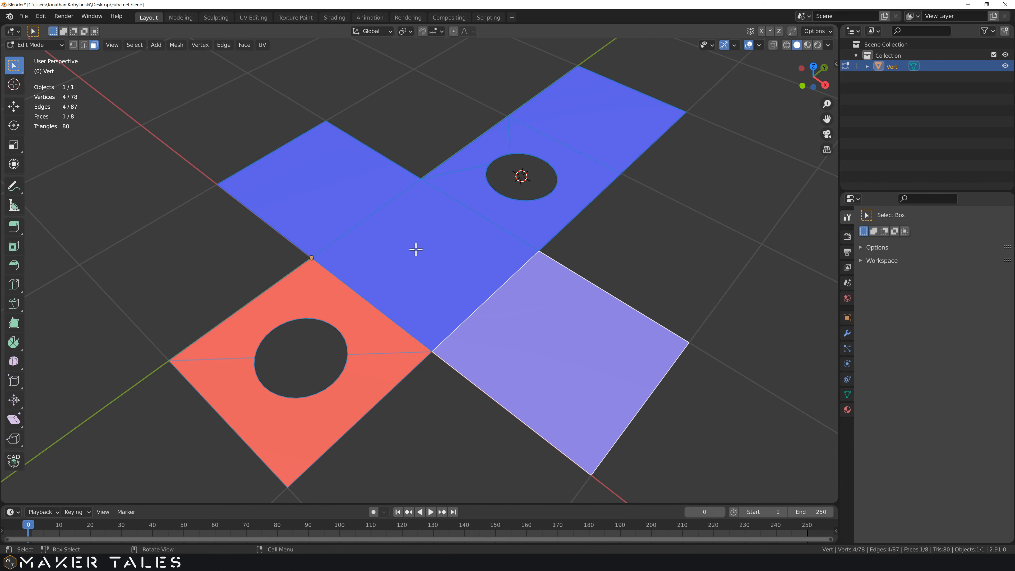
left_click(331, 186, "shift")
left_click(416, 240, "shift")
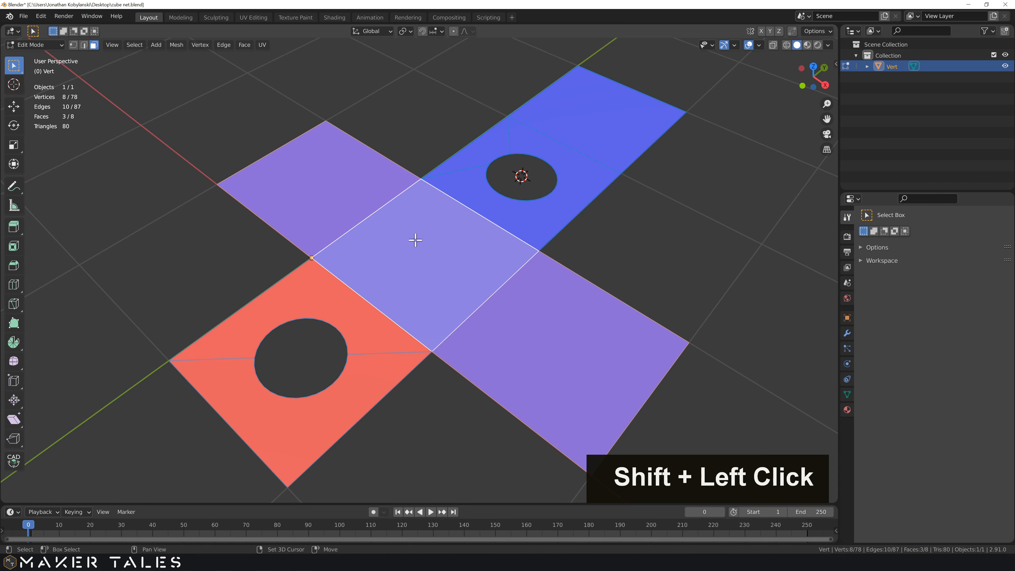
left_click(480, 190, "shift")
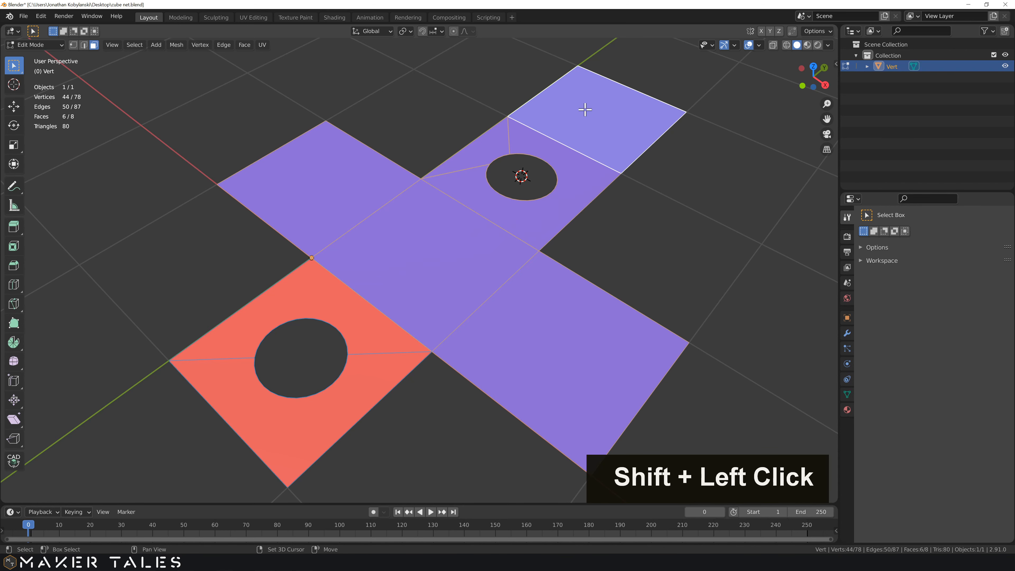
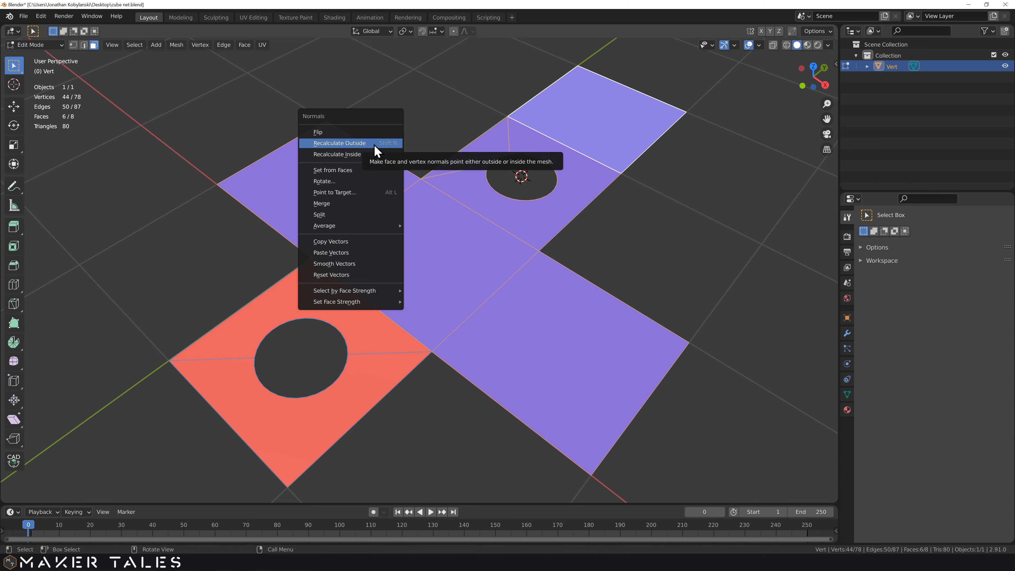
left_click(374, 145)
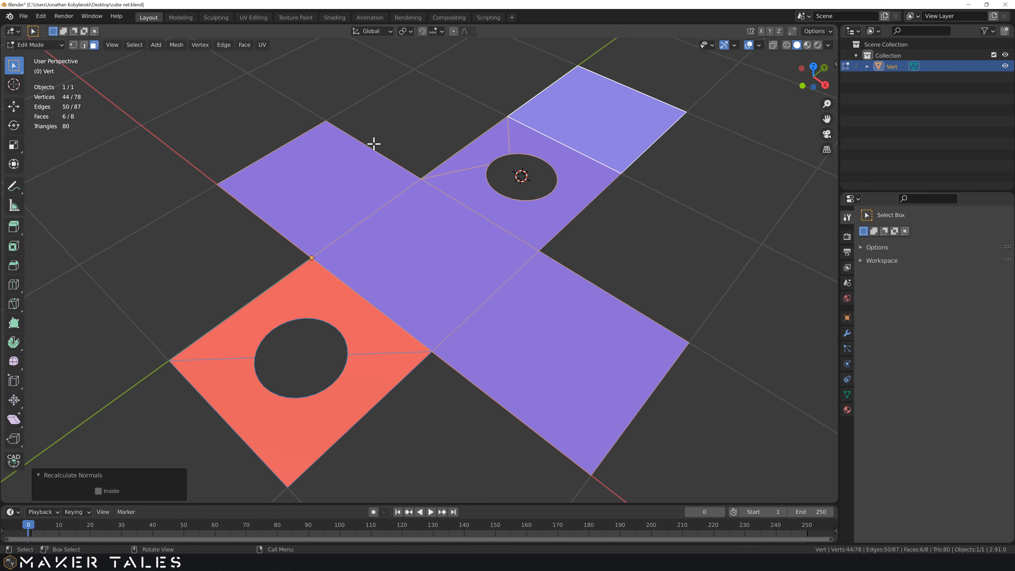
key("alt+n")
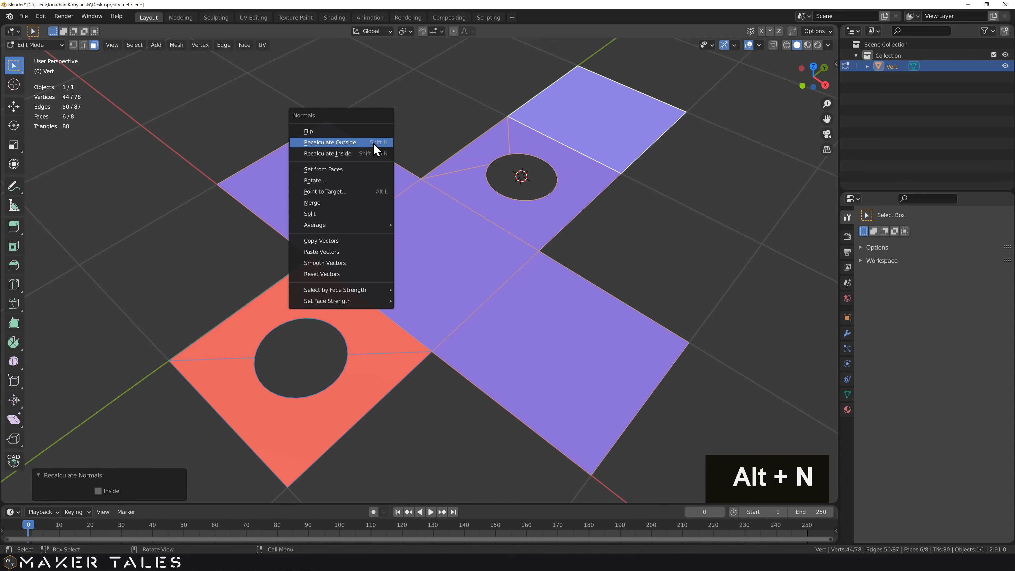
left_click(366, 156)
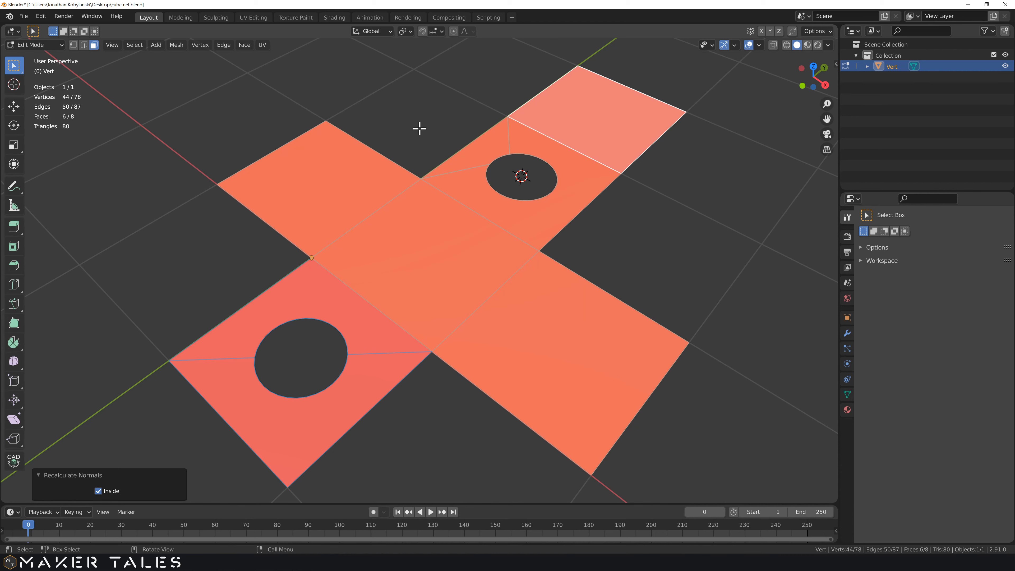
Step: Flip the normals of the six selected faces and flip them back
key("alt+j")
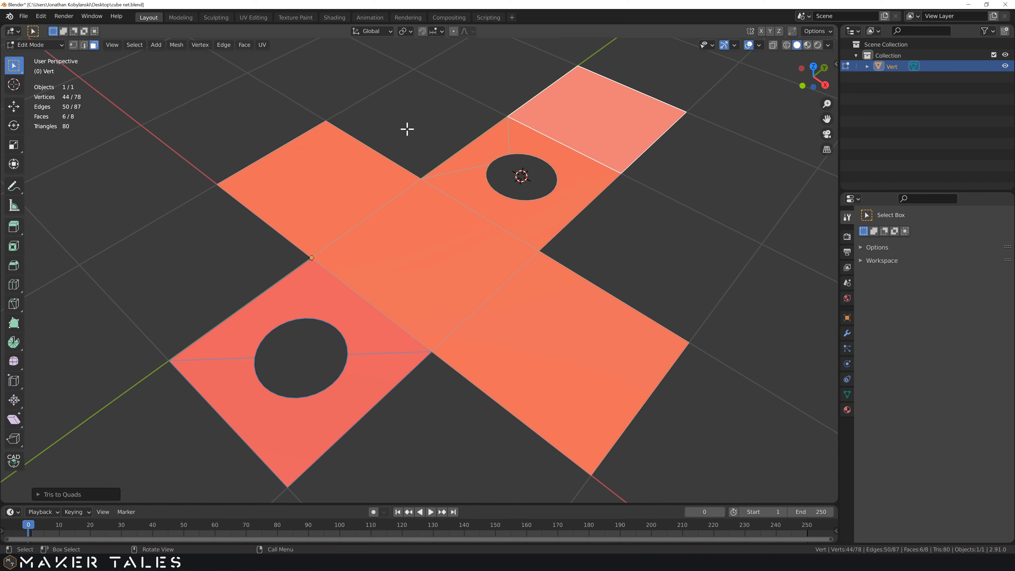
key("alt+n")
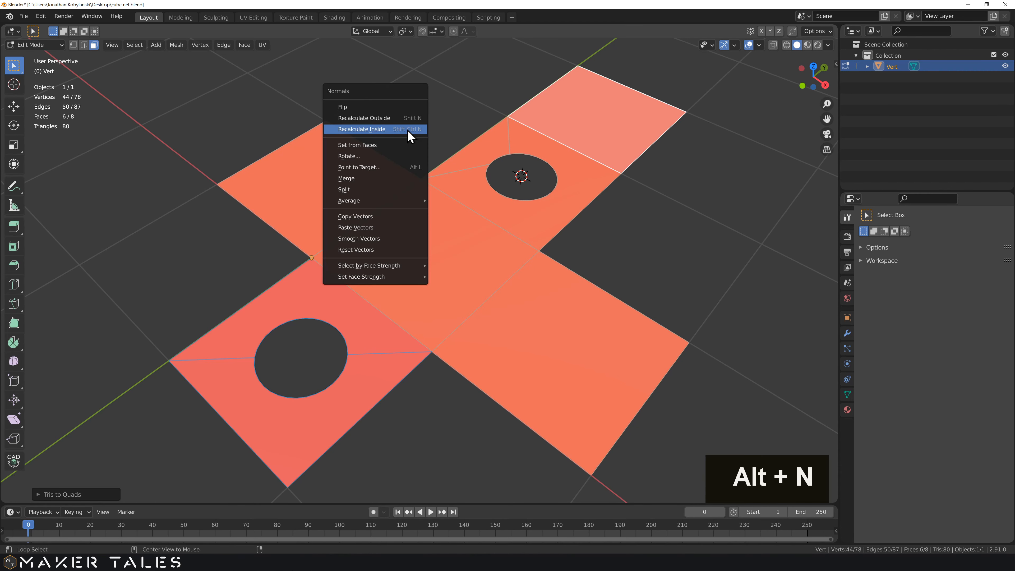
left_click(358, 107)
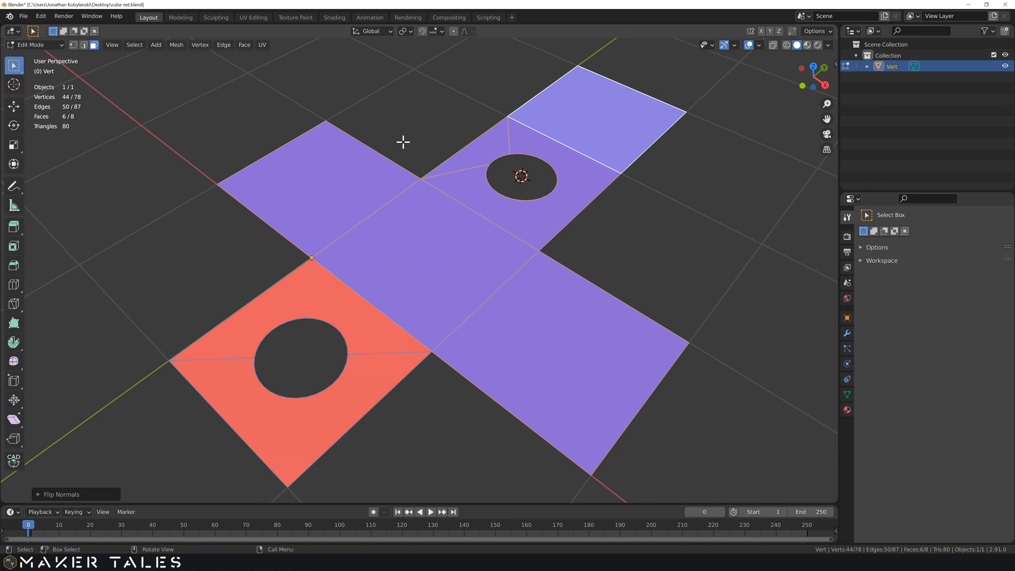
key("alt+n")
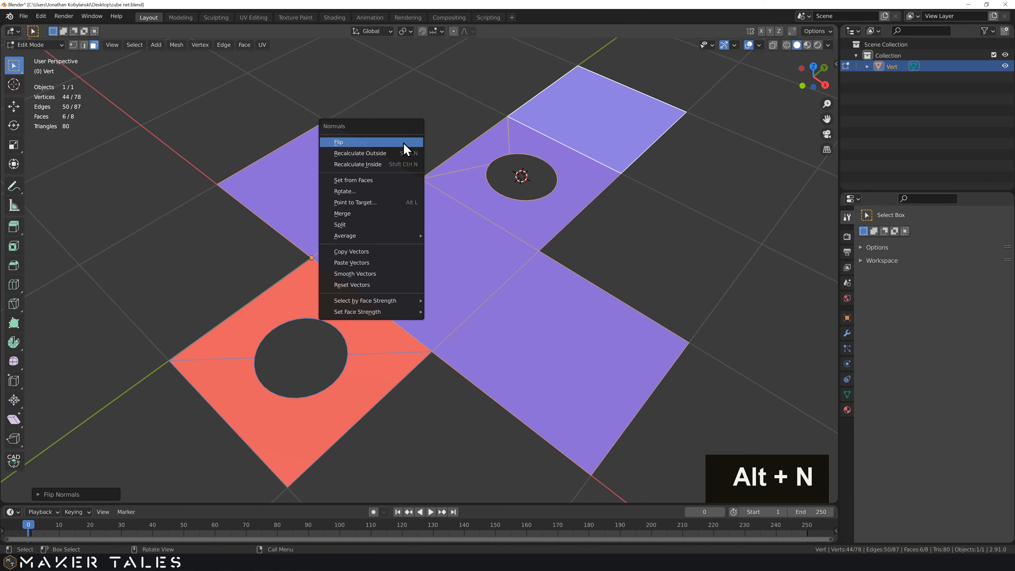
left_click(404, 143)
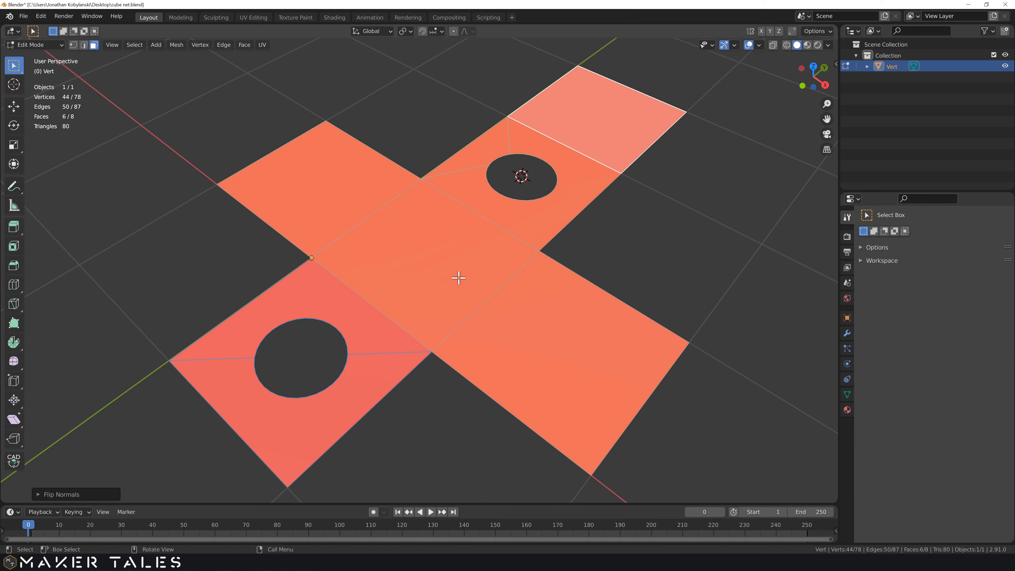
Step: Flip only the central square's normal and recalculate it outside, checking the operation's Inside option
left_click(439, 263)
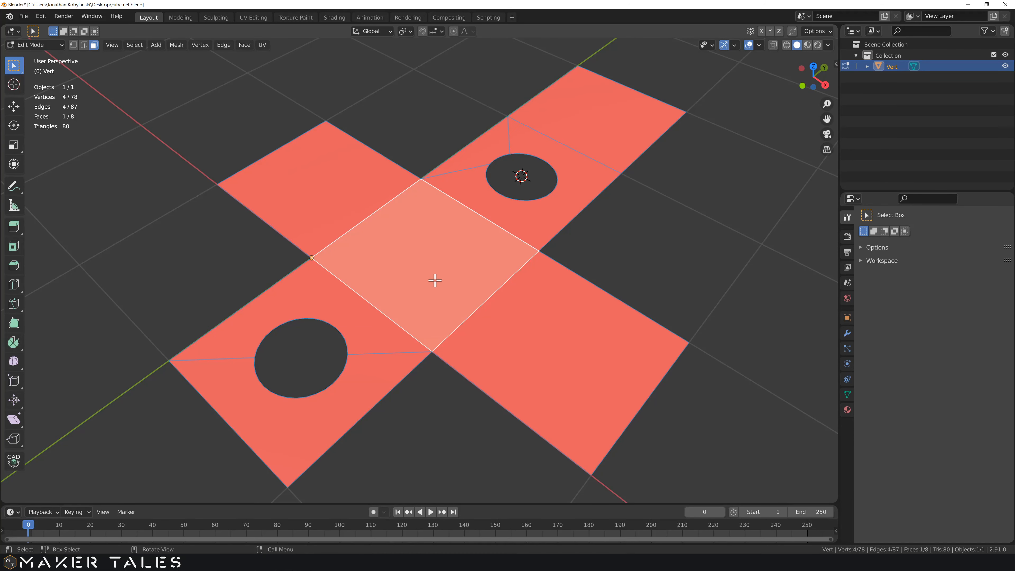
key("alt+n")
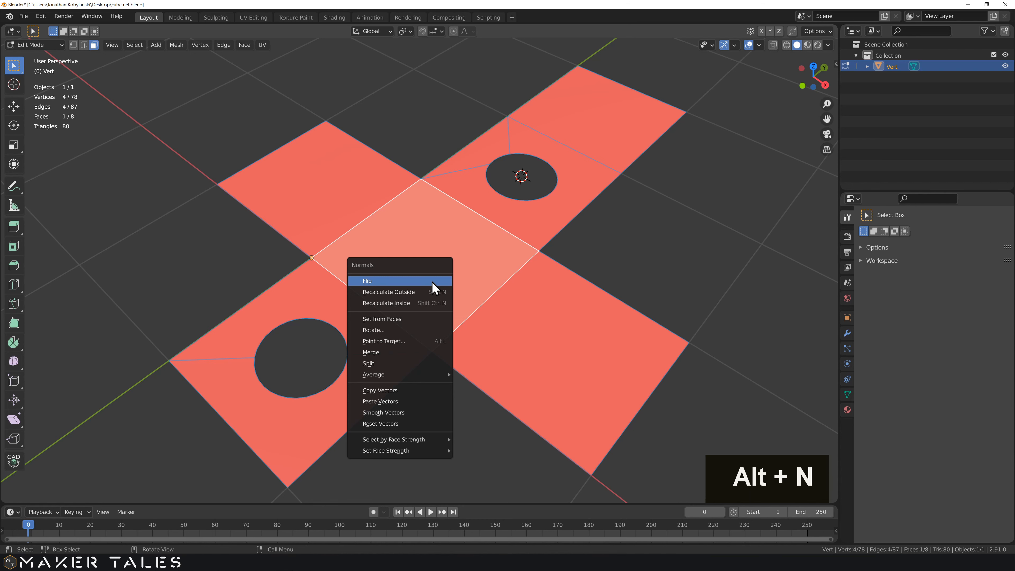
left_click(431, 281)
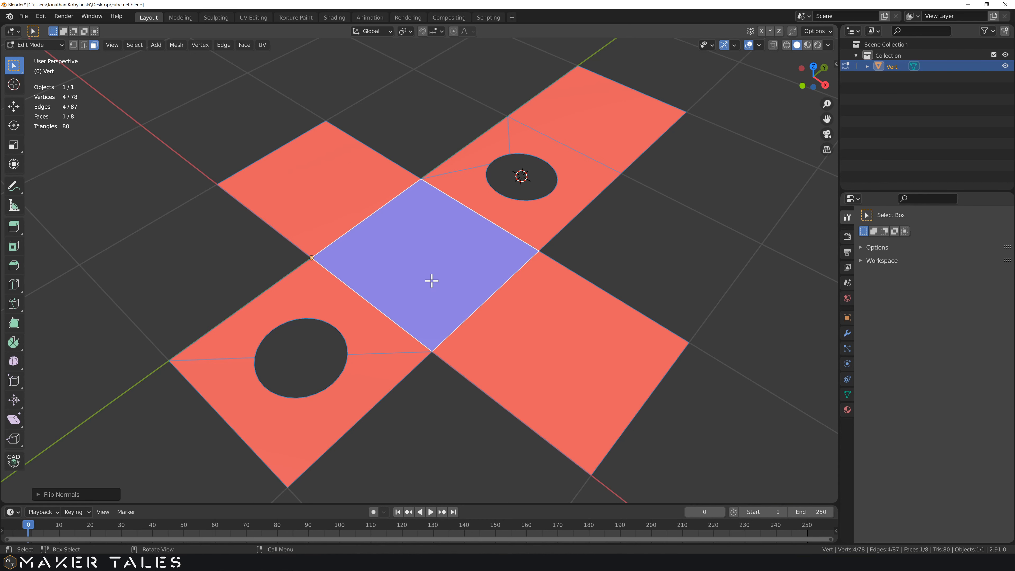
key("shift+n")
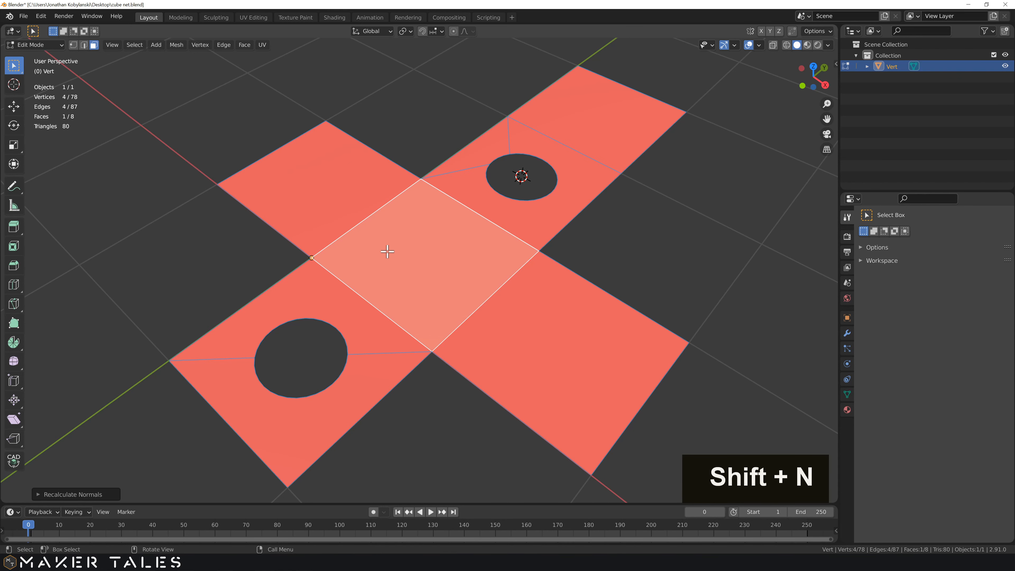
left_click(42, 494)
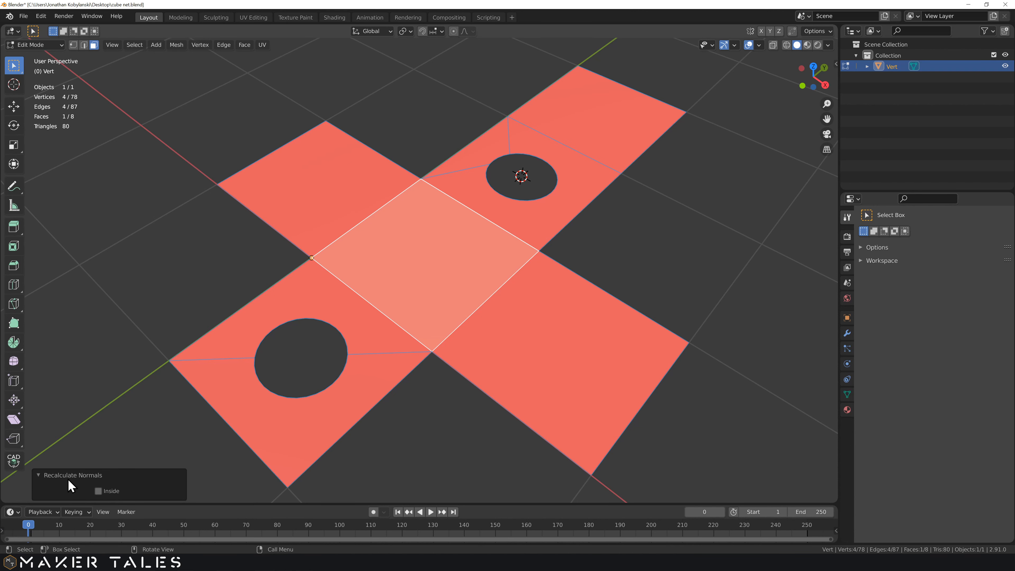
left_click(40, 475)
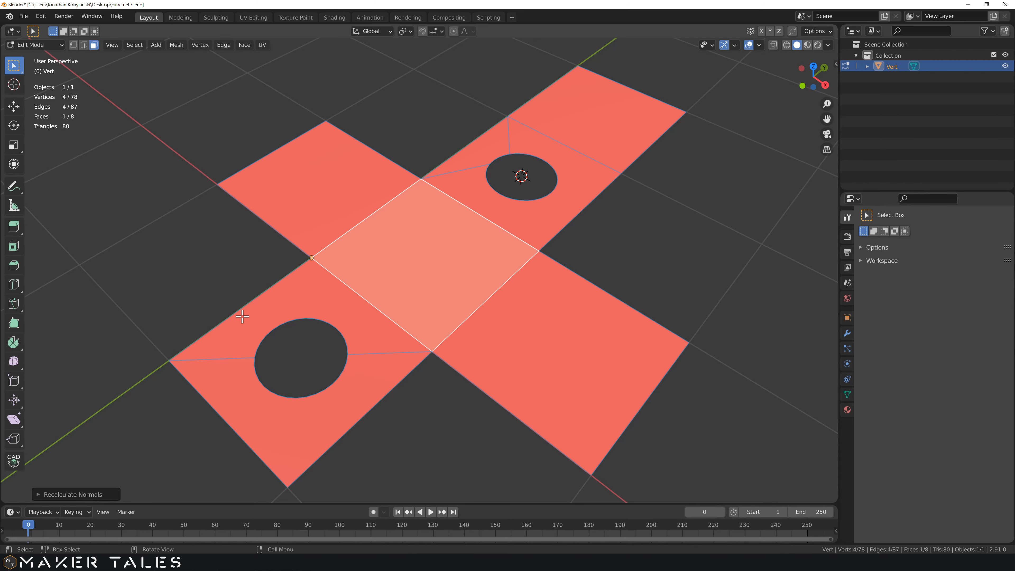
middle_click_drag(269, 358, 277, 378)
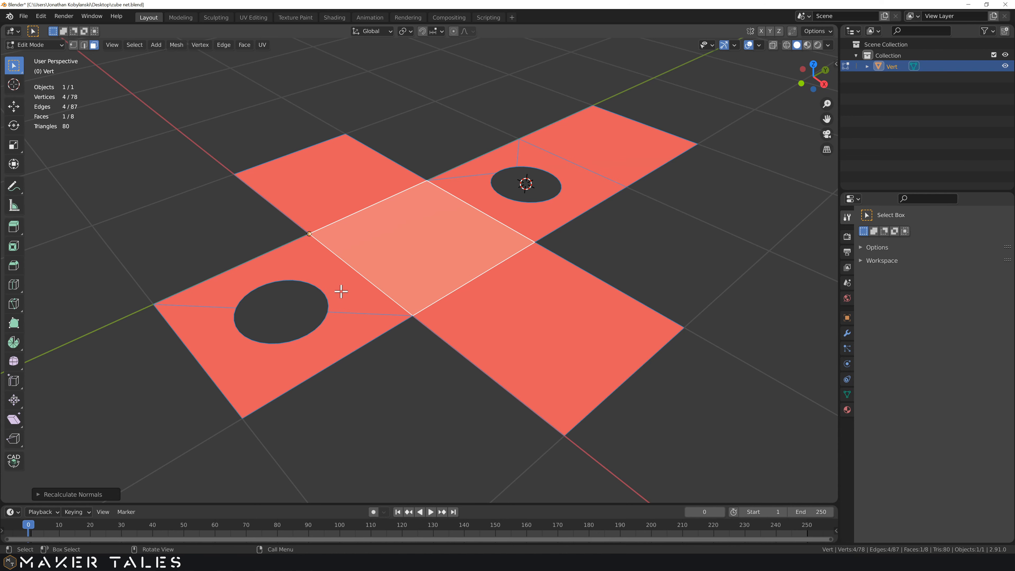
Step: Save the file and turn off the face orientation display
key("ctrl+s")
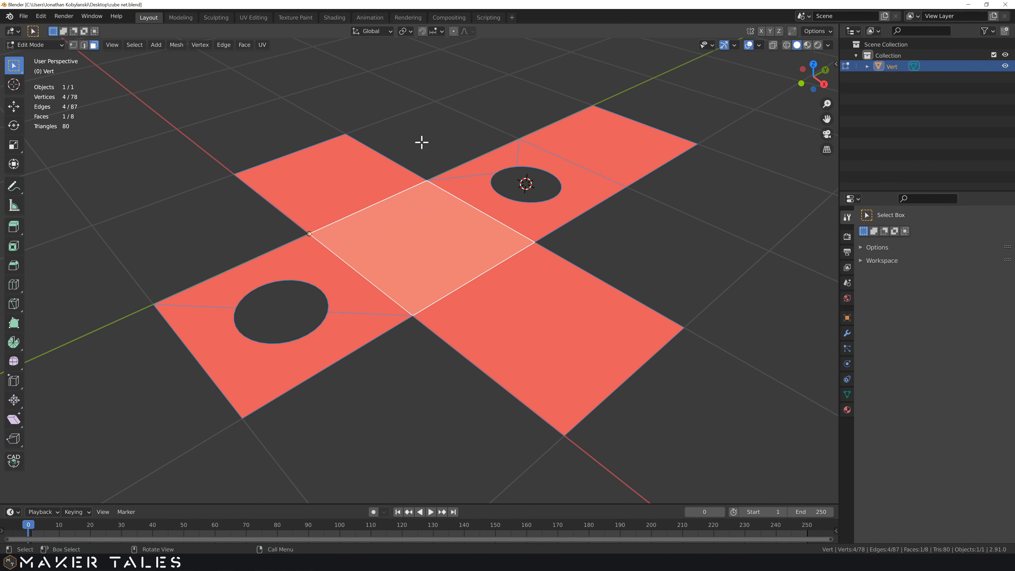
middle_click_drag(422, 143, 440, 145)
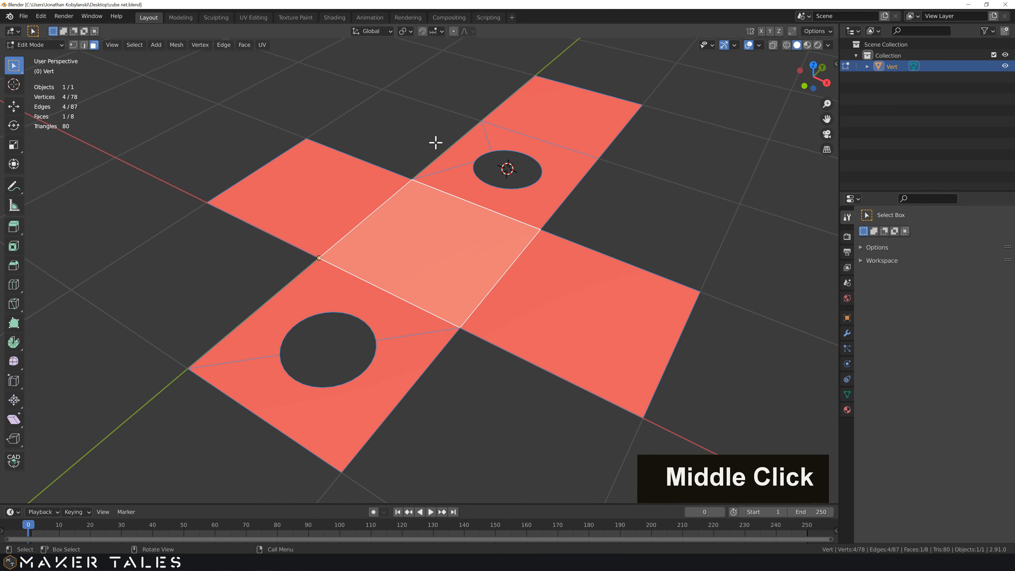
key("q")
left_click(385, 121)
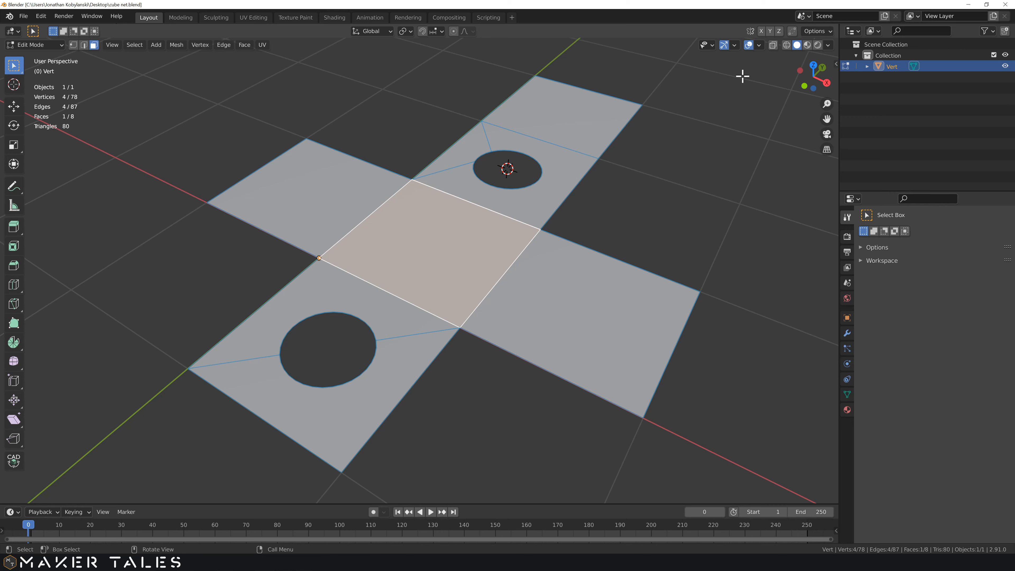
Step: Show the Edge Length, Edge Angle, Face Area and Face Angle measurements on the selected central square
left_click(759, 46)
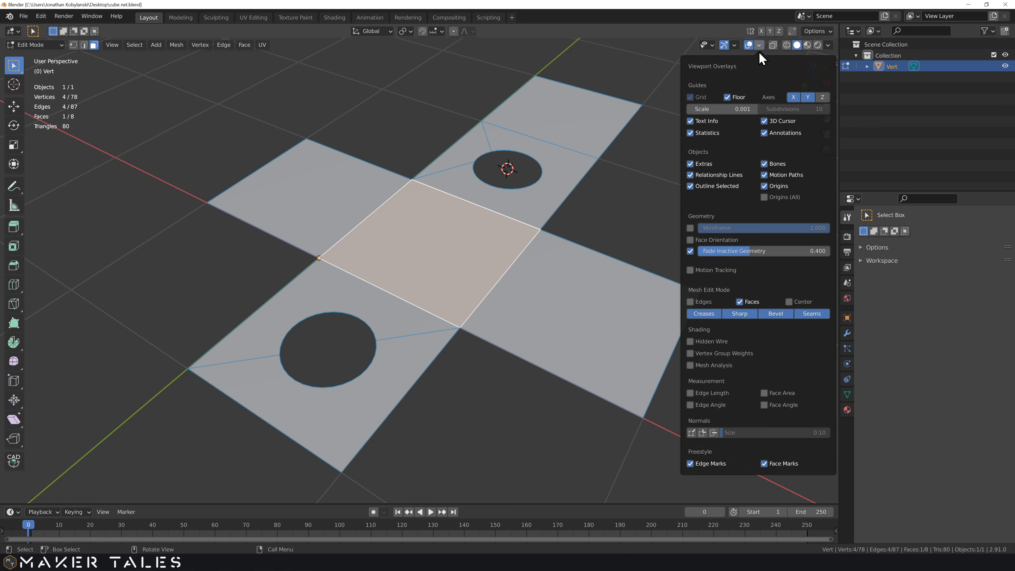
left_click(694, 393)
left_click(699, 405)
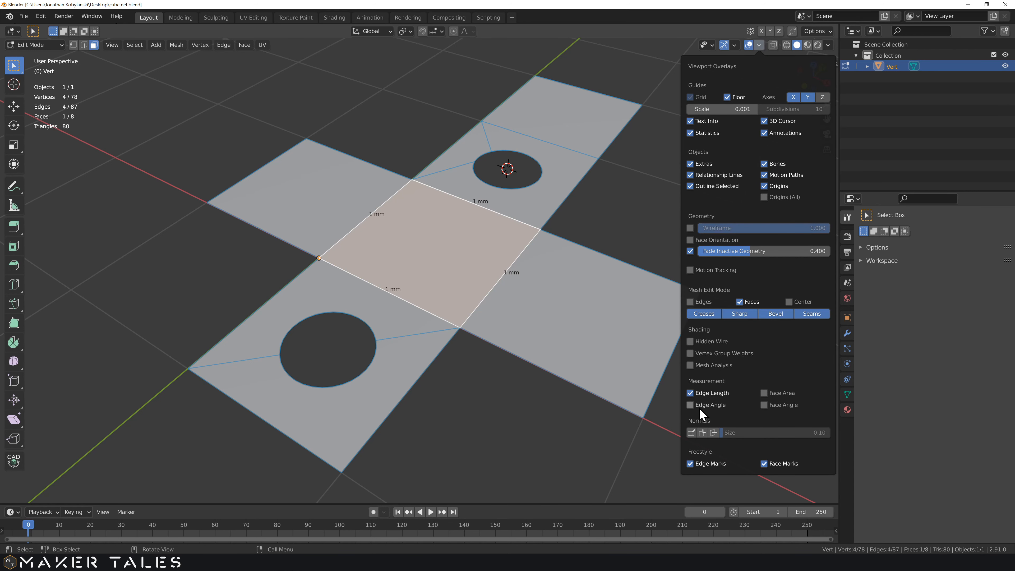
left_click(764, 393)
left_click(765, 405)
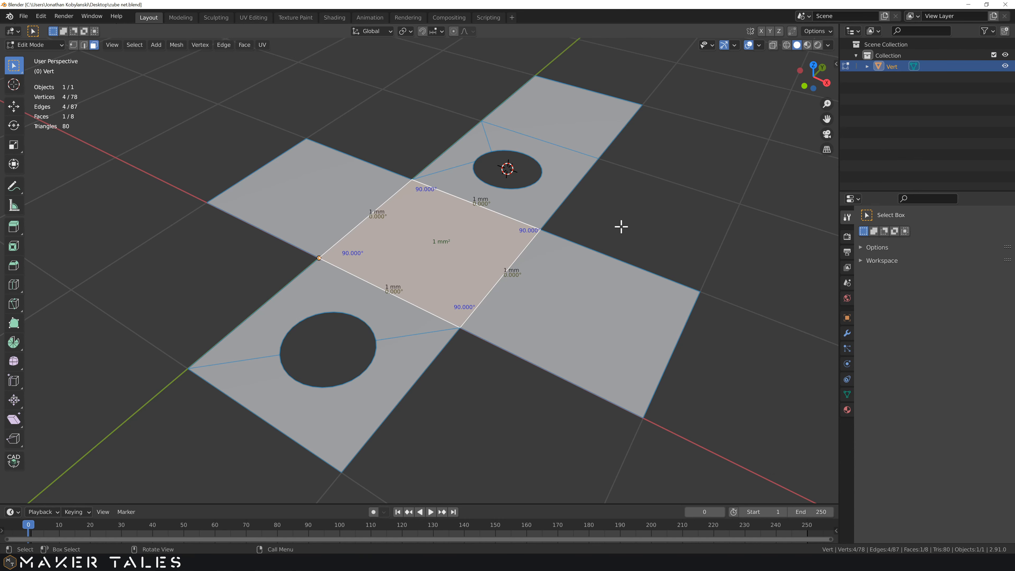
middle_click_drag(621, 227, 600, 225)
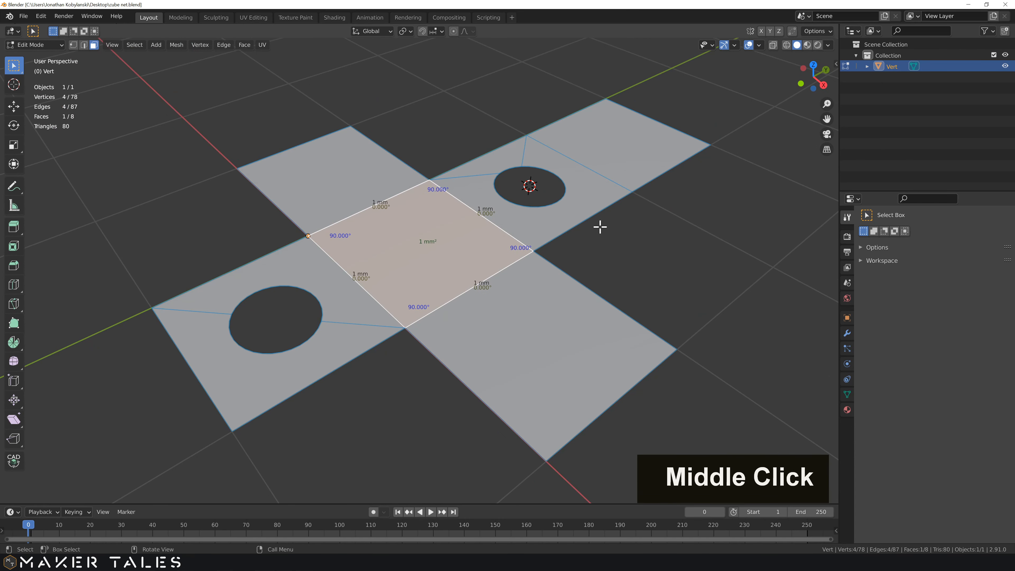
Step: Select individual squares of the net in turn, then the whole net, to read their measurements
left_click(562, 316)
left_click(463, 257)
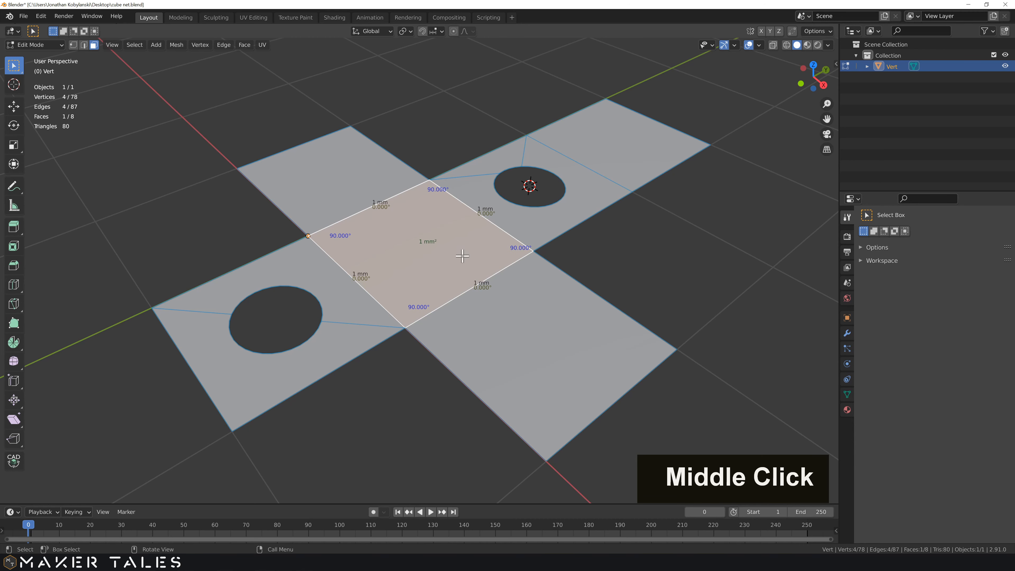
left_click(354, 203)
key("a")
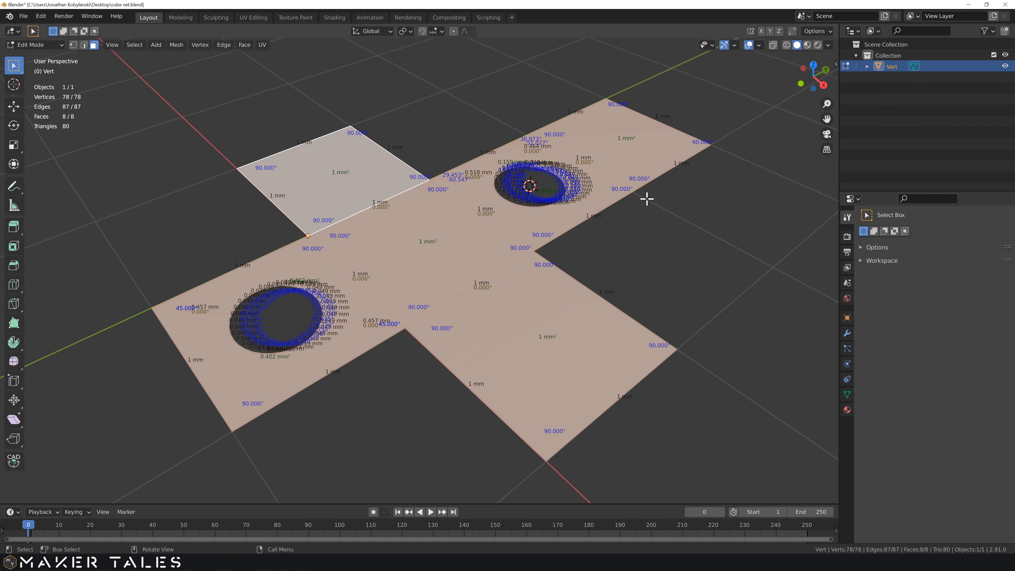
Step: Turn off the edge length, edge angle, face area and face angle measurements and deselect the net
left_click(758, 46)
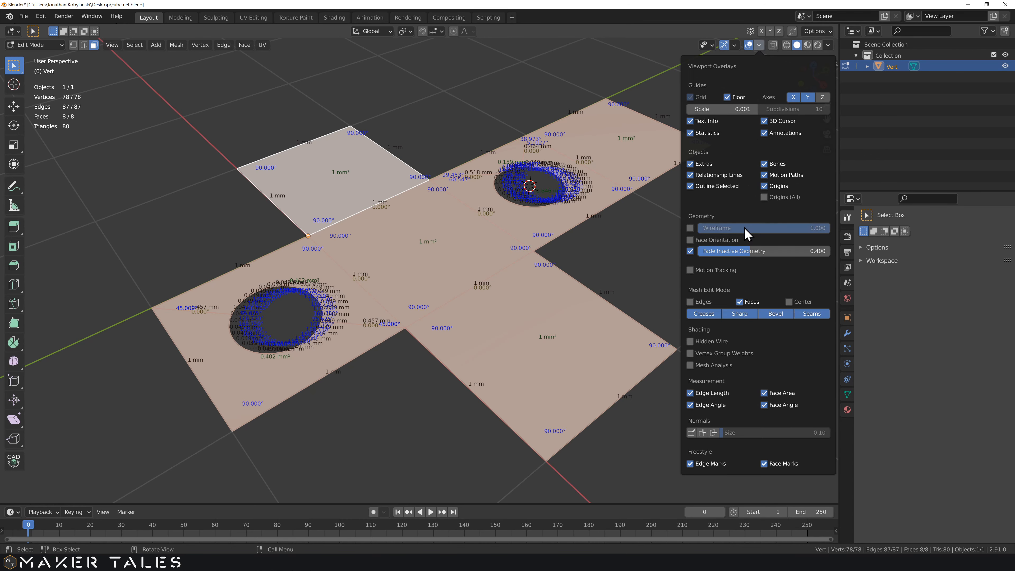
left_click(690, 405)
left_click(764, 405)
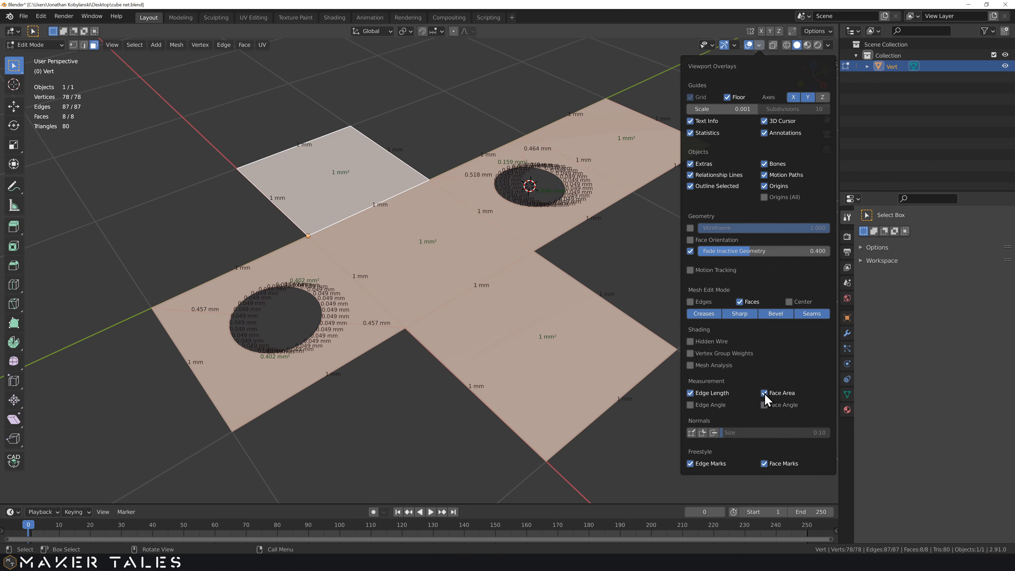
left_click(765, 393)
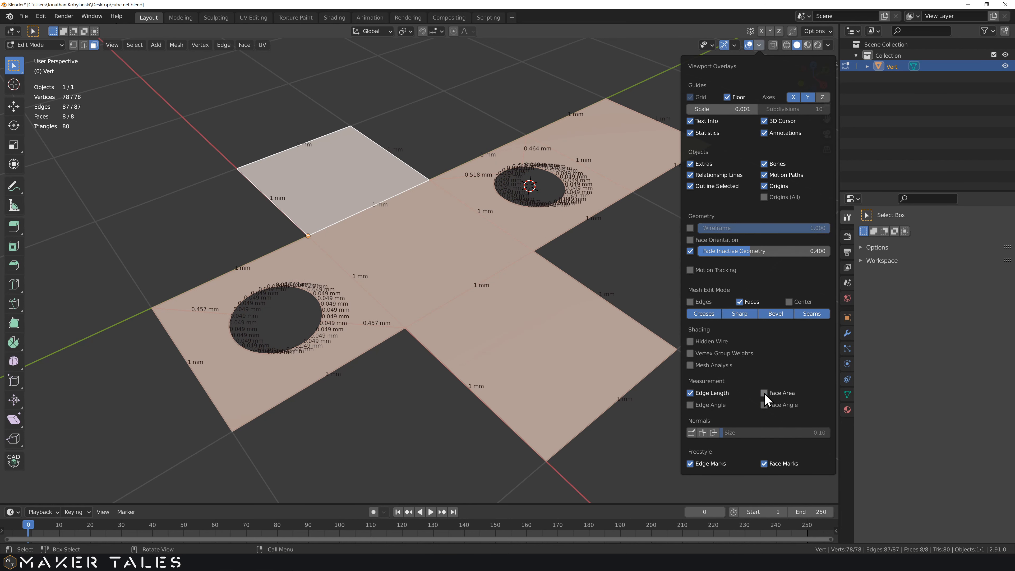
left_click(714, 393)
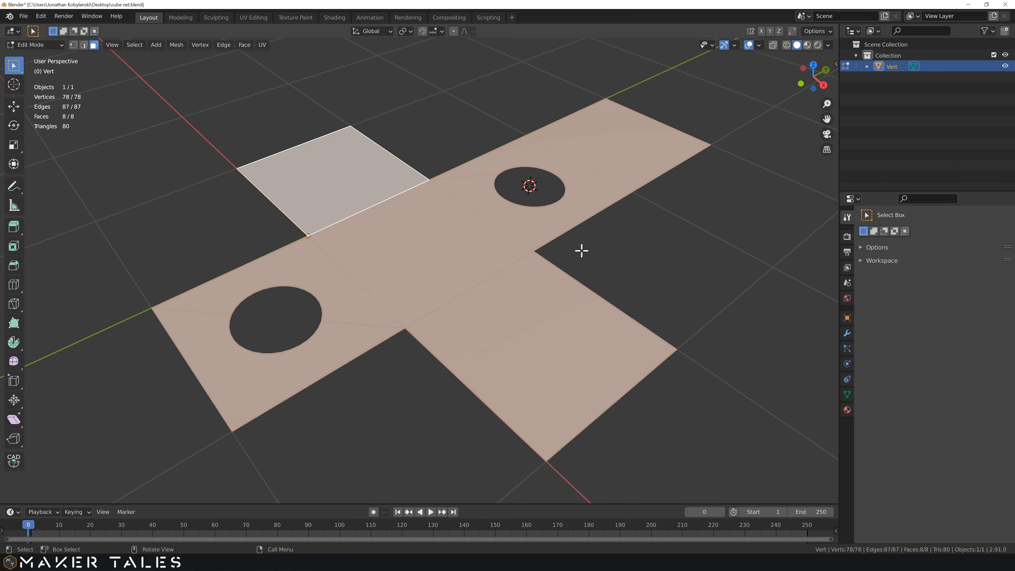
middle_click_drag(581, 251, 537, 214)
left_click(616, 225)
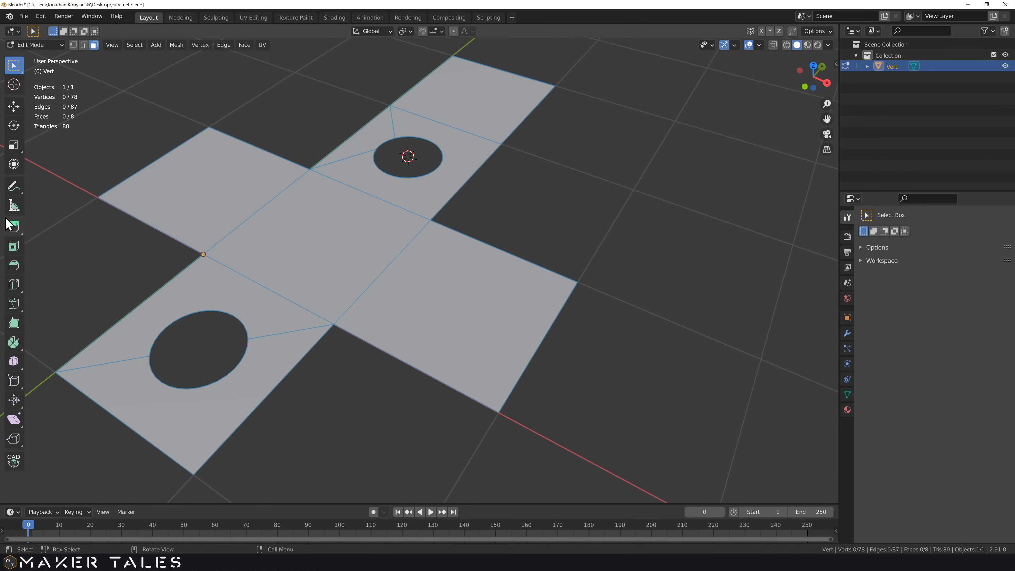
Step: In top view, draw a Measure ruler about 1 mm long in the empty space beside the upper holed square
left_click(14, 206)
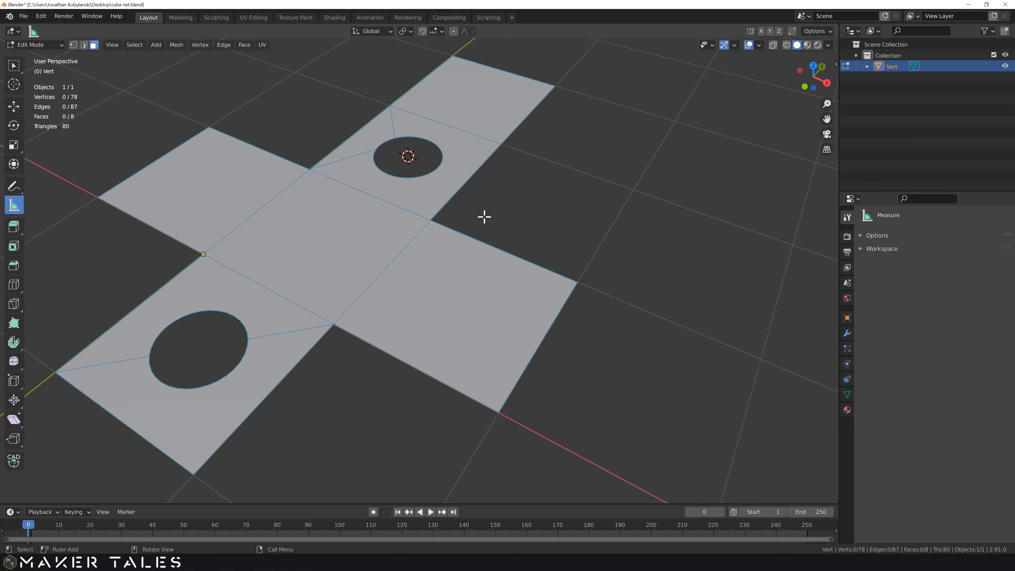
key("KP_7")
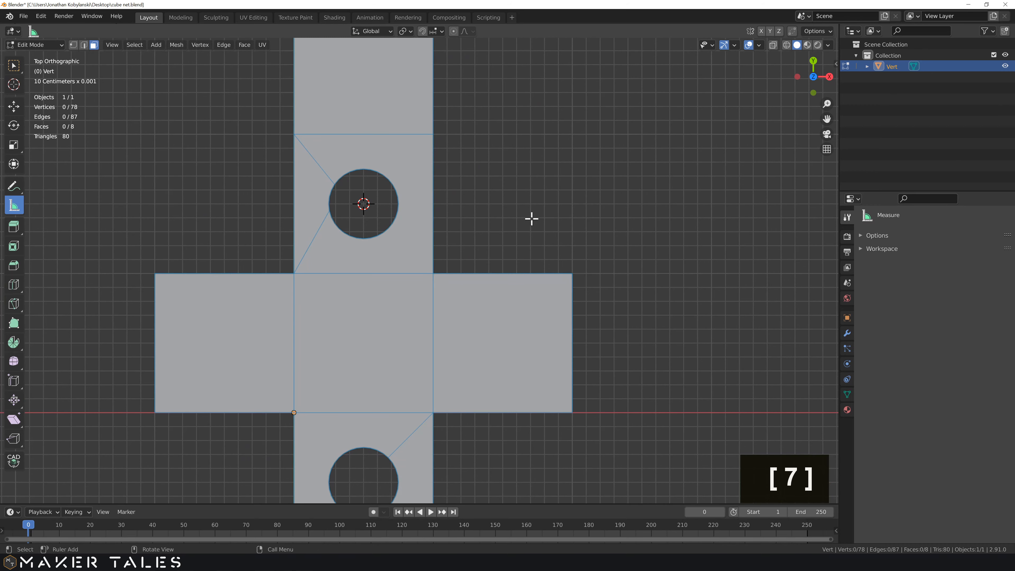
middle_click_drag(530, 218, 415, 220, "shift")
scroll(355, 217, "up", 4)
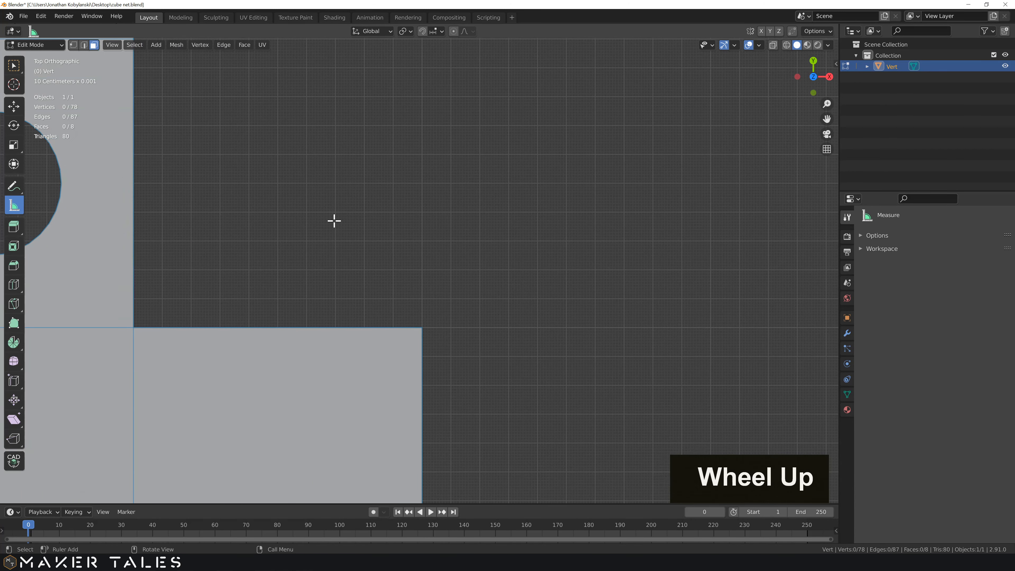
middle_click_drag(333, 220, 297, 242, "shift")
left_click_drag(297, 242, 584, 259)
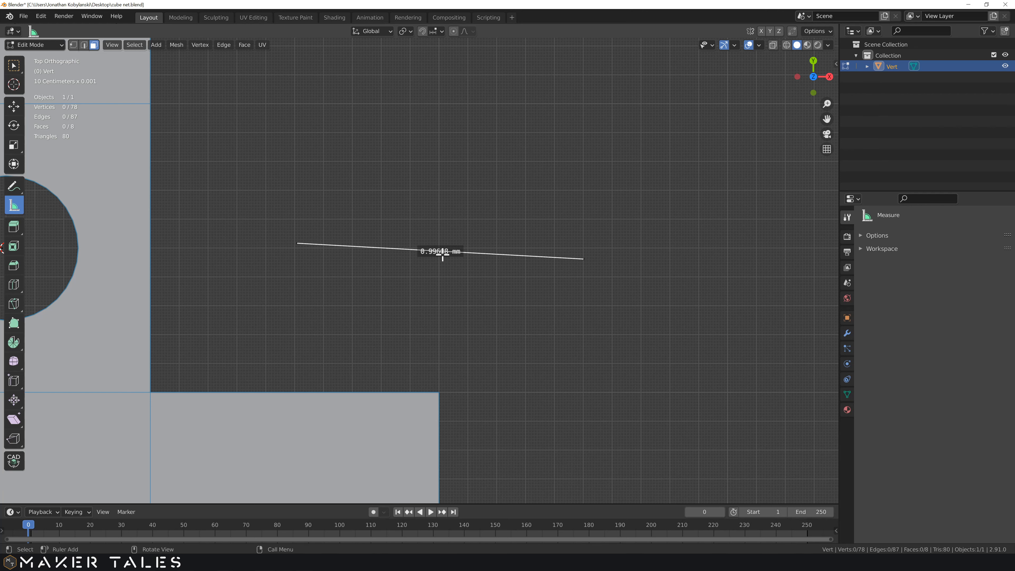
Step: Bend the ruler into an angle, set snapping to Vertex, and snap its free end to the right square's upper outer corner
left_click_drag(443, 251, 443, 119)
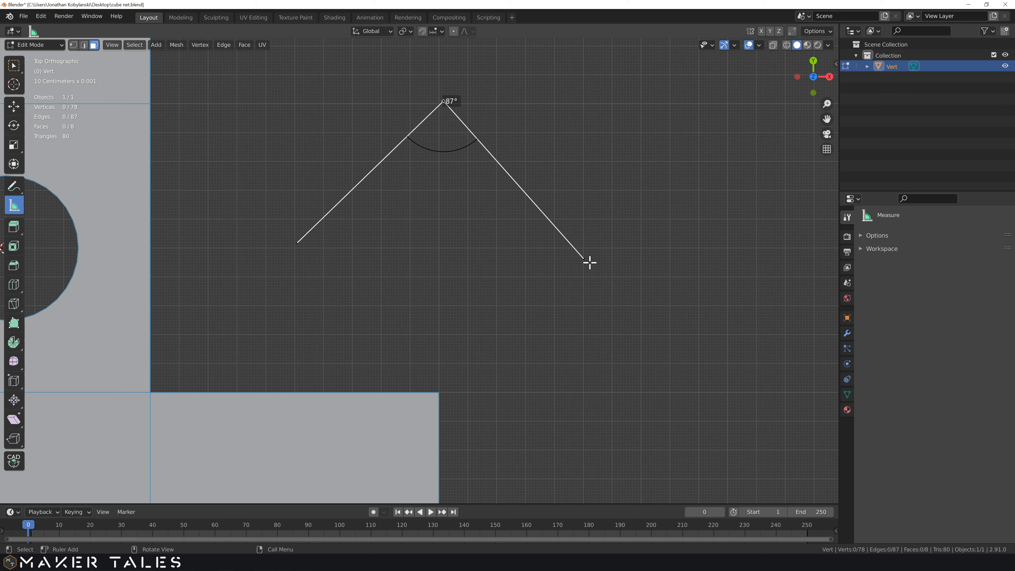
left_click_drag(584, 259, 500, 271)
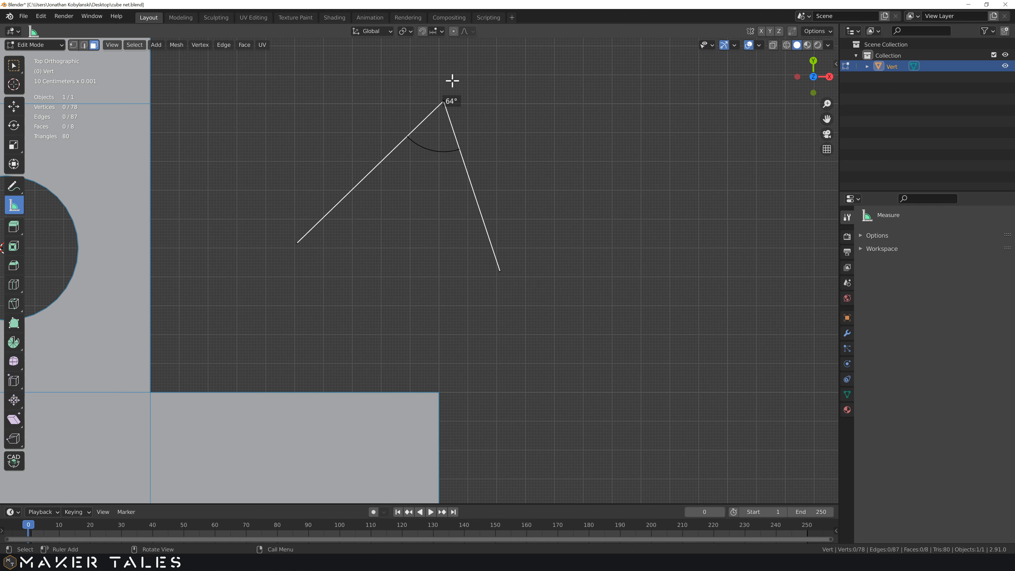
left_click(441, 32)
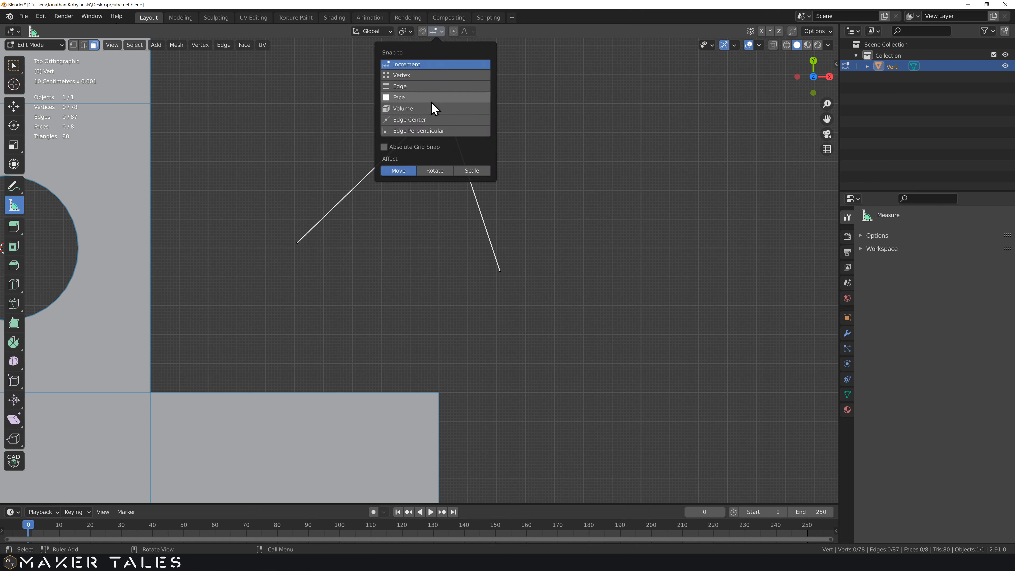
left_click(434, 75)
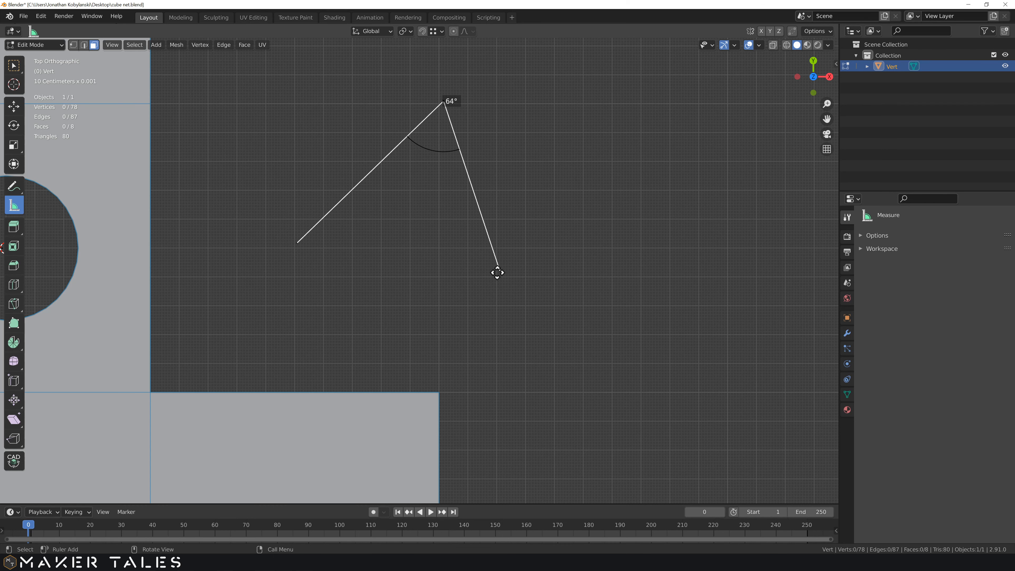
left_click_drag(498, 274, 440, 392, "ctrl")
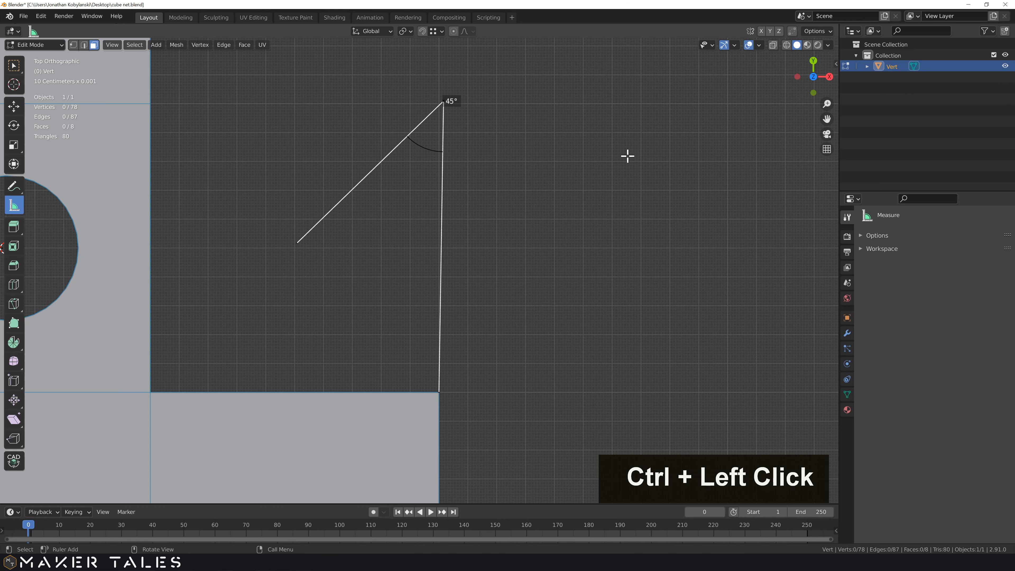
Step: Draw a second ruler about 1 mm long across the angle, then delete both measurements
left_click_drag(628, 156, 371, 285)
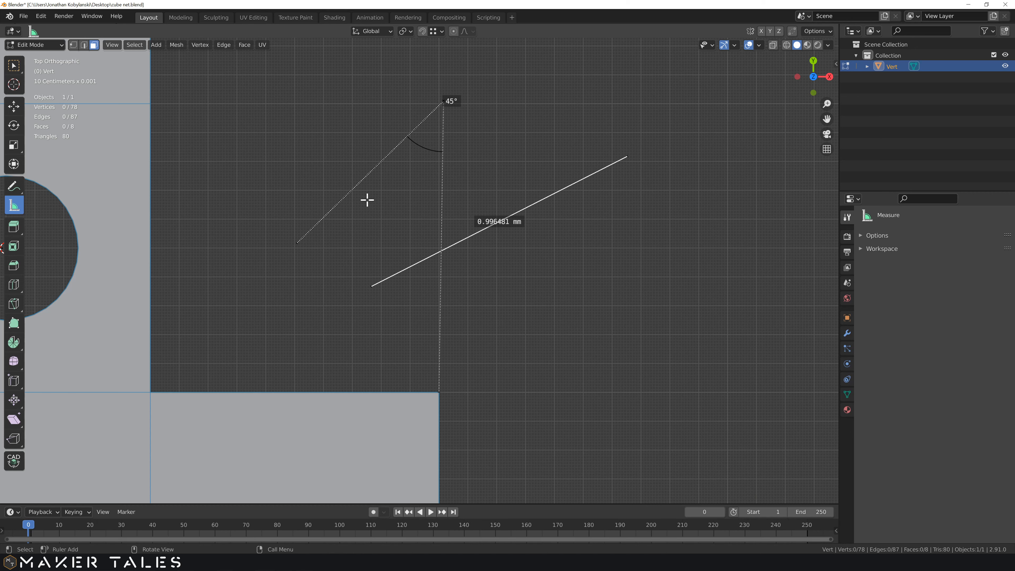
key("ctrl+x")
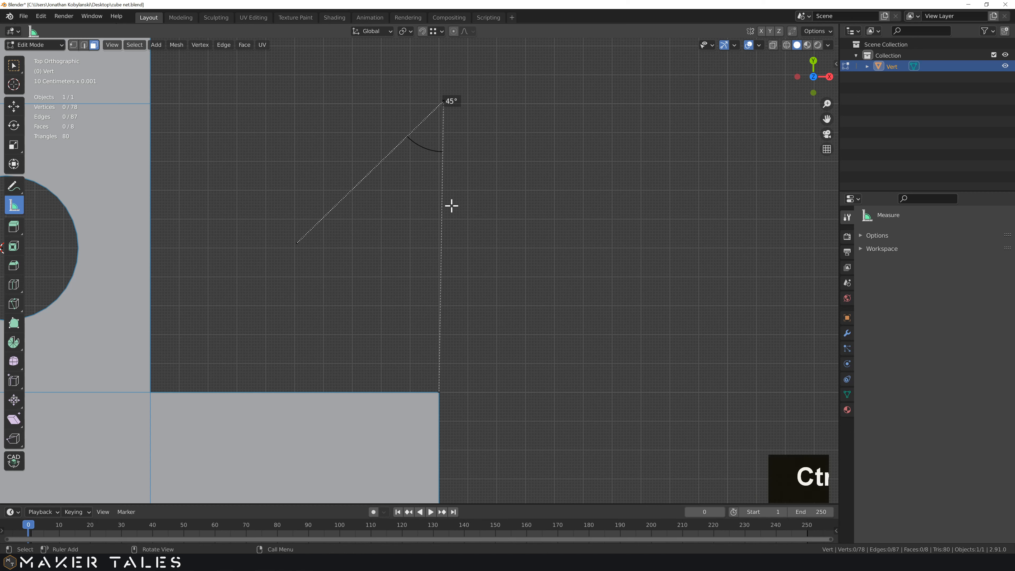
left_click(295, 242)
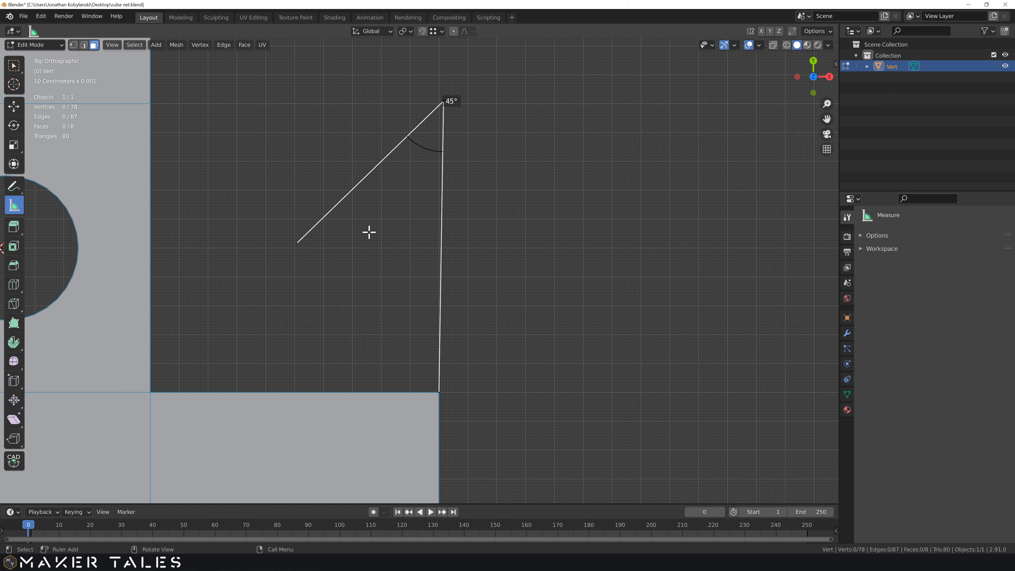
key("x")
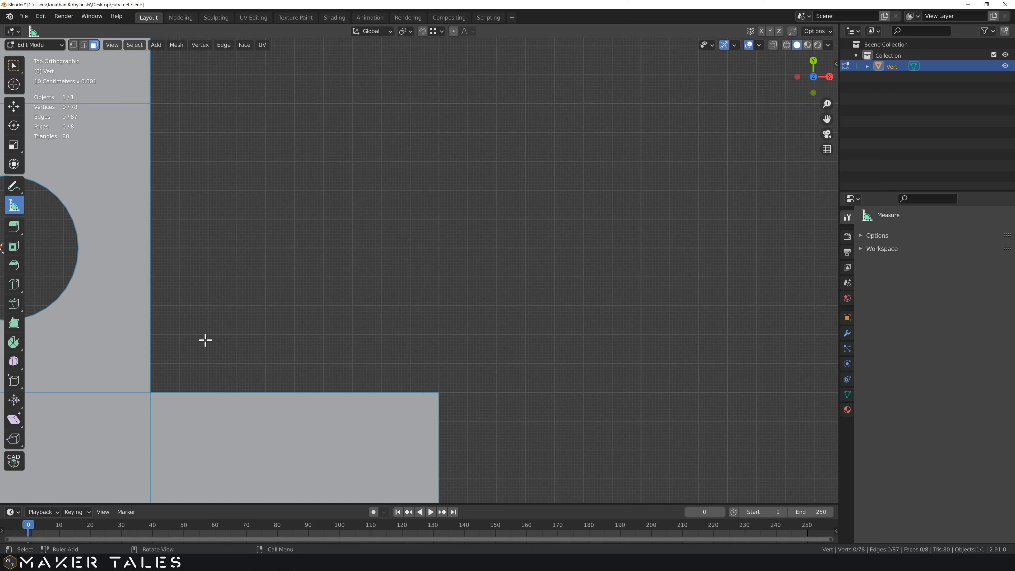
Step: Measure the upper edge of the right square with a ruler snapped to its two corner vertices
key("ctrl")
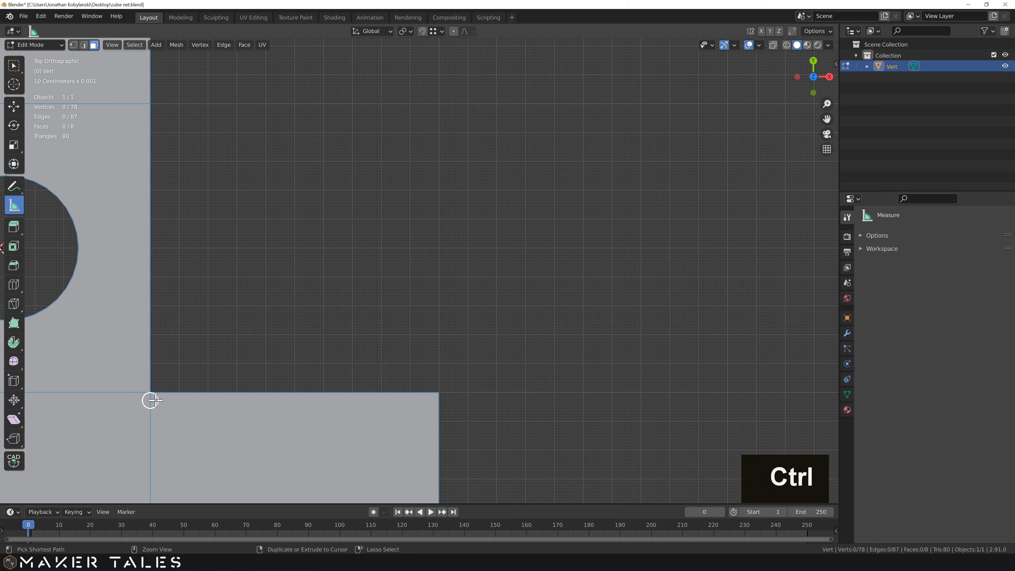
left_click_drag(150, 392, 439, 392, "ctrl")
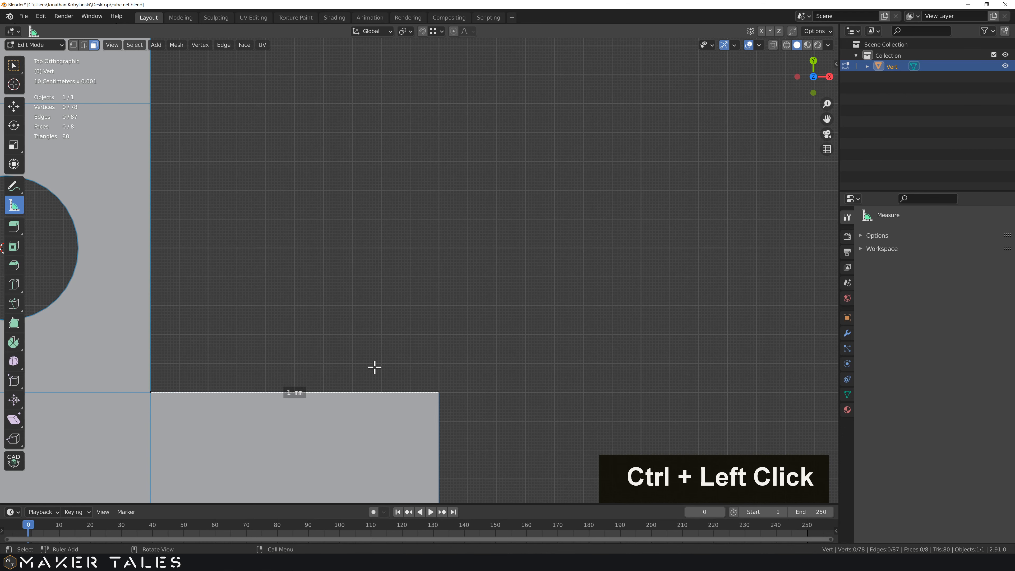
middle_click_drag(374, 367, 474, 159, "shift")
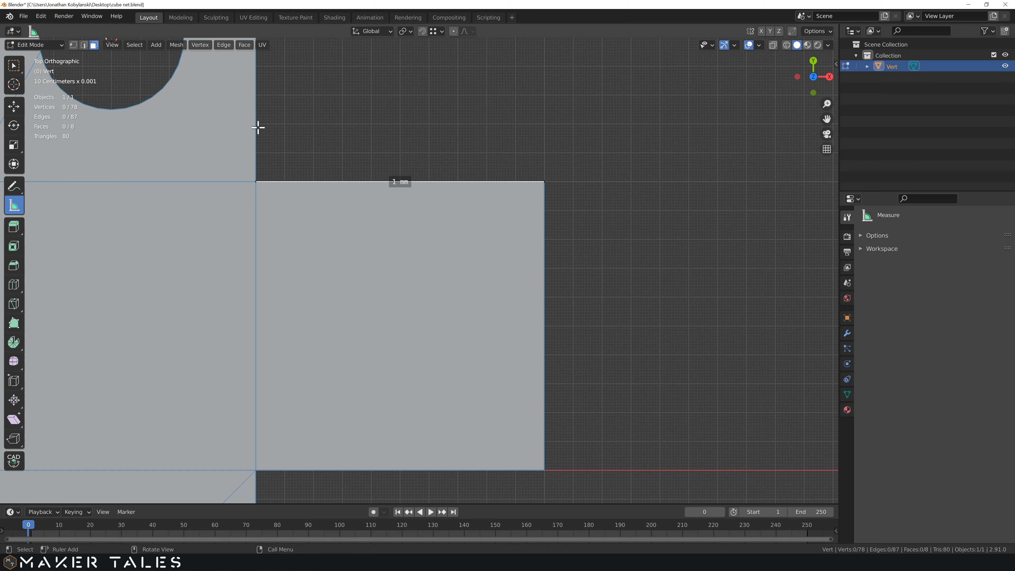
Step: Move the right square's outer edge outward along X in edge select mode, and return to the Measure tool to check the ruler
left_click(13, 65)
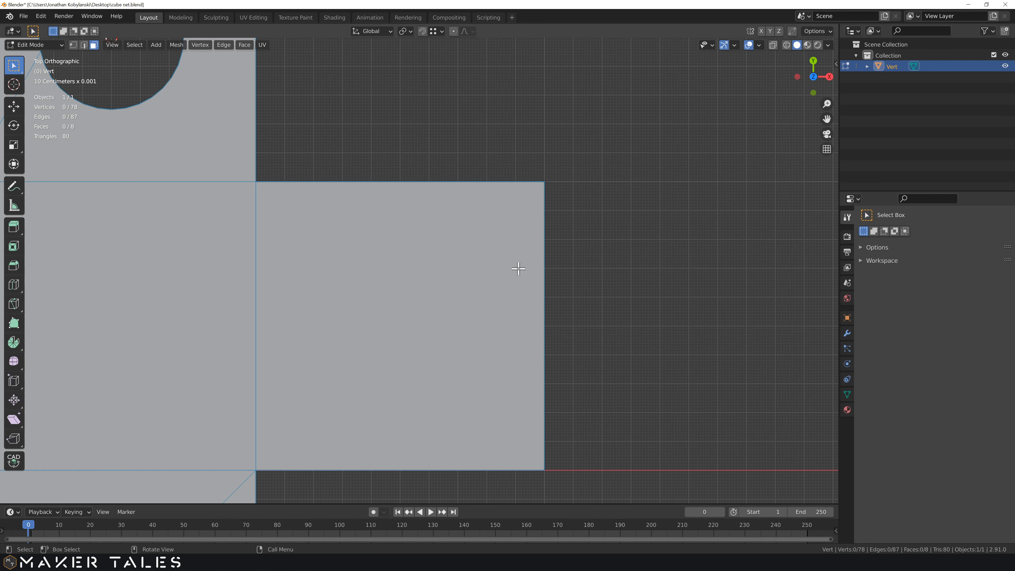
key("2")
left_click(544, 273)
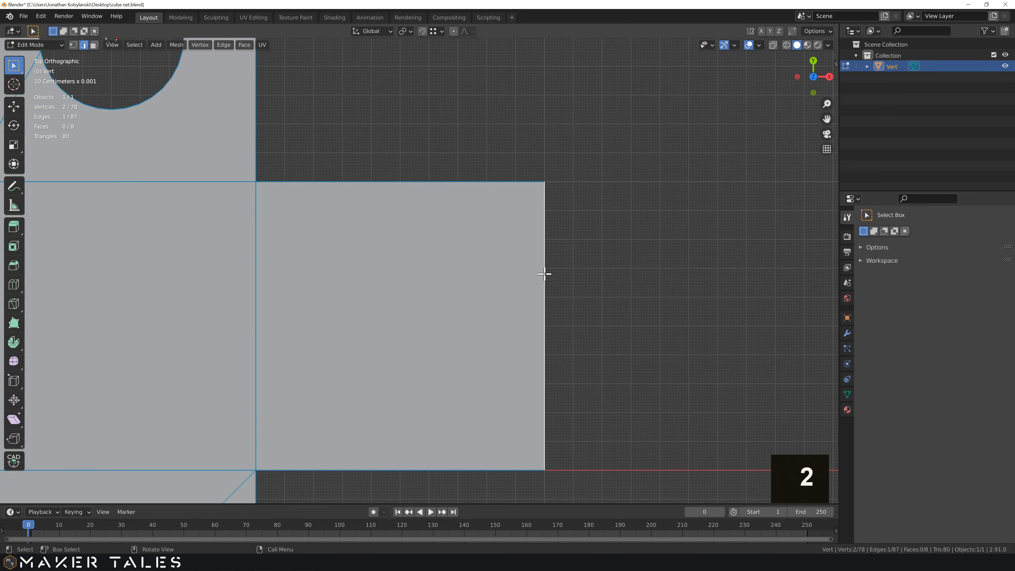
key("g")
key("x")
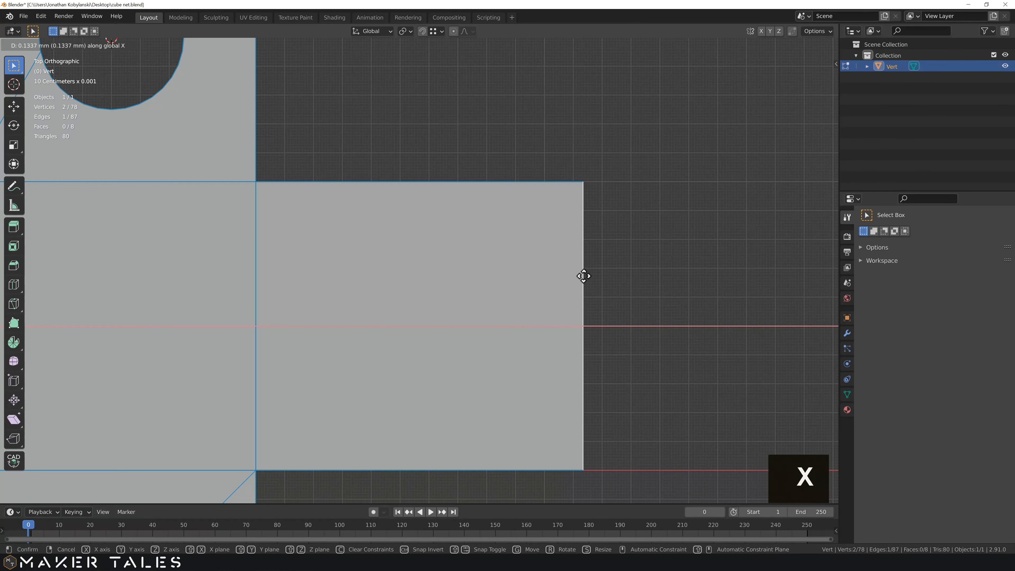
left_click(593, 274)
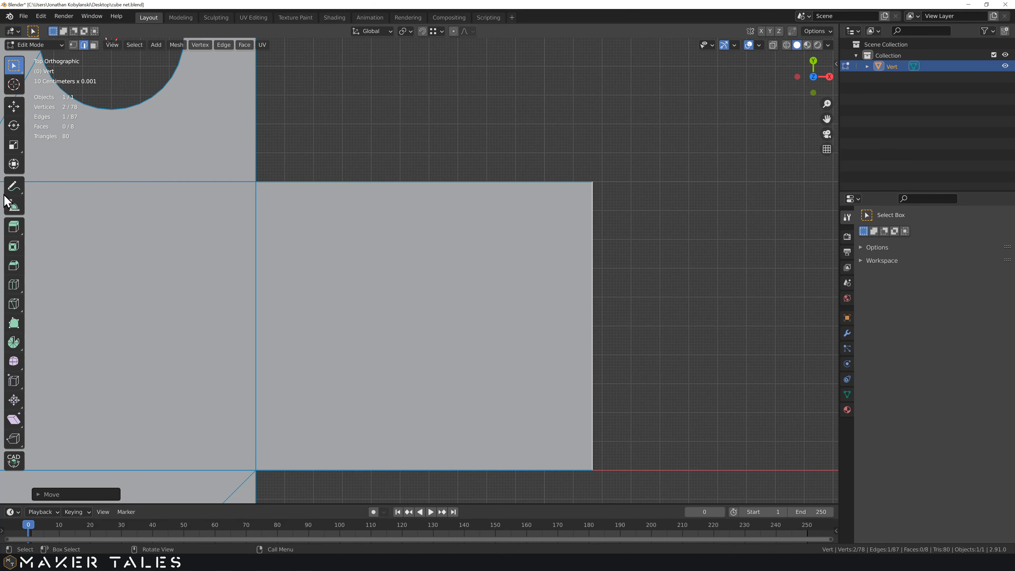
left_click(13, 206)
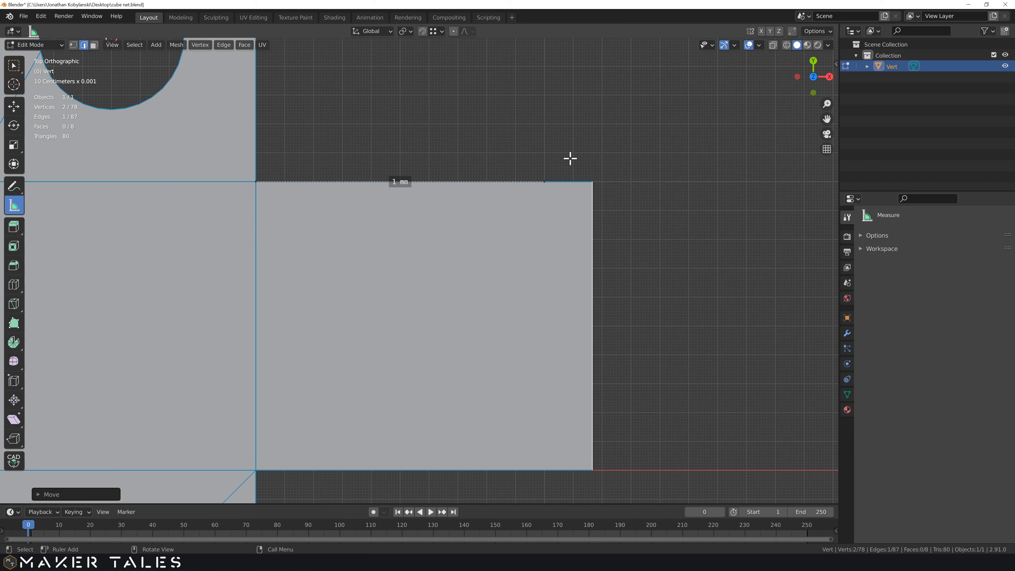
Step: Undo the outward move of the right square's outer edge, delete its ruler, and switch to the Select Box tool
key("ctrl+z")
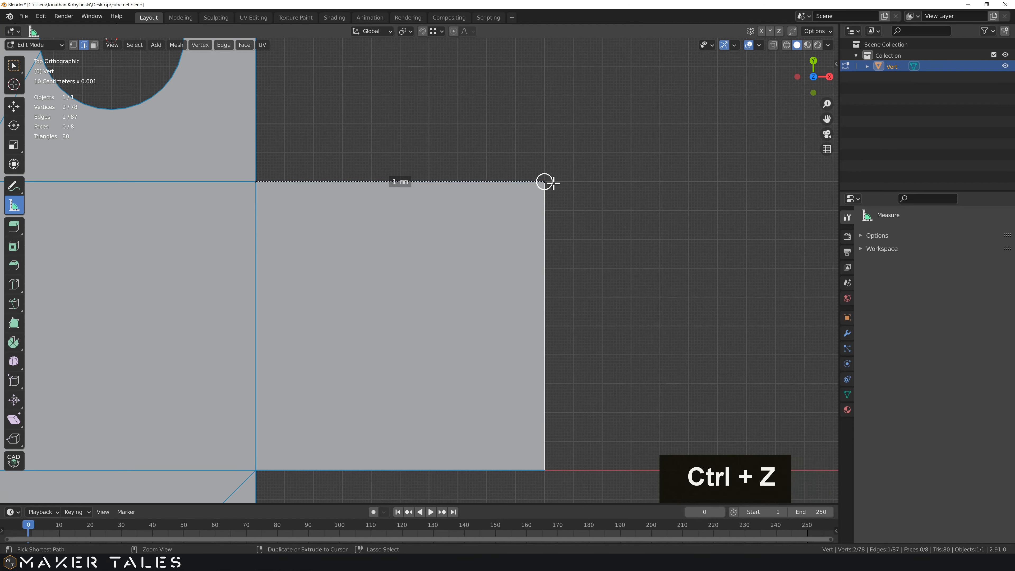
key("ctrl+z")
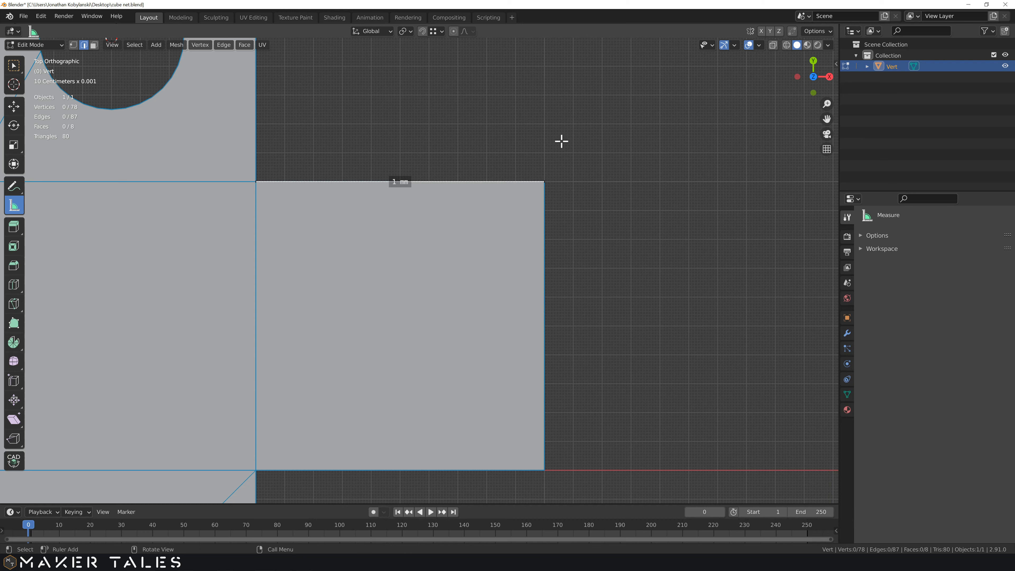
key("x")
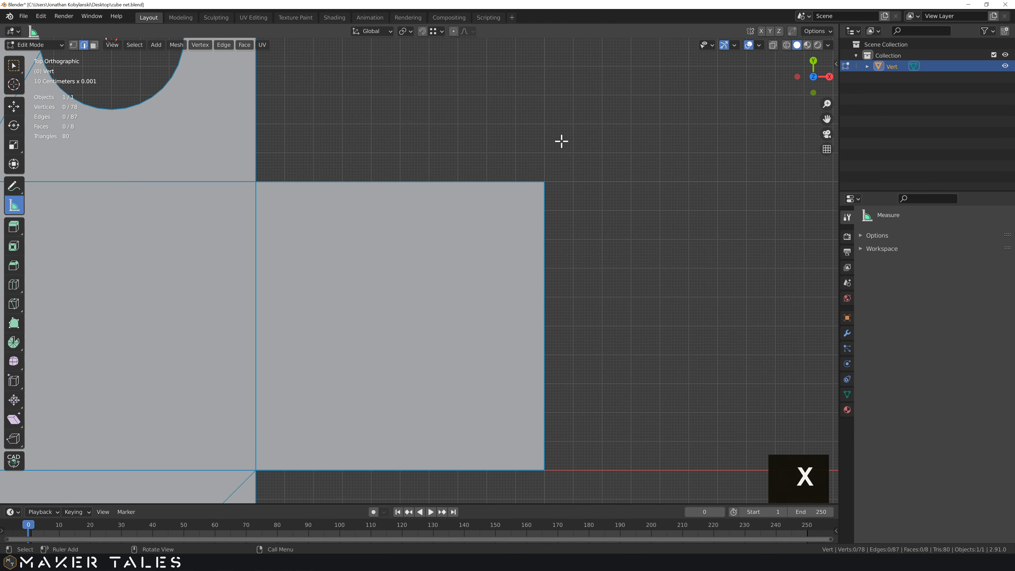
left_click(13, 65)
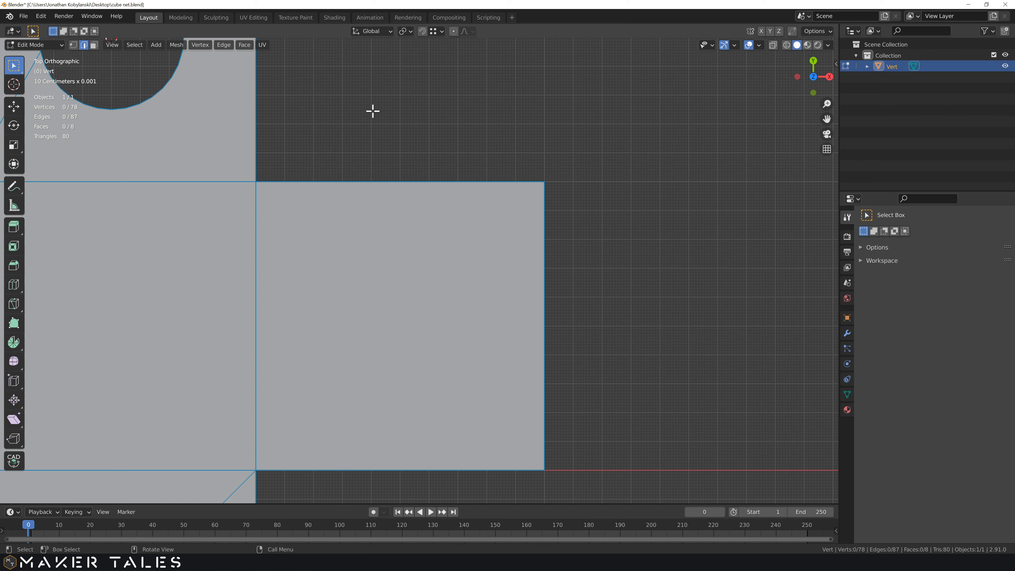
Step: Measure the right square's upper edge from corner to corner with the CAD Transform move ruler, and leave the operation without moving anything
key("alt+c")
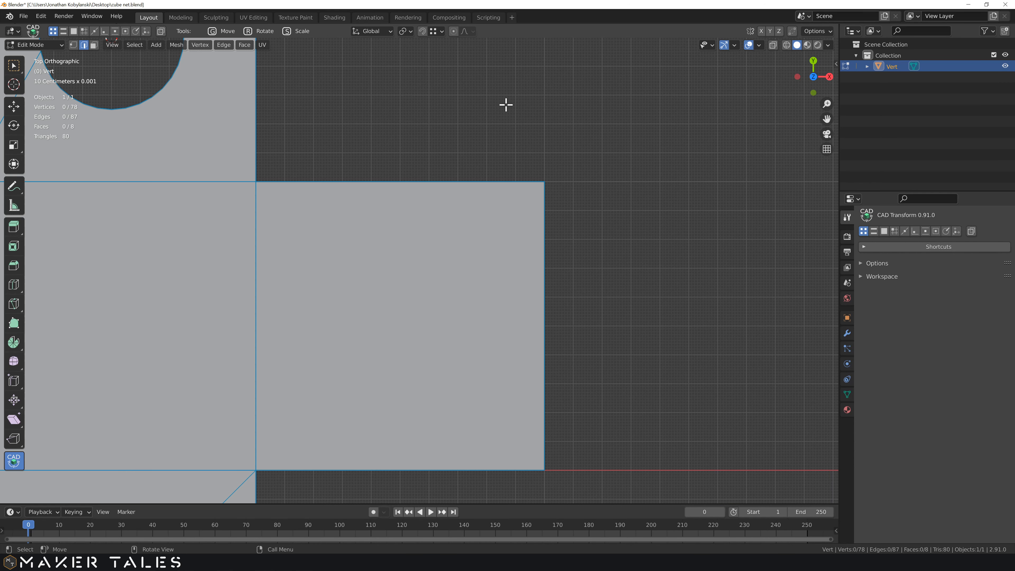
key("g")
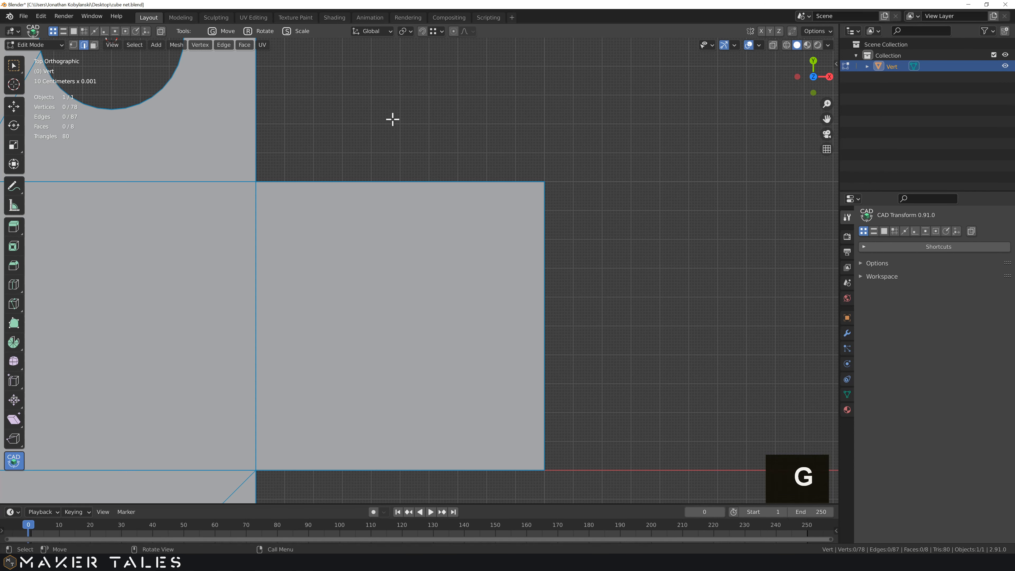
left_click(256, 182)
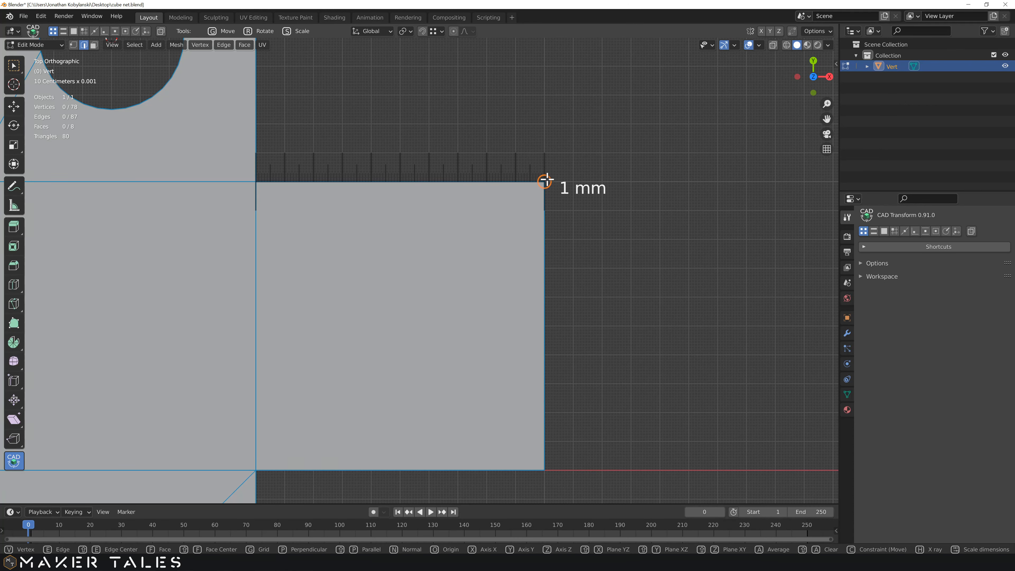
key("Escape")
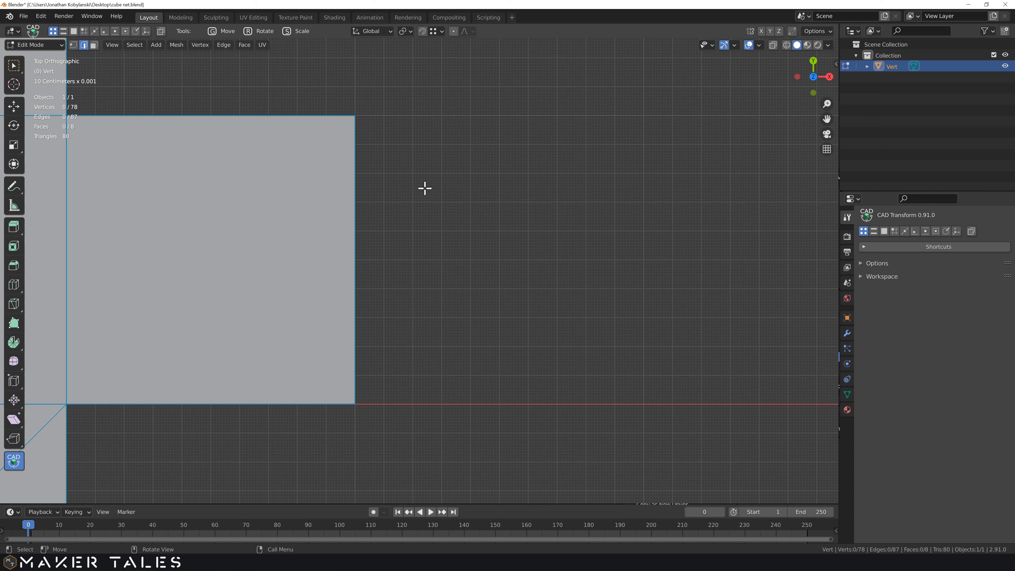
Step: Show the MeasureIt overlays and add a segment measure to the right square's outer edge, viewed from the top
key("n")
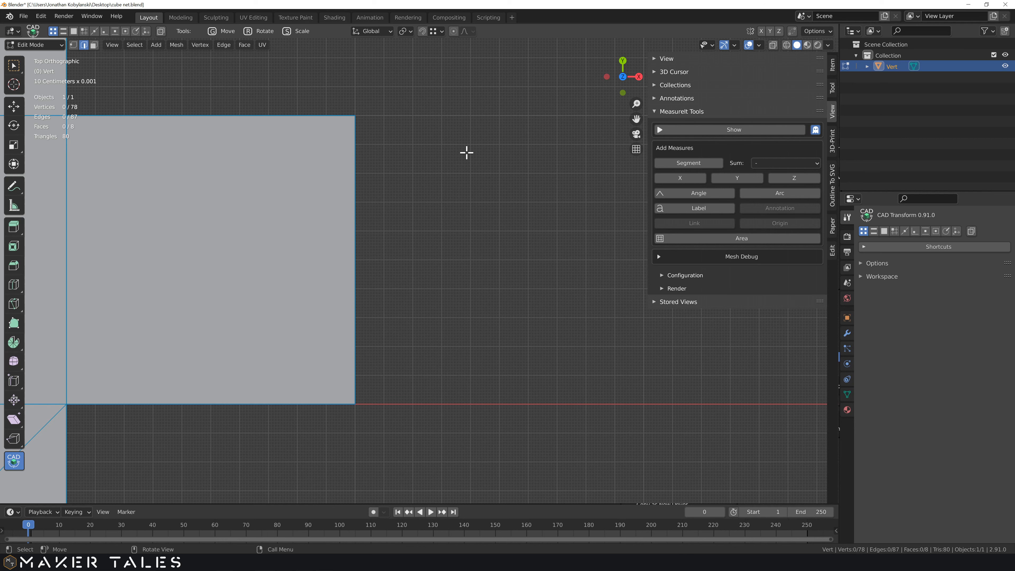
left_click(707, 131)
left_click(354, 216)
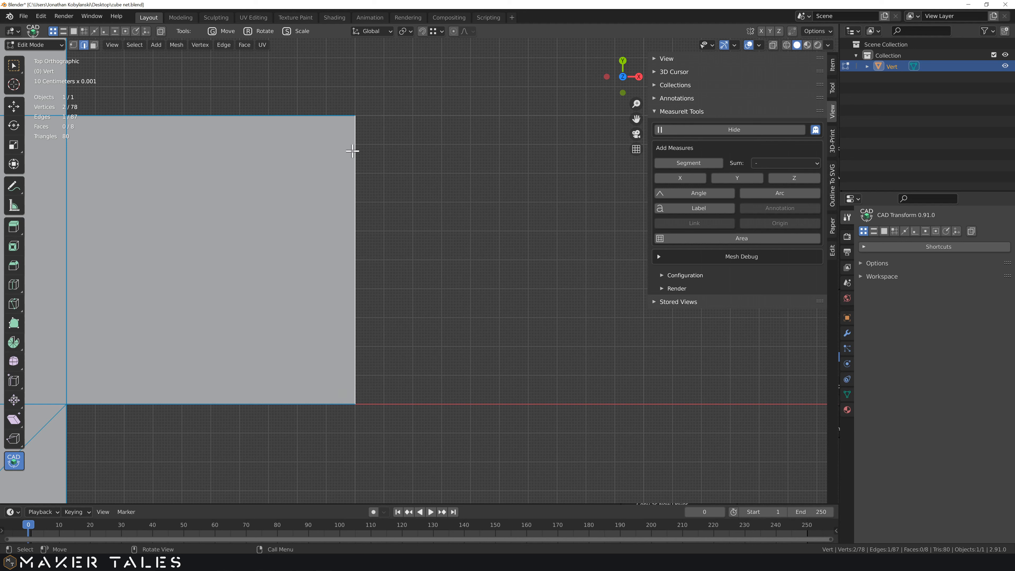
left_click(690, 163)
mouse_move(303, 283)
middle_mouse_down()
mouse_move(363, 213)
mouse_move(317, 263)
mouse_move(315, 281)
middle_mouse_up()
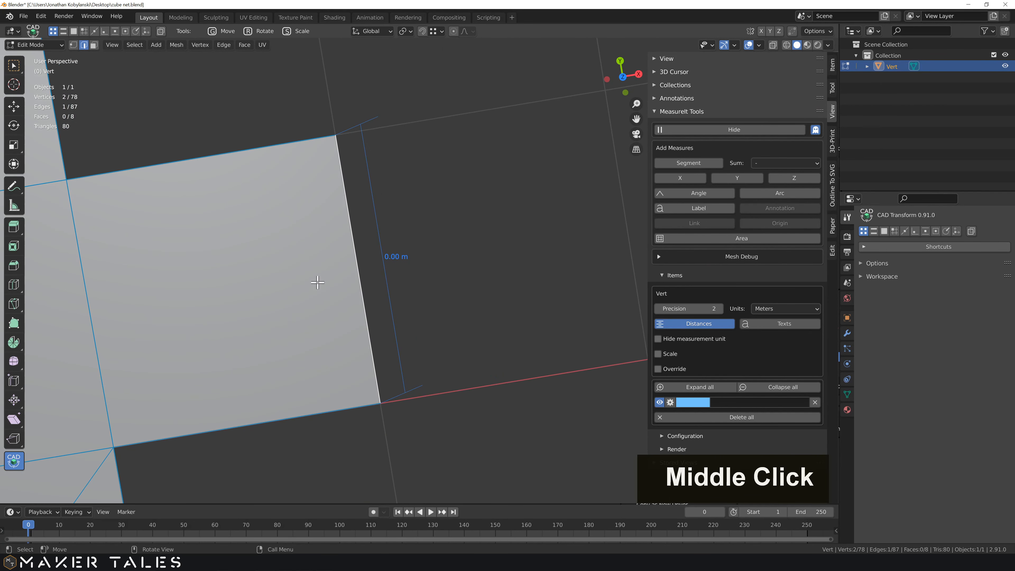
key("KP_7")
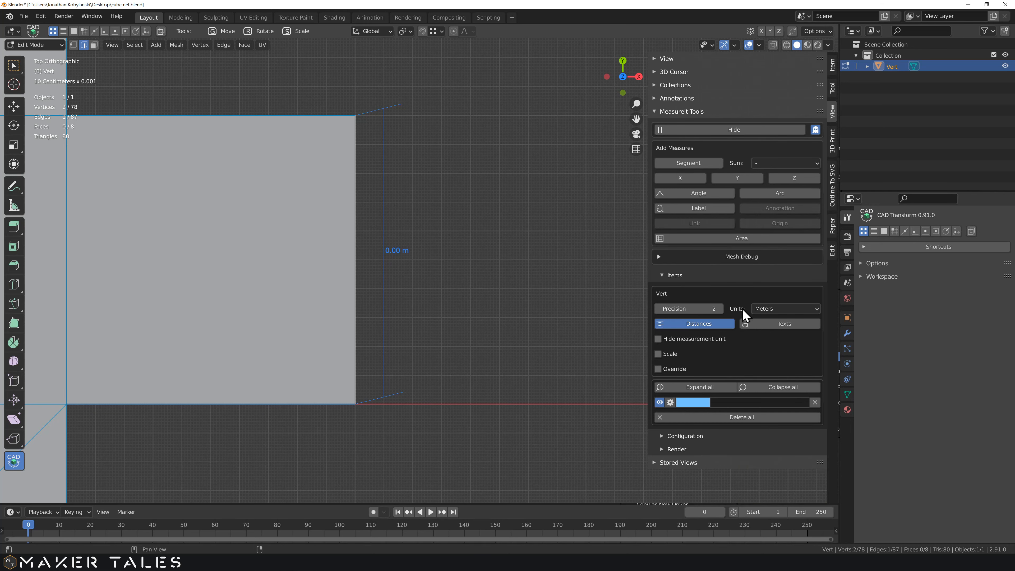
Step: Set the MeasureIt units to Millimeters and the precision to 4
left_click(772, 310)
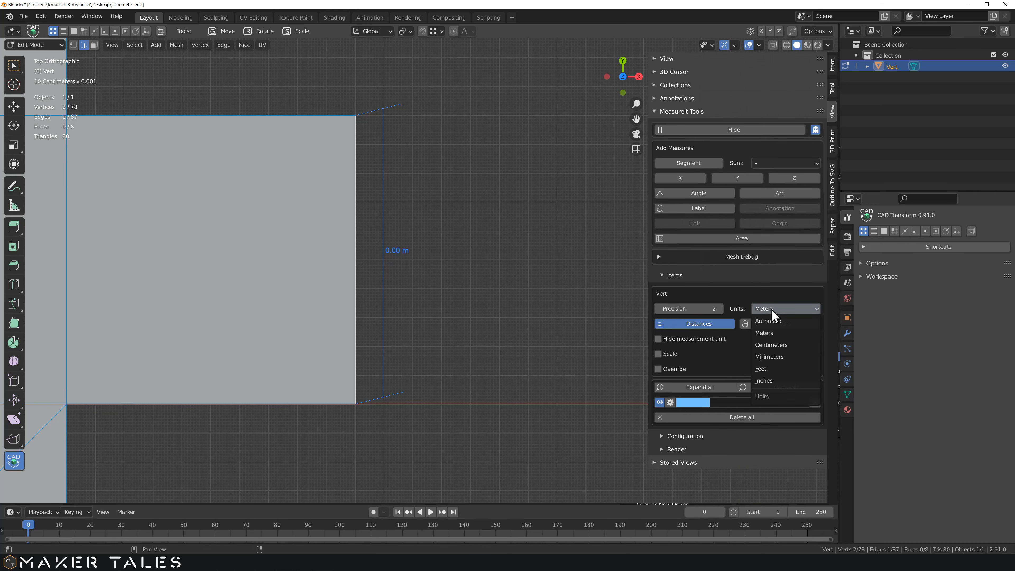
left_click(771, 357)
left_click(684, 310)
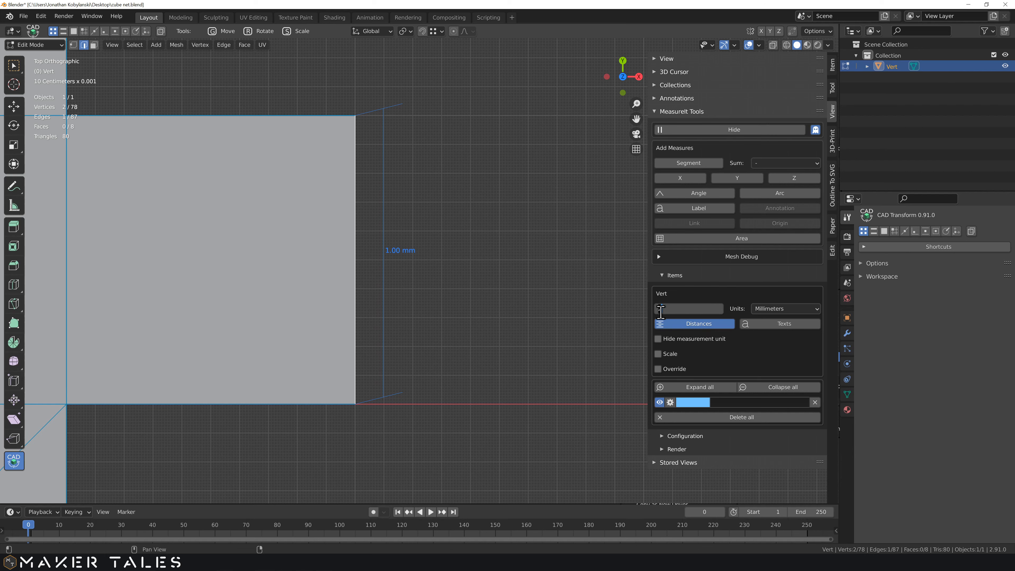
type("4")
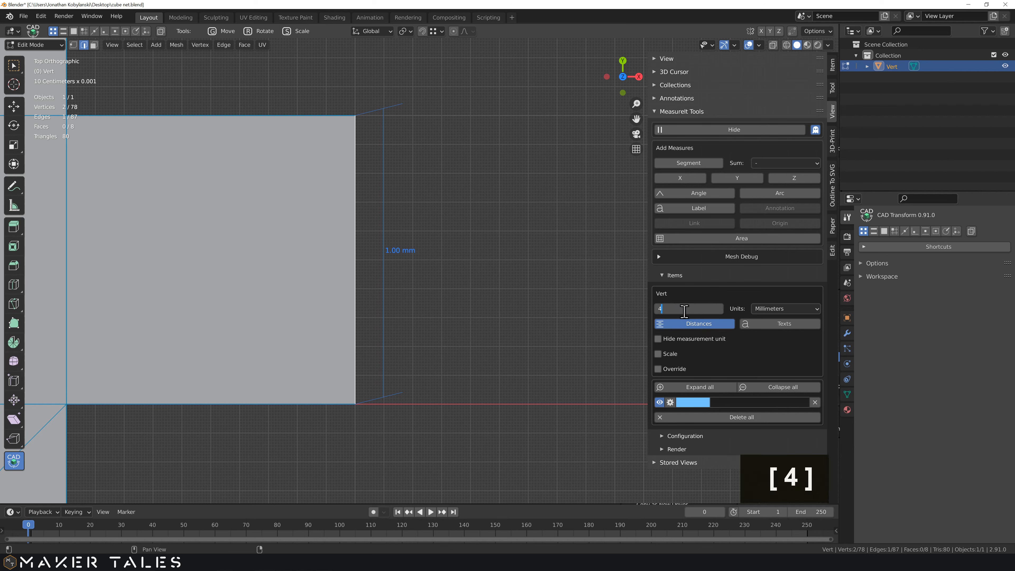
key("Return")
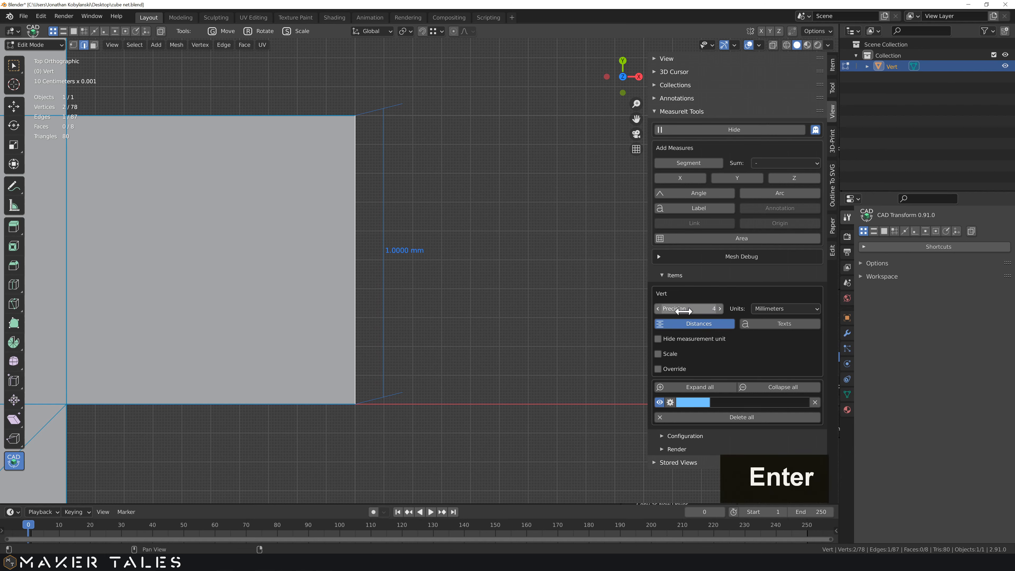
Step: Recolour the outer edge's segment measure green and label it A
left_click(694, 406)
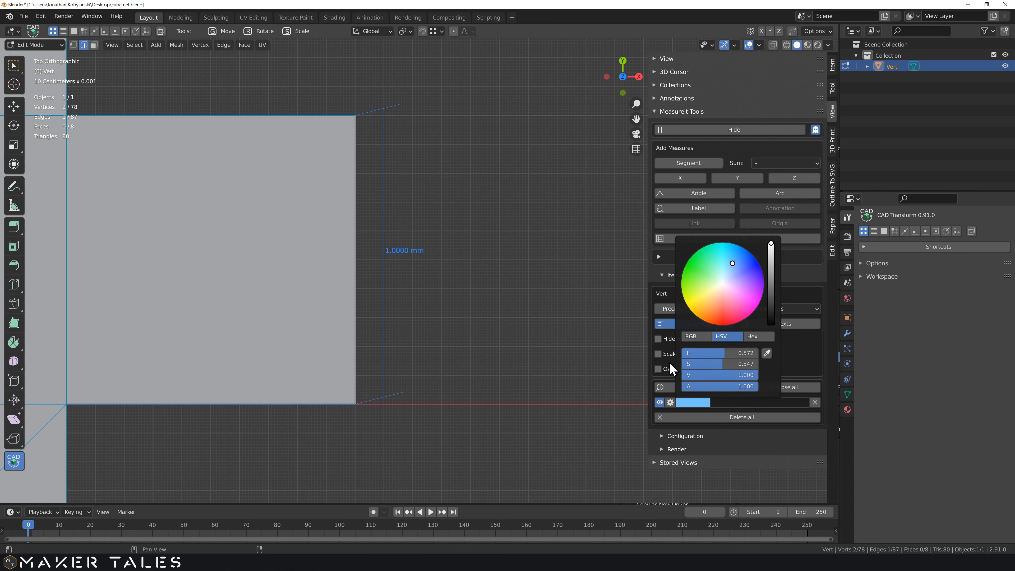
left_click(686, 407)
left_click(691, 268)
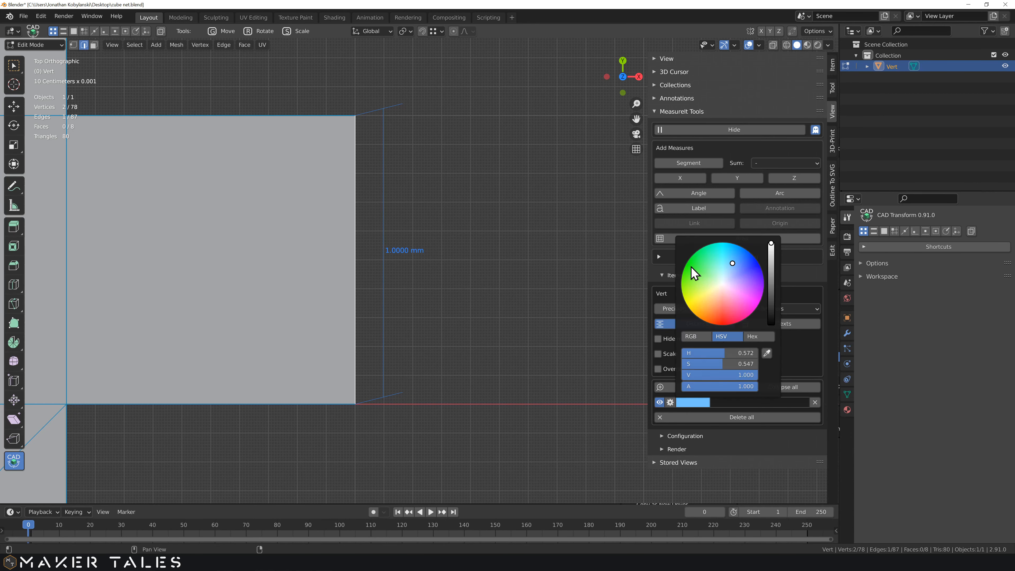
left_click(725, 402)
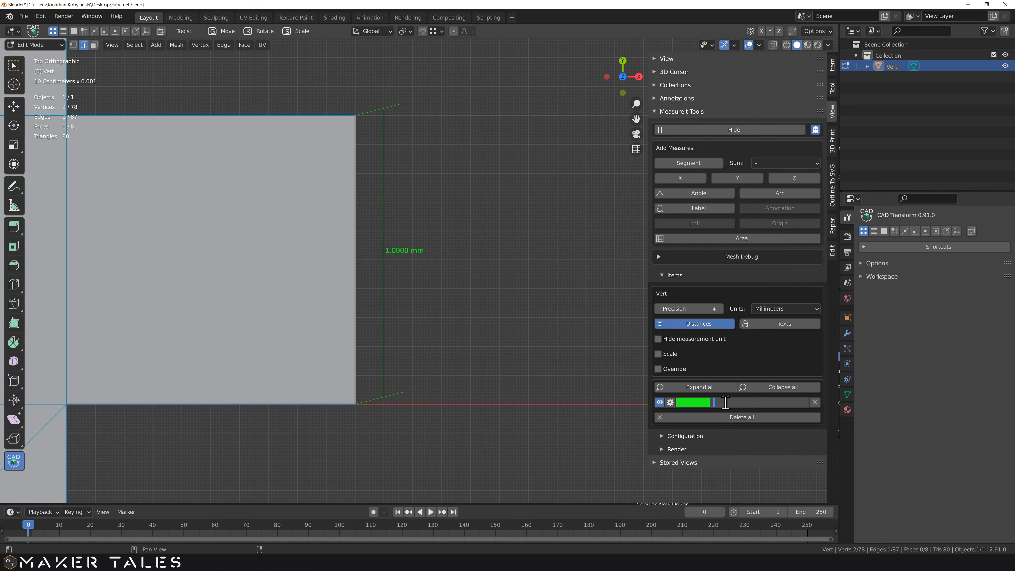
type("A")
left_click(736, 361)
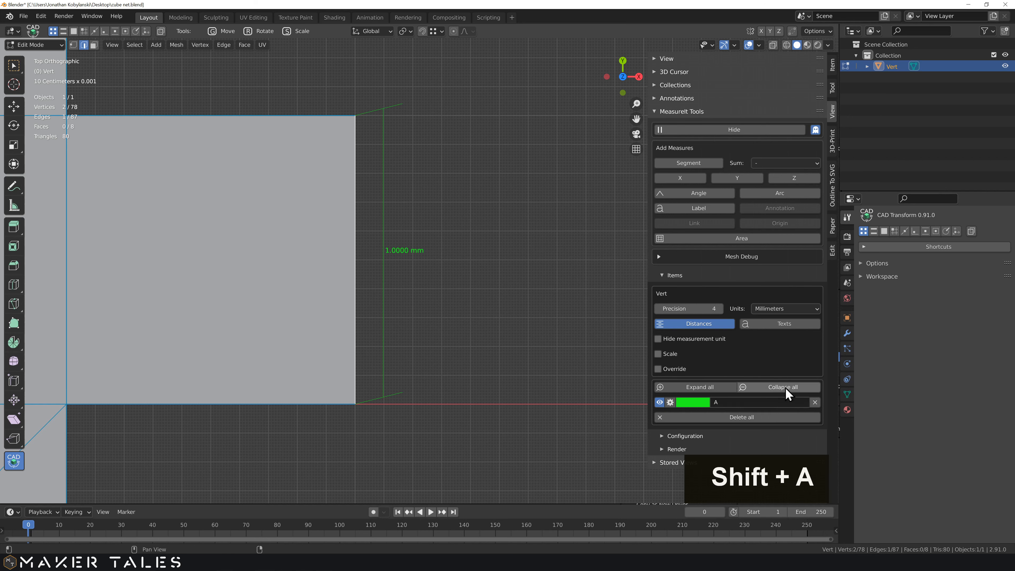
Step: Delete the segment measure and configure MeasureIt's default text as green with size 20
left_click(815, 402)
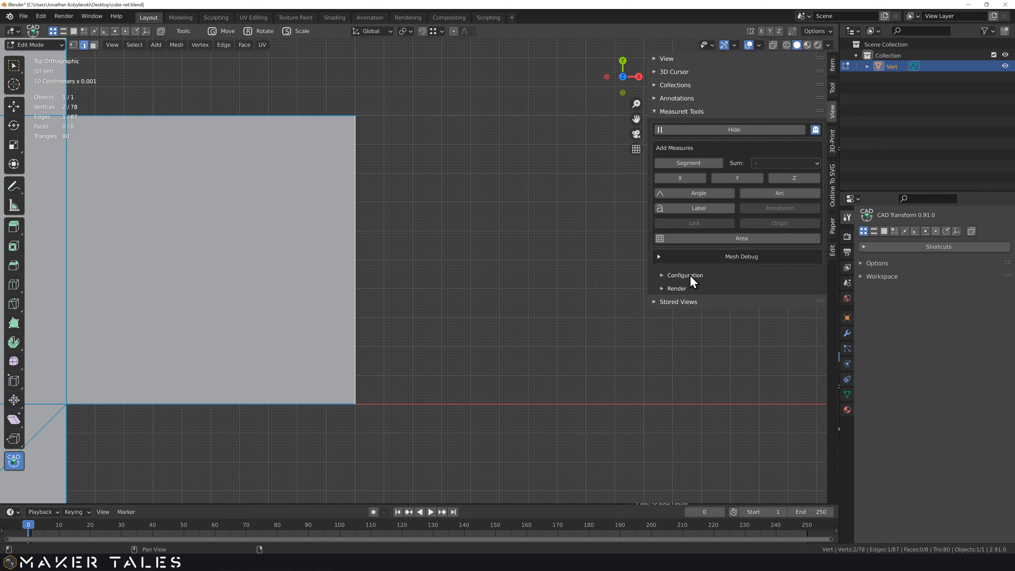
left_click(662, 275)
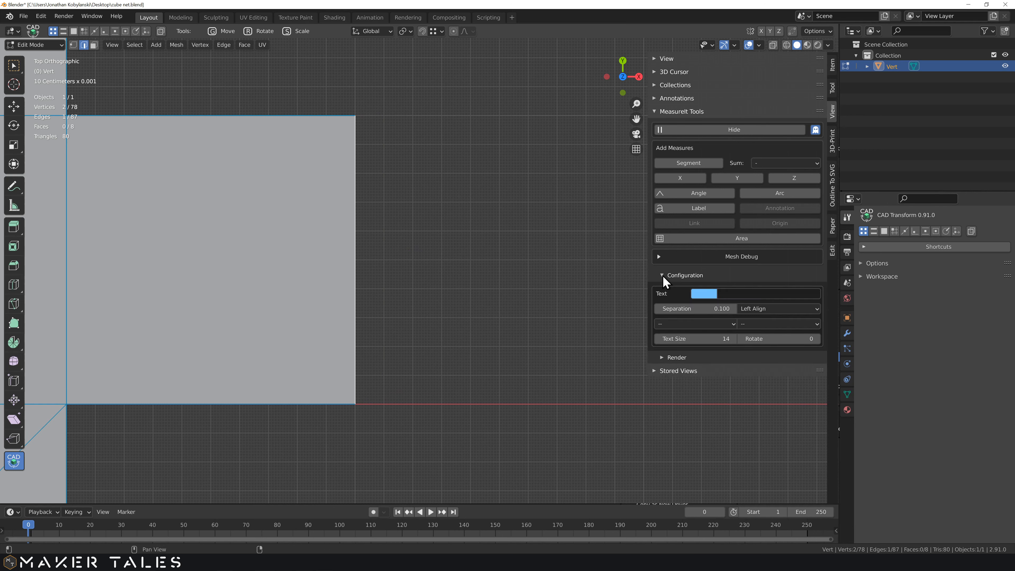
left_click(704, 294)
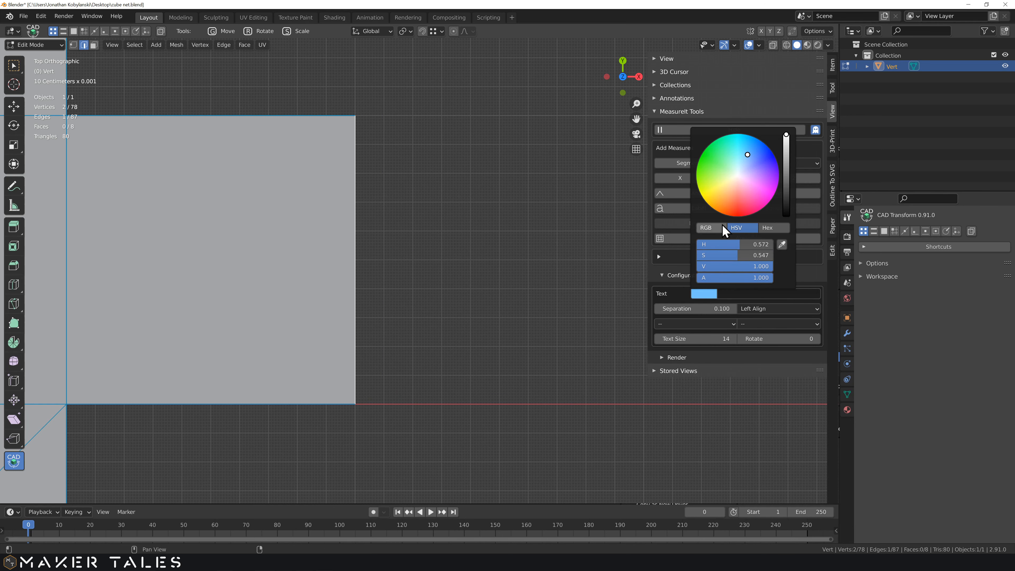
left_click_drag(724, 244, 712, 244)
left_click_drag(702, 155, 704, 152)
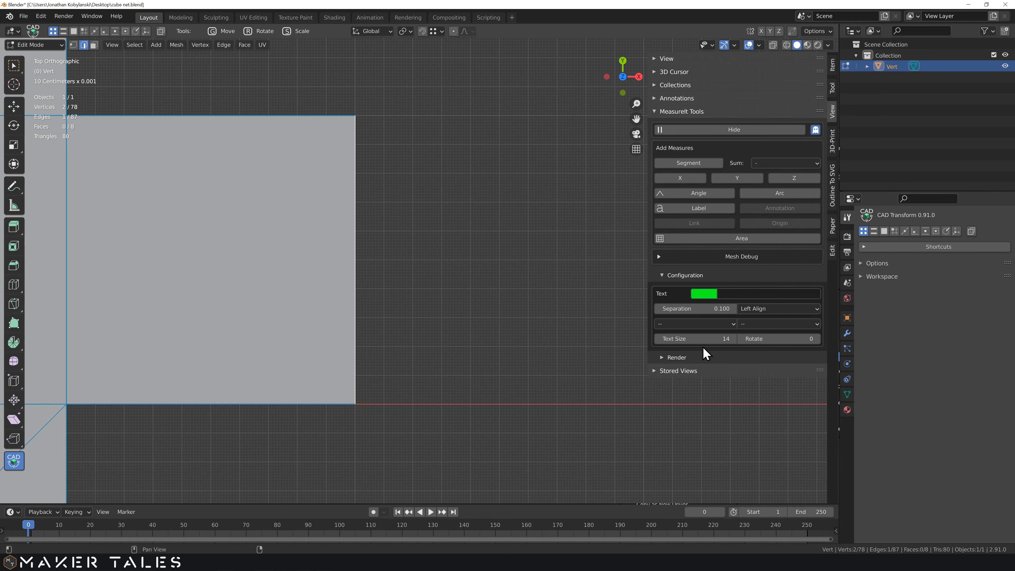
left_click(686, 338)
type("20")
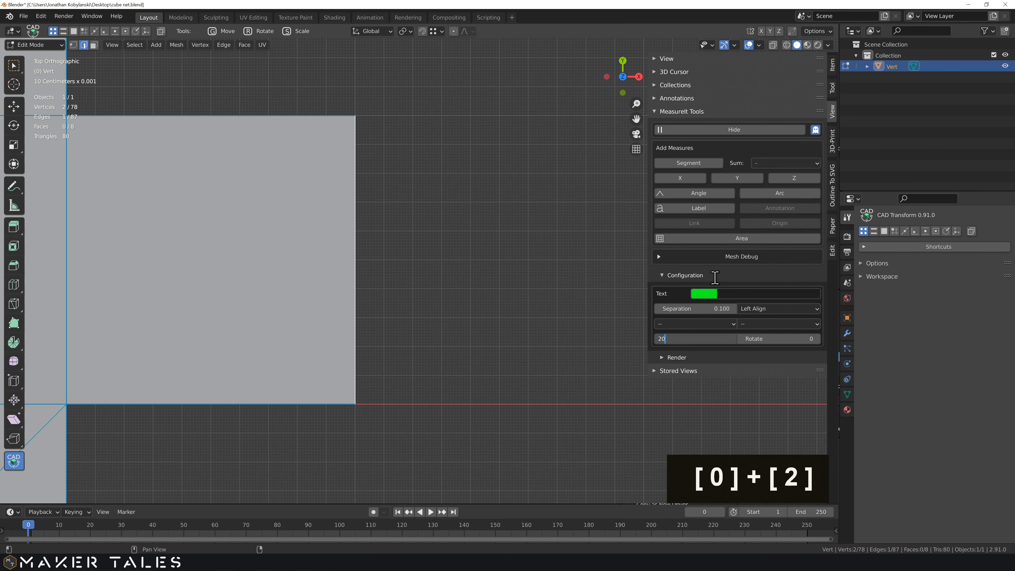
key("Return")
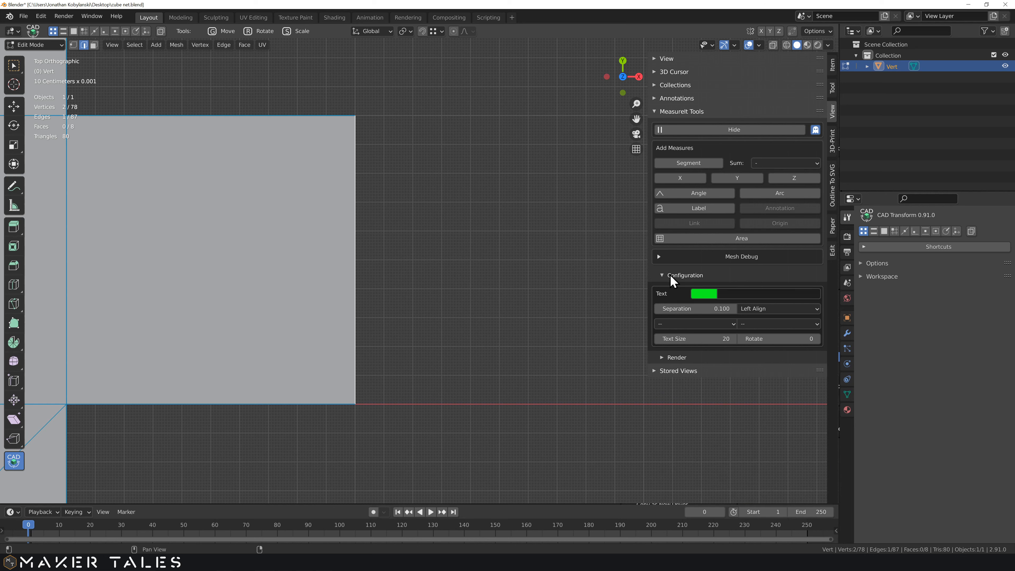
left_click(677, 275)
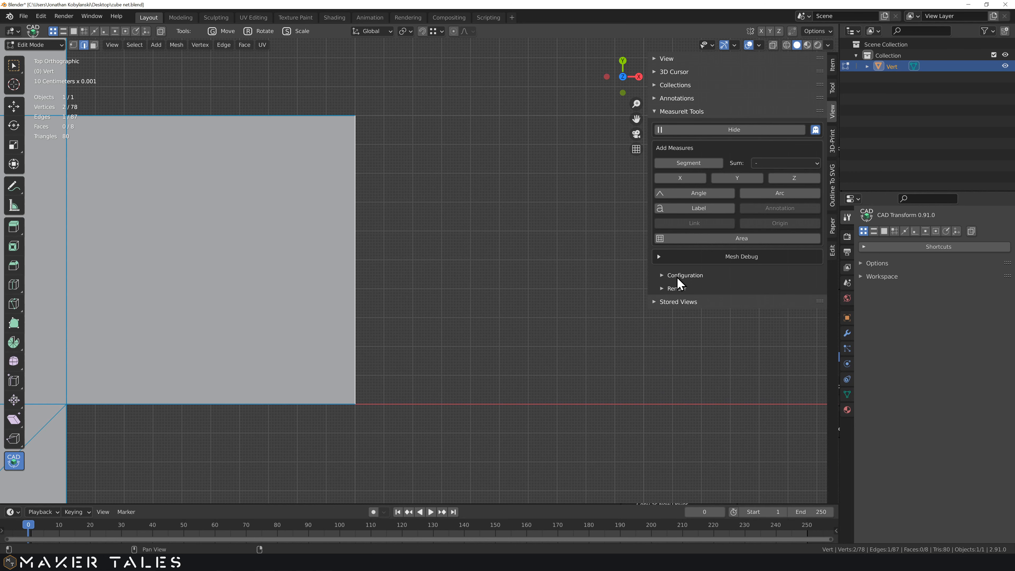
Step: Add a new segment measure to the right square's outer edge and inspect it in perspective
left_click(685, 162)
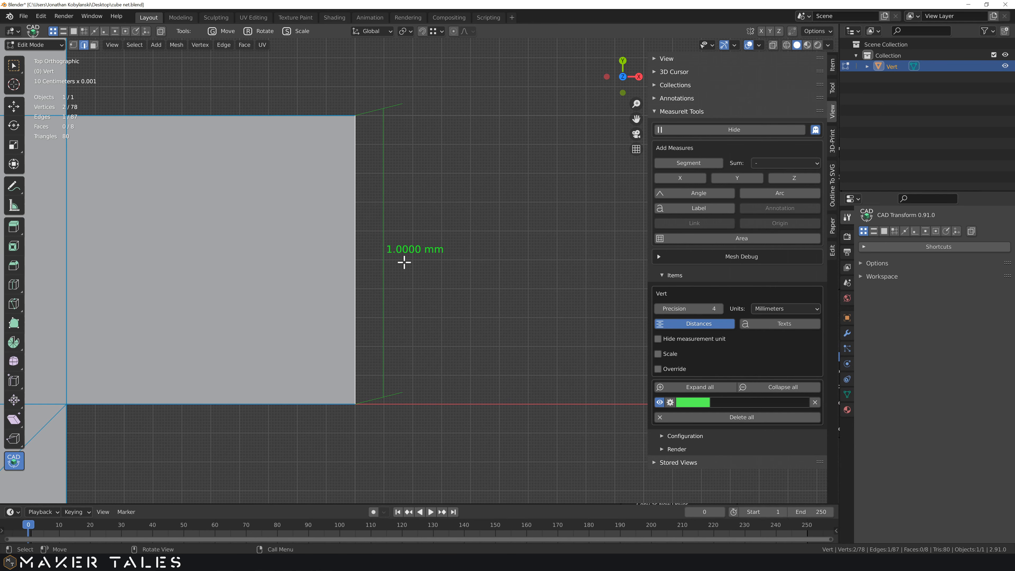
scroll(405, 261, "up", 1)
middle_click_drag(396, 267, 415, 243, "shift")
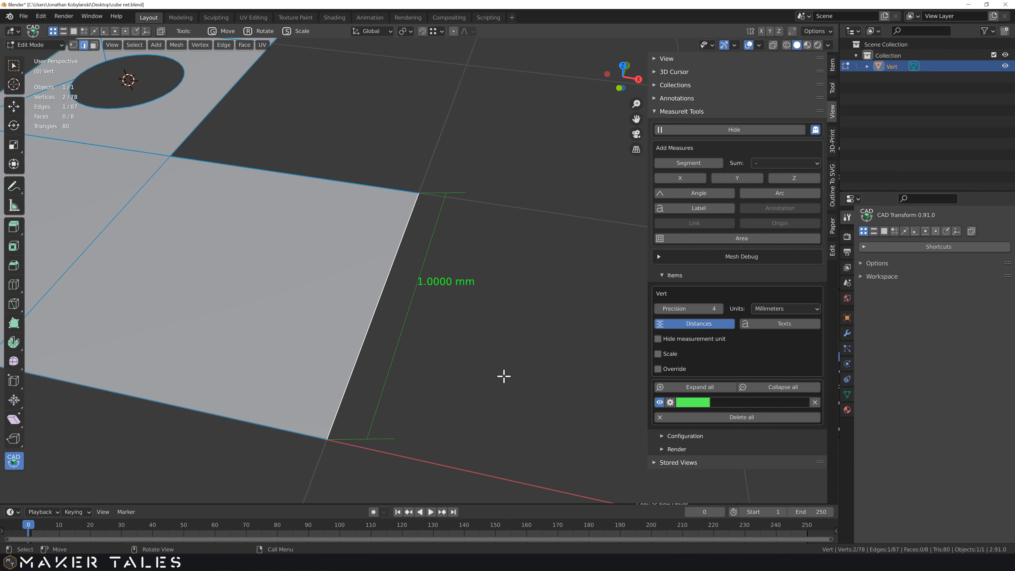
middle_click_drag(503, 373, 521, 374)
scroll(449, 387, "down", 1)
scroll(448, 387, "down", 1)
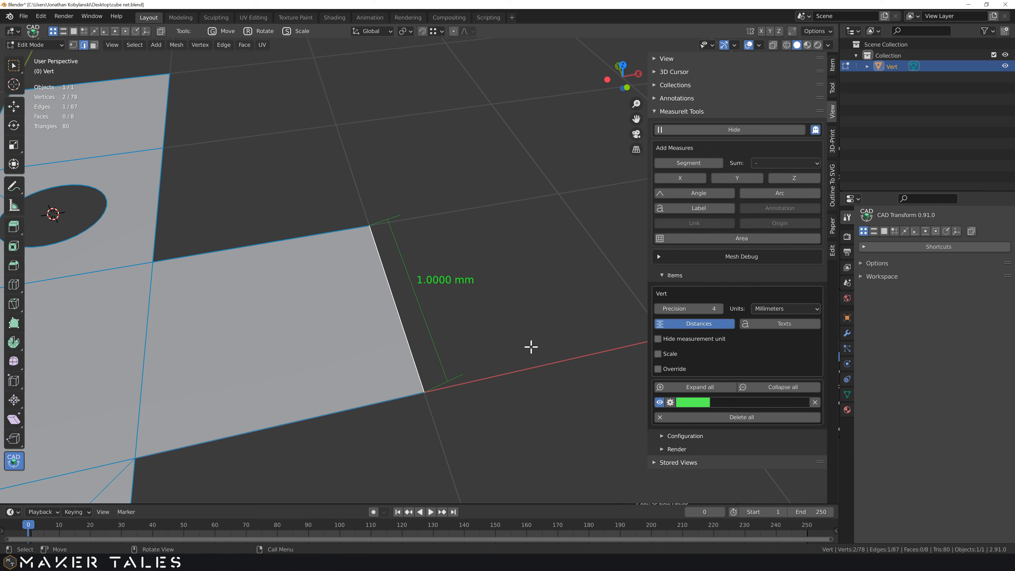
Step: Turn off Automatic position in the outer edge measure's settings
left_click(670, 403)
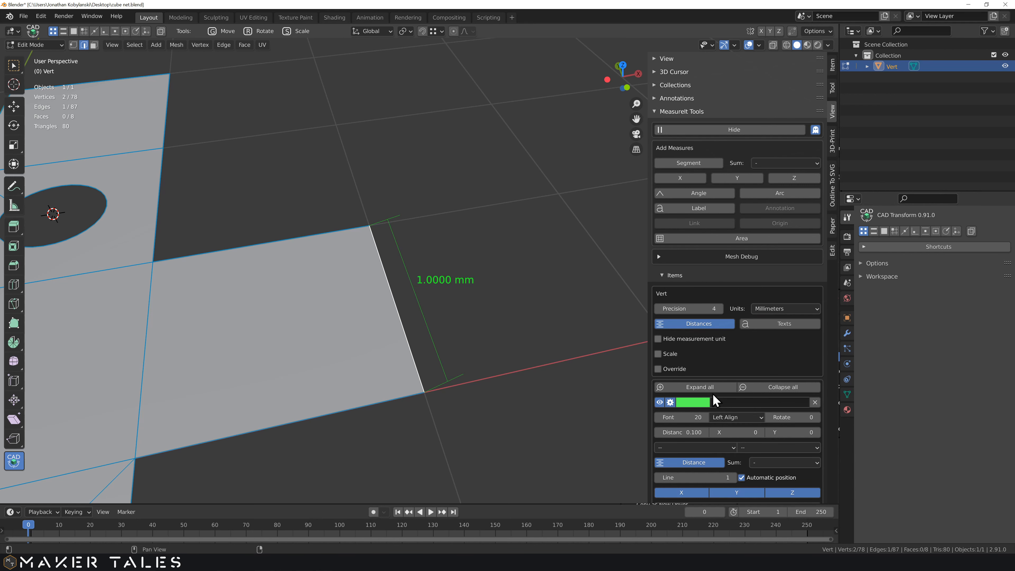
scroll(713, 395, "down", 3)
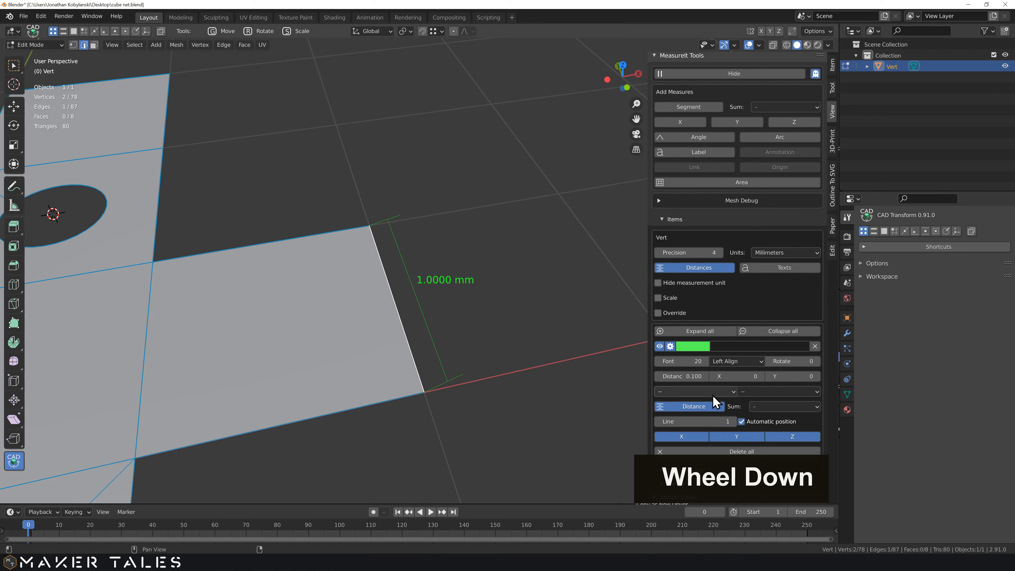
left_click(741, 422)
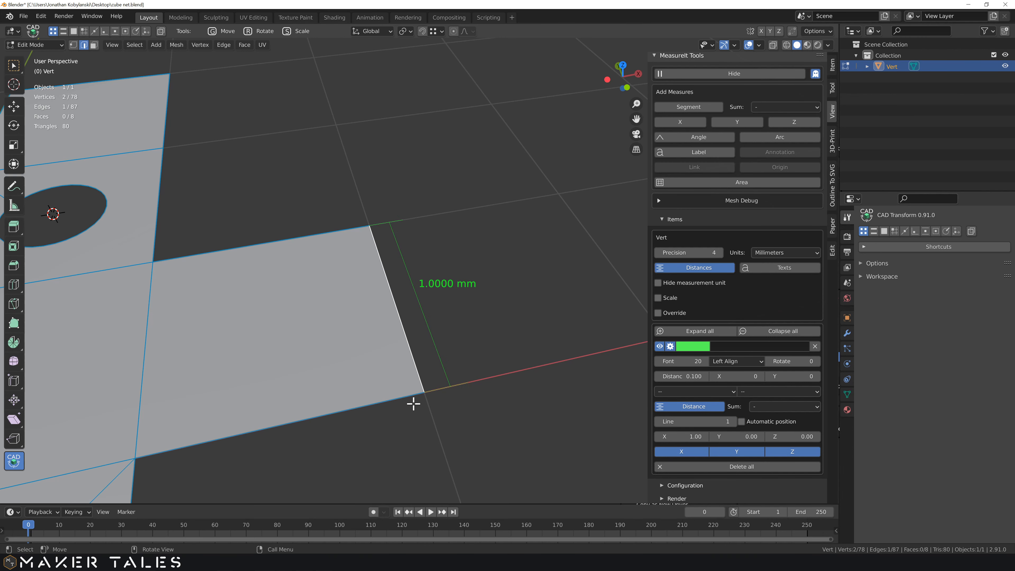
scroll(356, 365, "down", 2)
scroll(355, 365, "up", 3)
scroll(358, 383, "down", 1)
Step: Add a segment measure to the upper edge of the cube net's right square
middle_click_drag(358, 383, 339, 389)
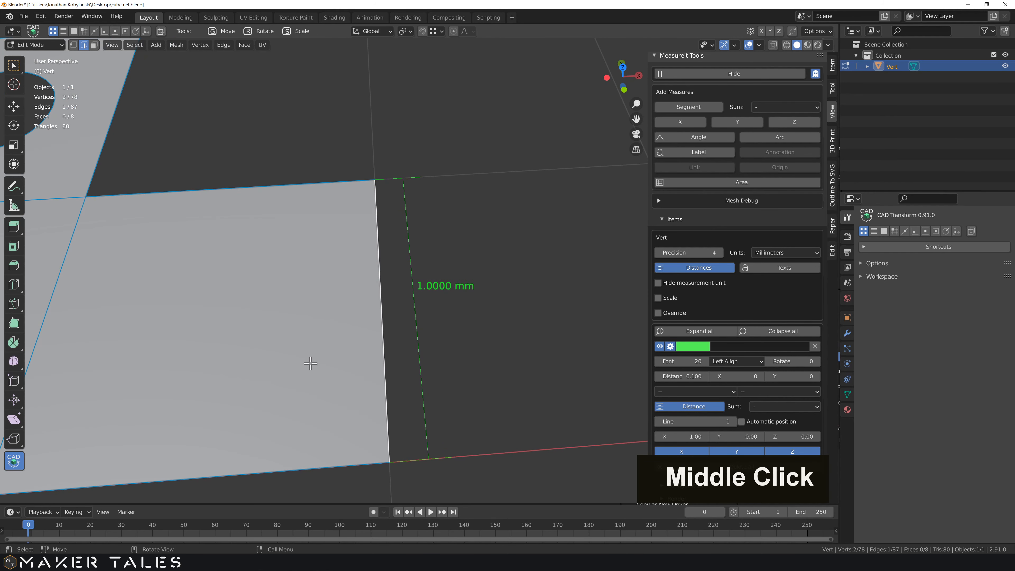
left_click(247, 186)
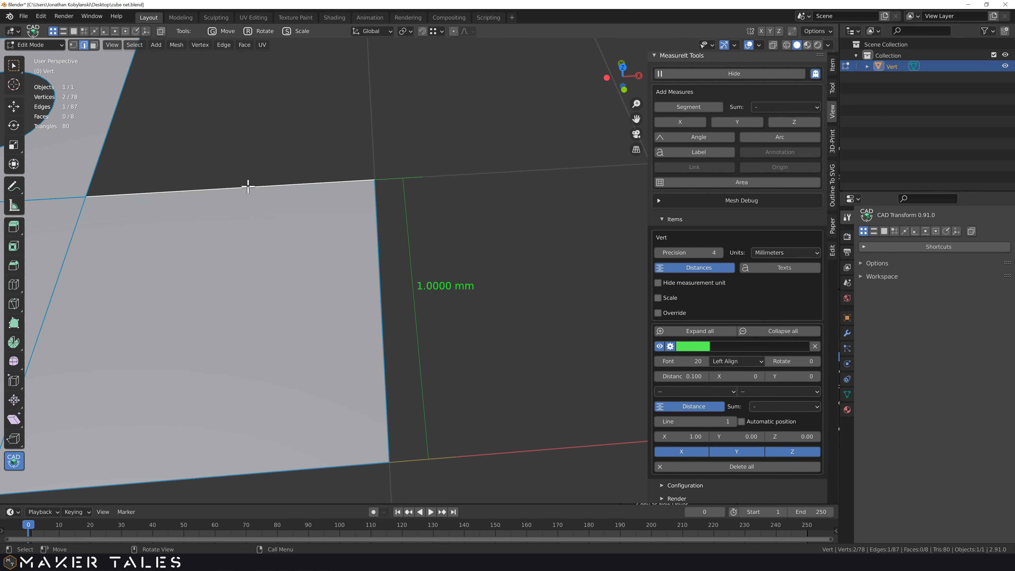
left_click(698, 106)
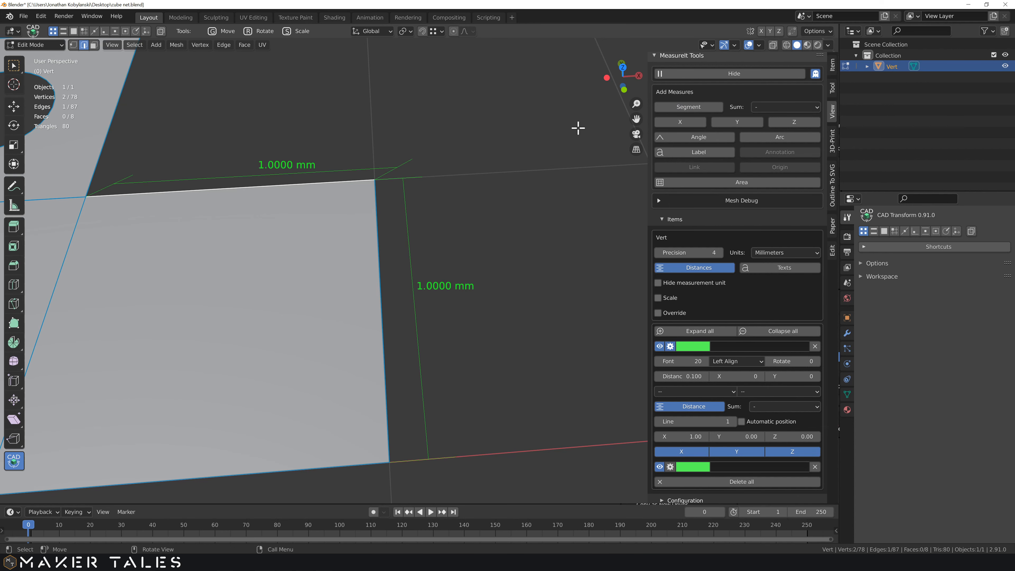
middle_click_drag(217, 177, 371, 308)
middle_click_drag(456, 255, 457, 227)
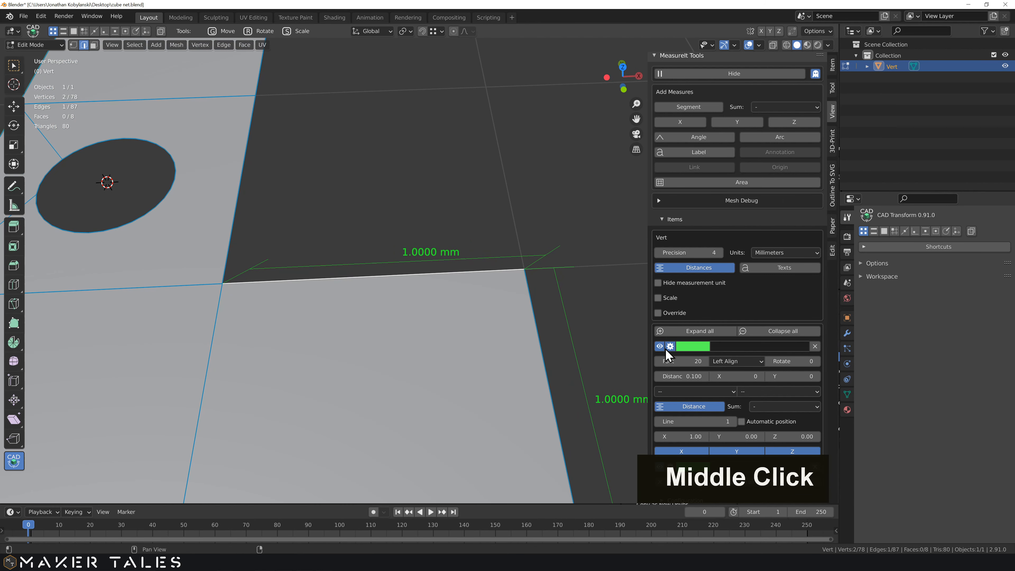
Step: Label the outer edge's segment measure A and collapse its settings
left_click(725, 344)
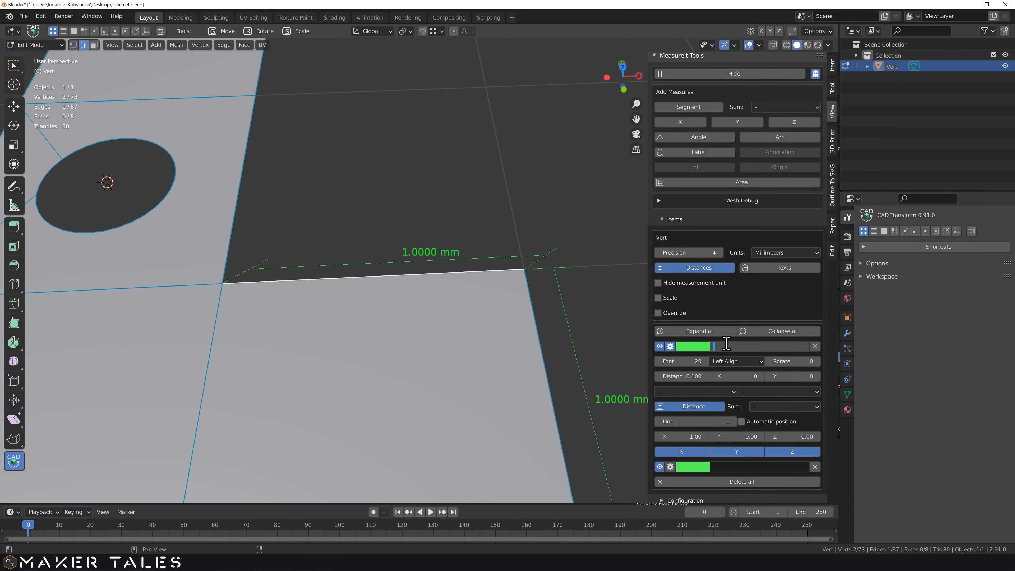
type("A")
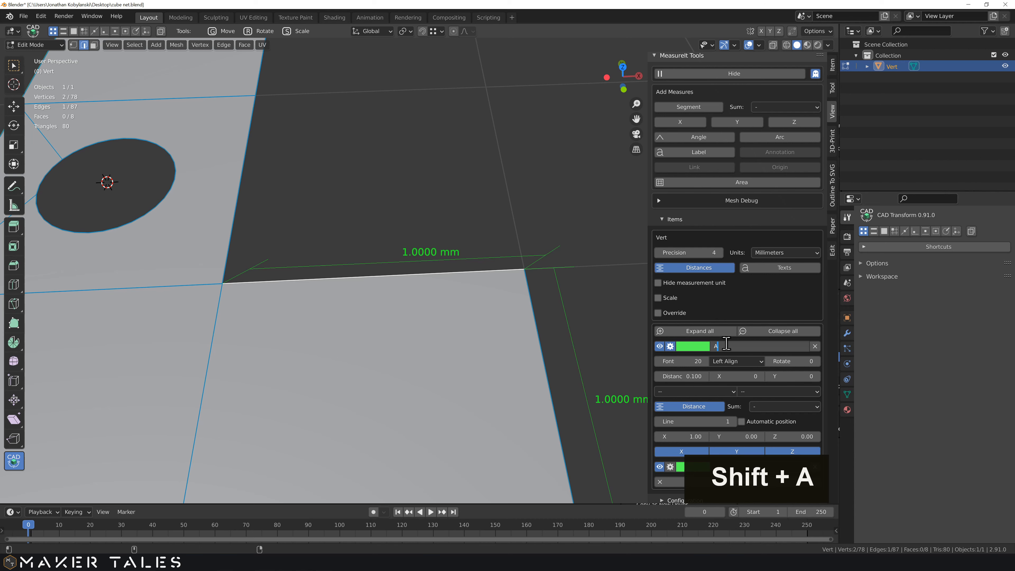
left_click(670, 346)
left_click(671, 346)
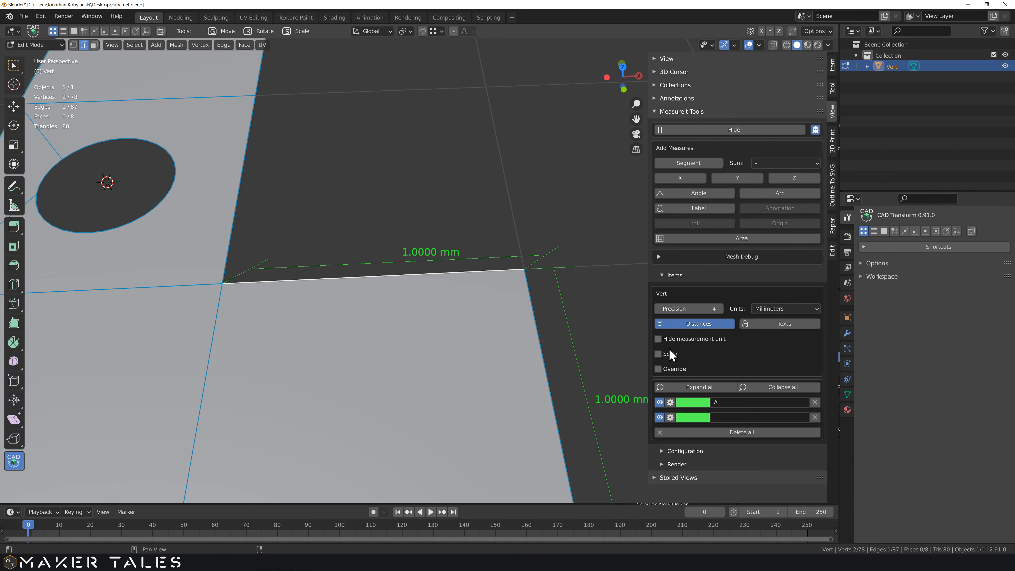
Step: Expand the upper edge measure's settings and label it B
left_click(671, 418)
scroll(695, 368, "down", 3)
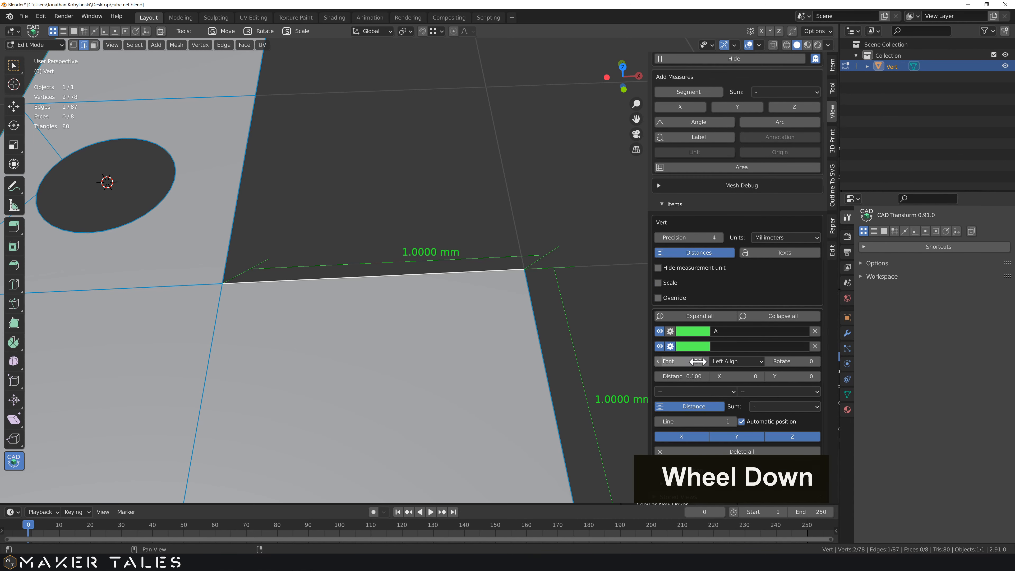
left_click(715, 346)
type("B")
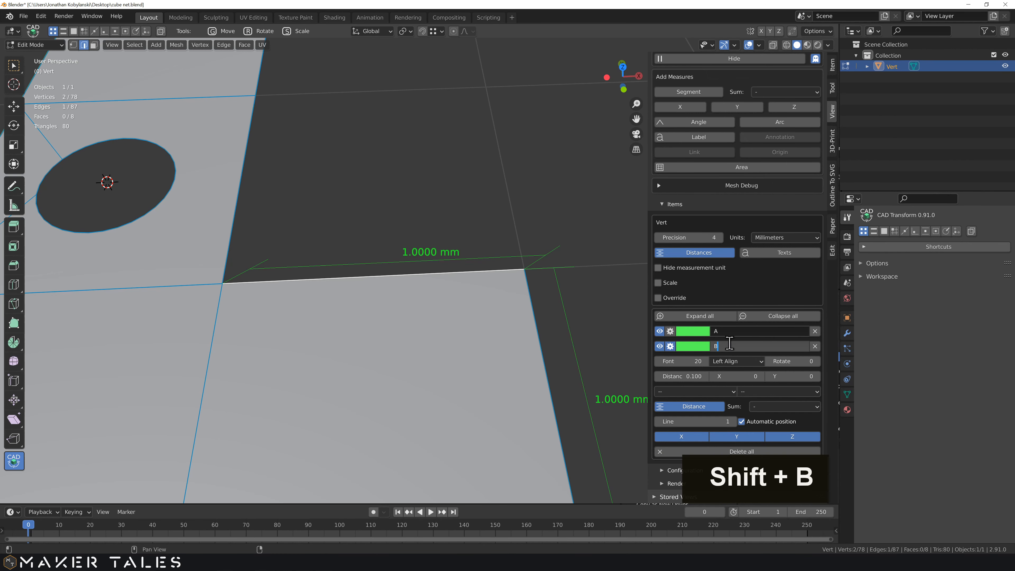
Step: Turn off Automatic position for measure B and set its X direction to 0
left_click(742, 422)
left_click(742, 424)
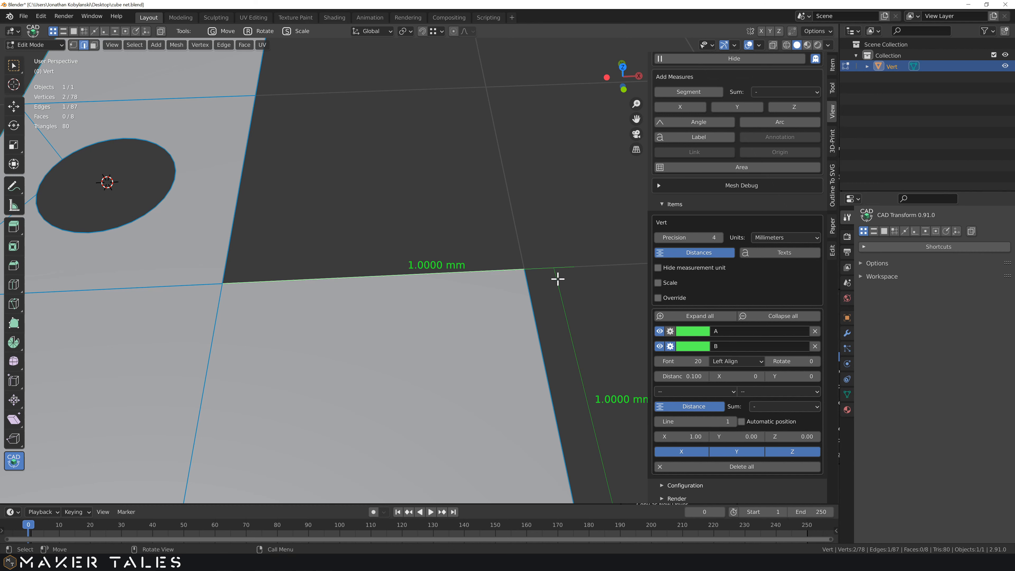
left_click(686, 435)
type("0")
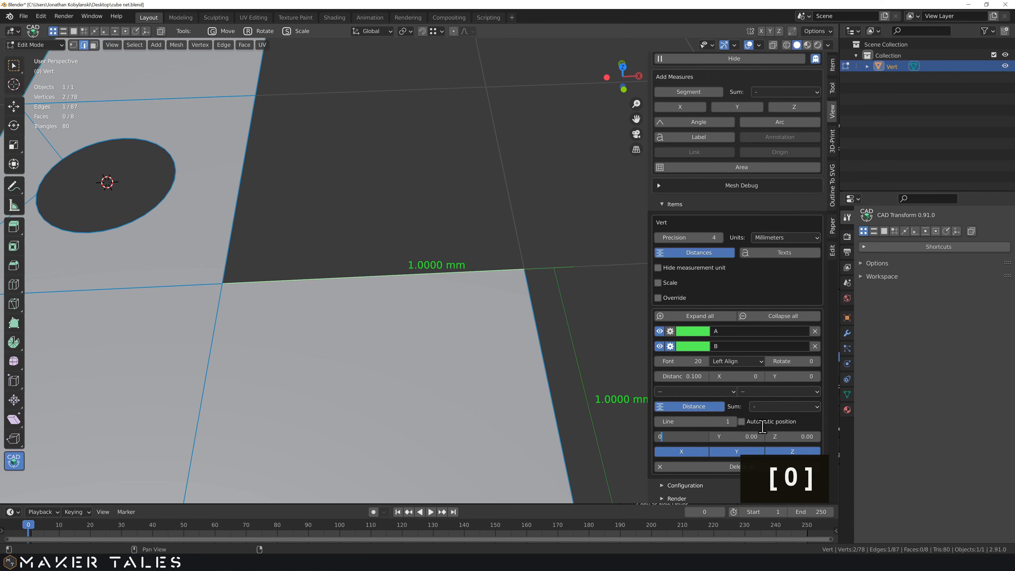
key("Return")
Step: Try measure B's Y direction at -1.00, then settle on 1.00 so the dimension sits outside the square
scroll(479, 283, "down", 10)
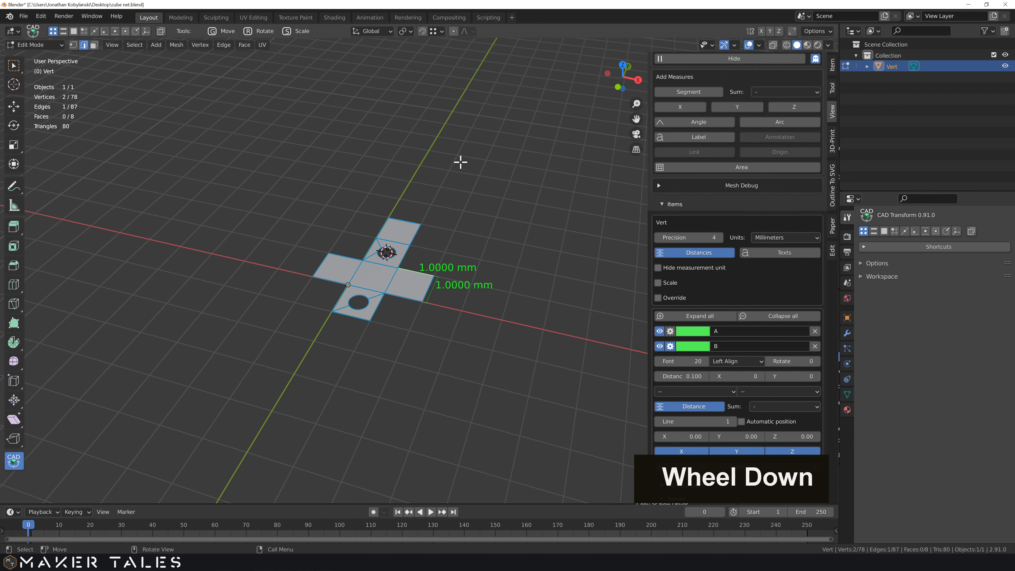
scroll(430, 277, "up", 8)
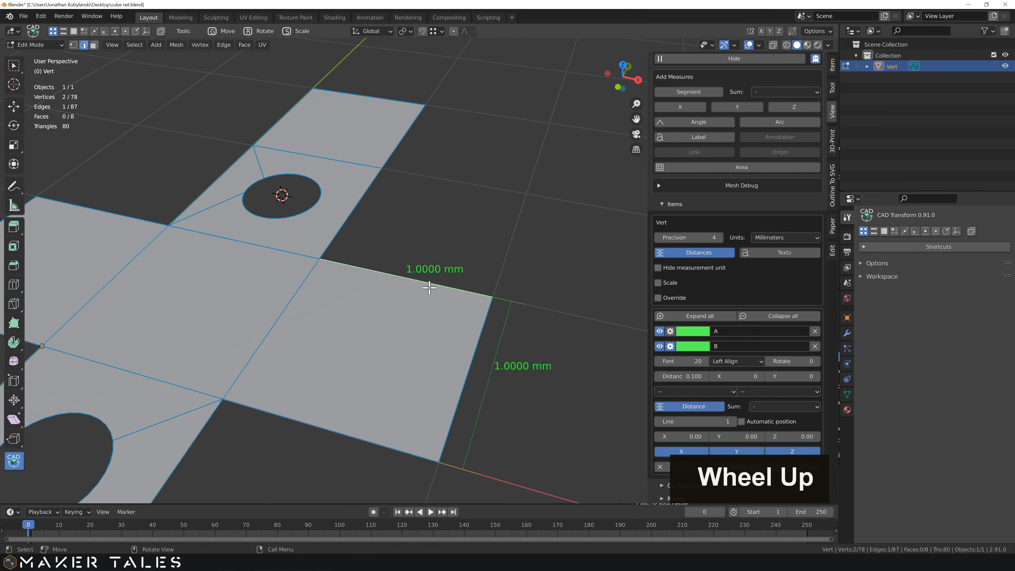
scroll(430, 288, "up", 1)
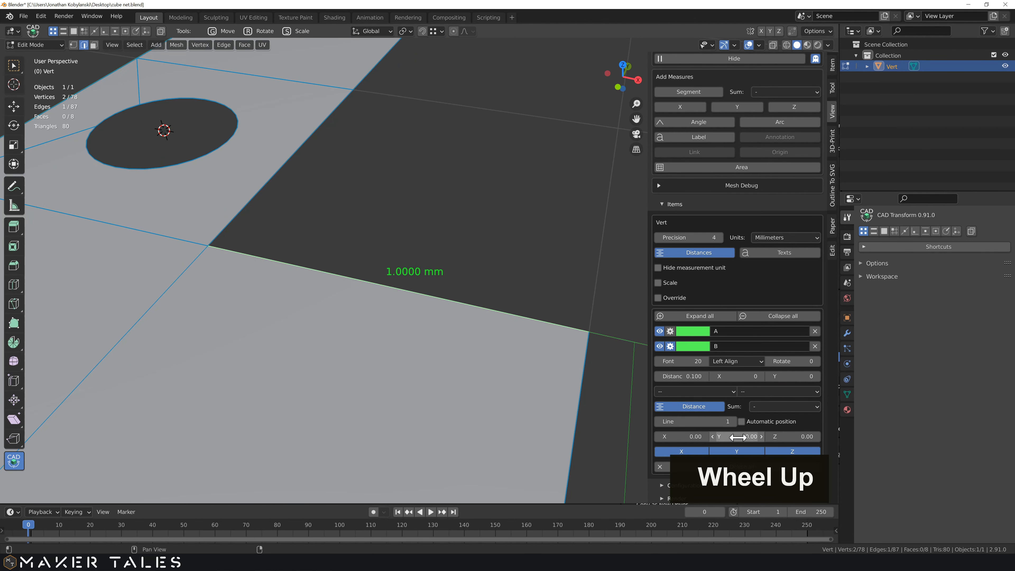
left_click_drag(737, 437, 816, 437)
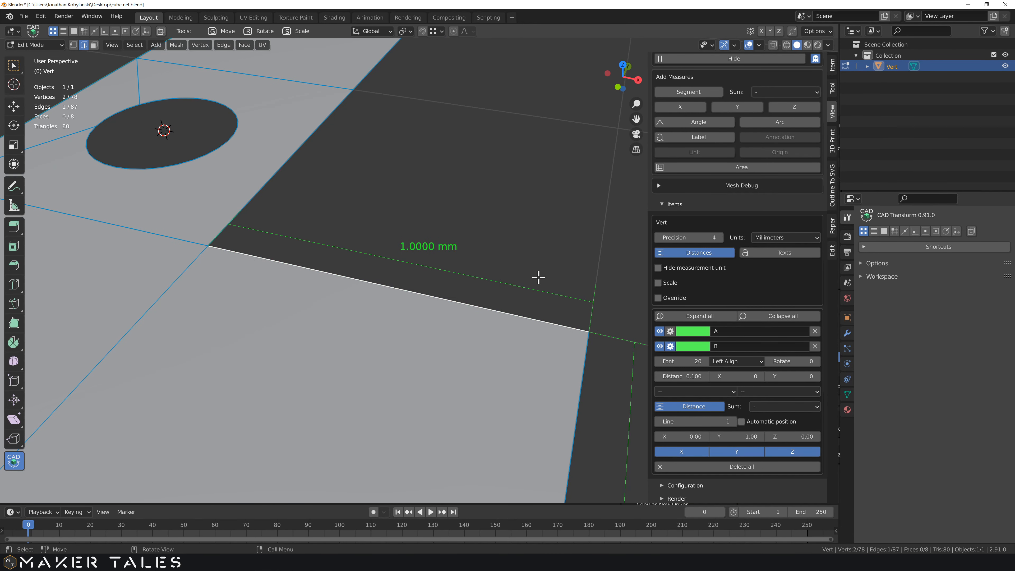
scroll(538, 278, "down", 1)
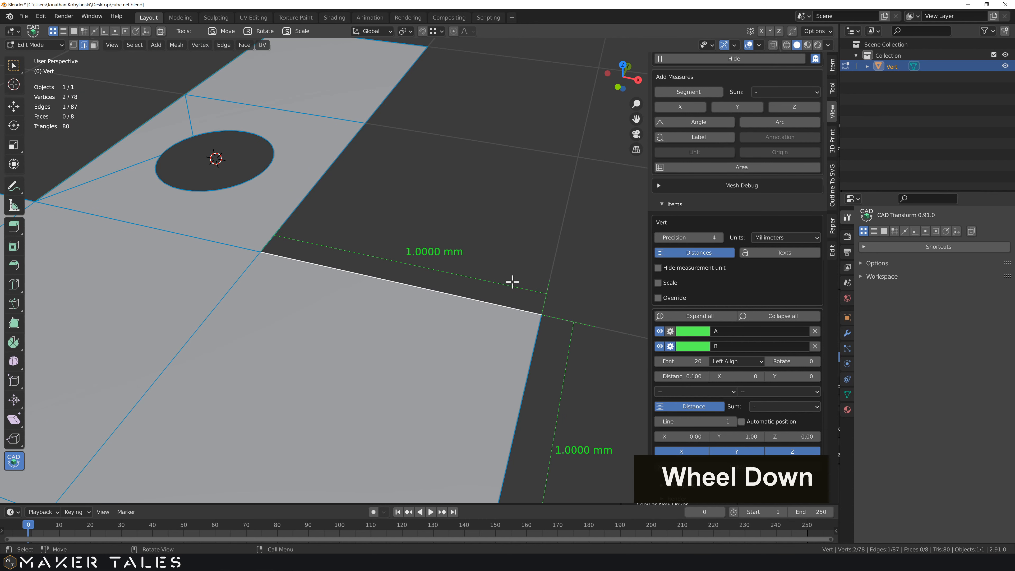
left_click_drag(734, 436, 655, 436)
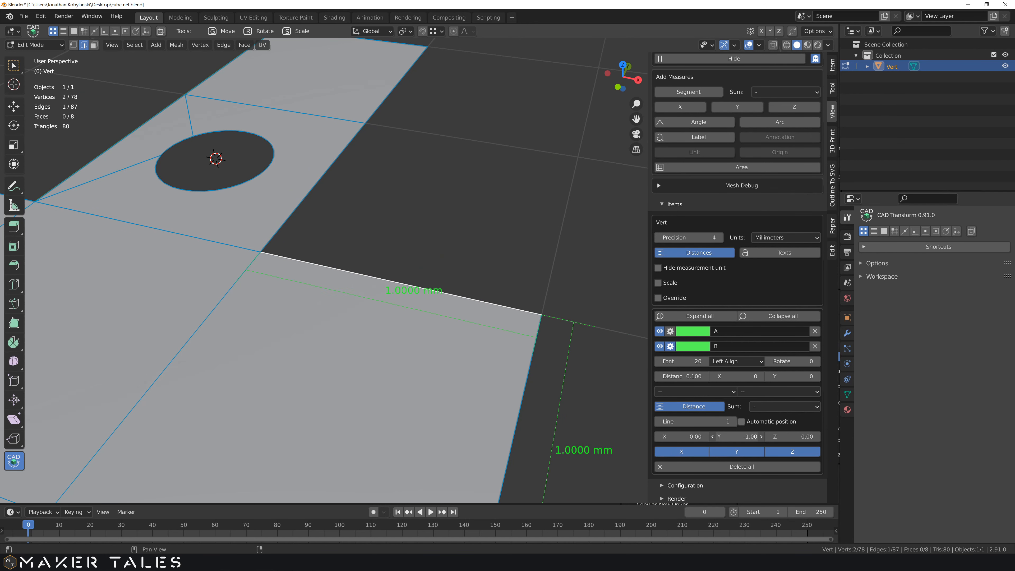
left_click_drag(737, 436, 759, 436)
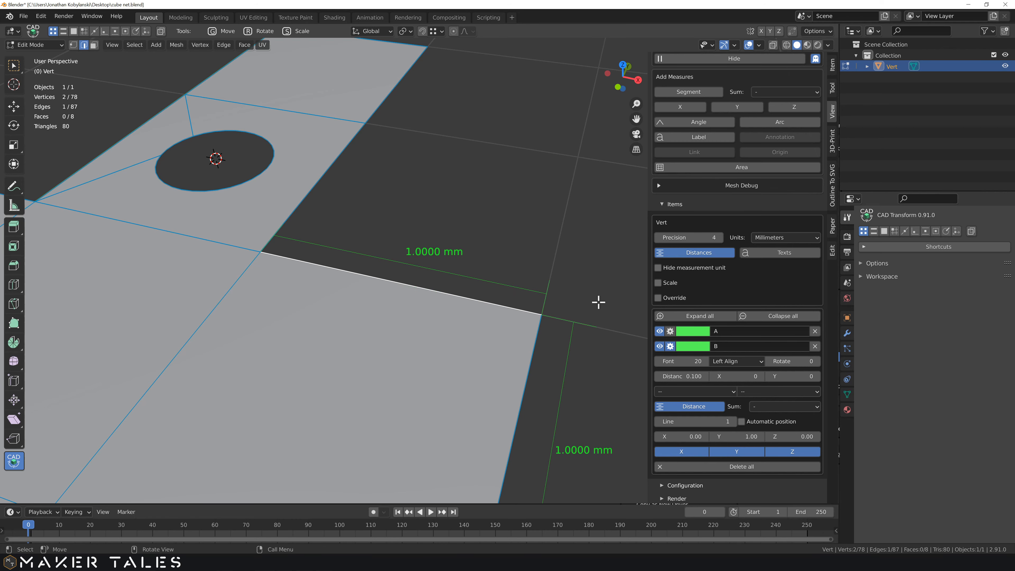
Step: Move the right square's outer edge inward along the X axis, reducing the square's width to about 0.82 mm
middle_click_drag(553, 283, 570, 174)
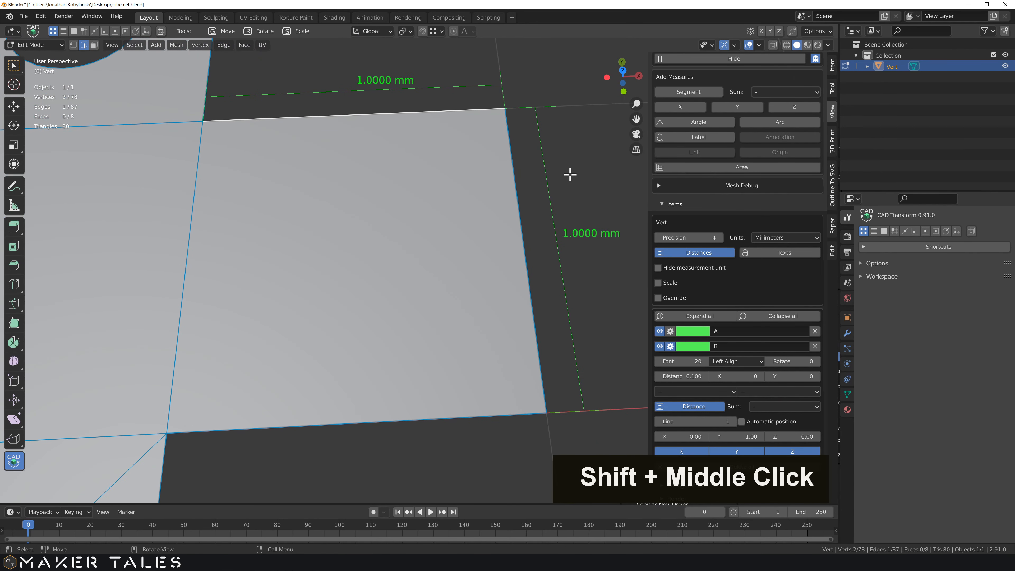
left_click(518, 205)
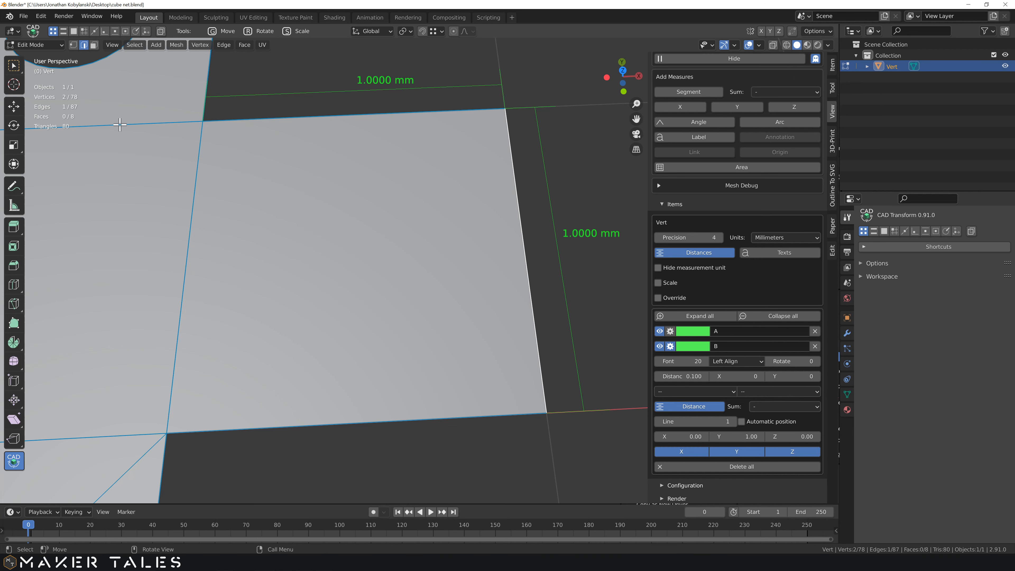
key("w")
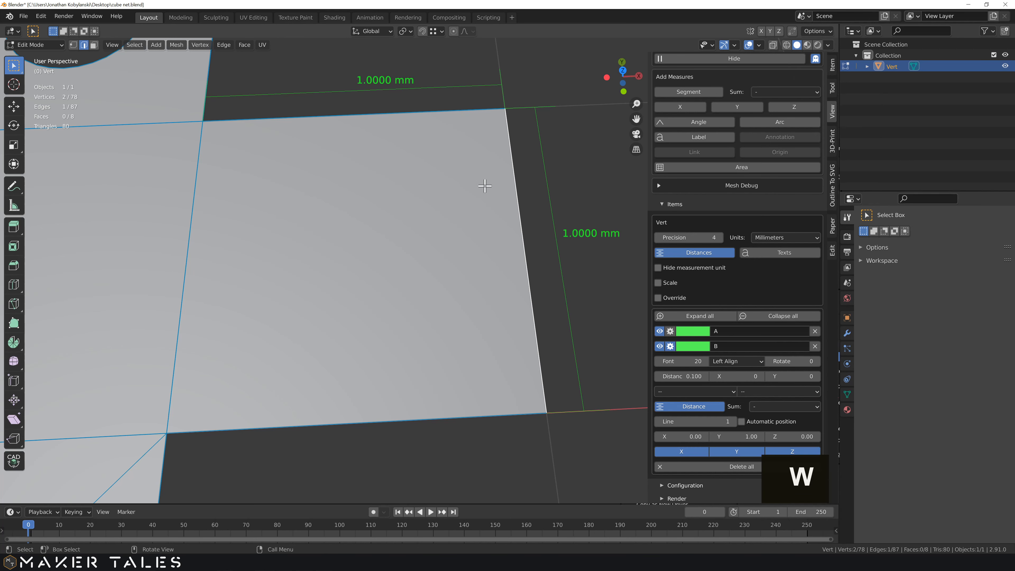
key("g")
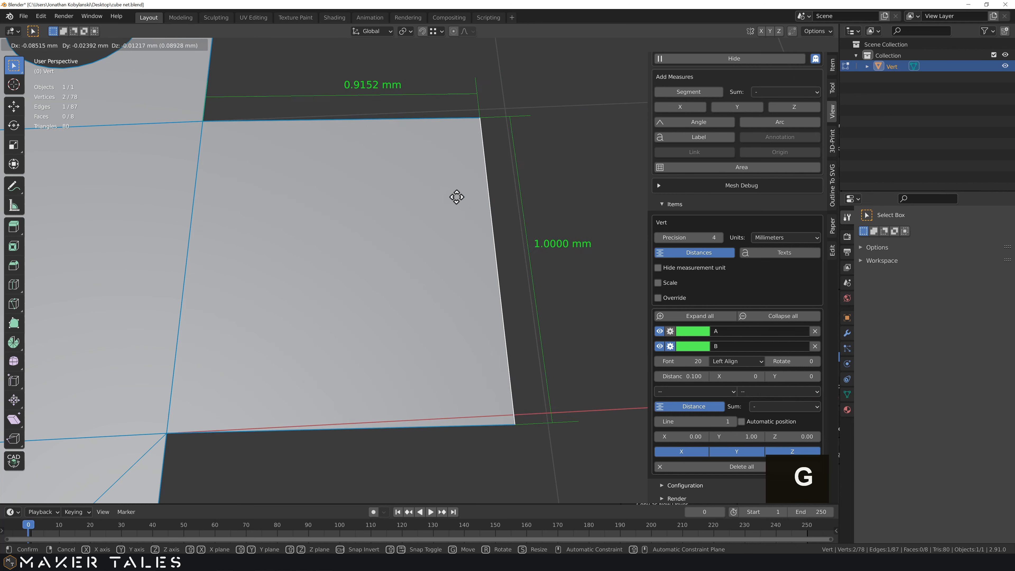
key("x")
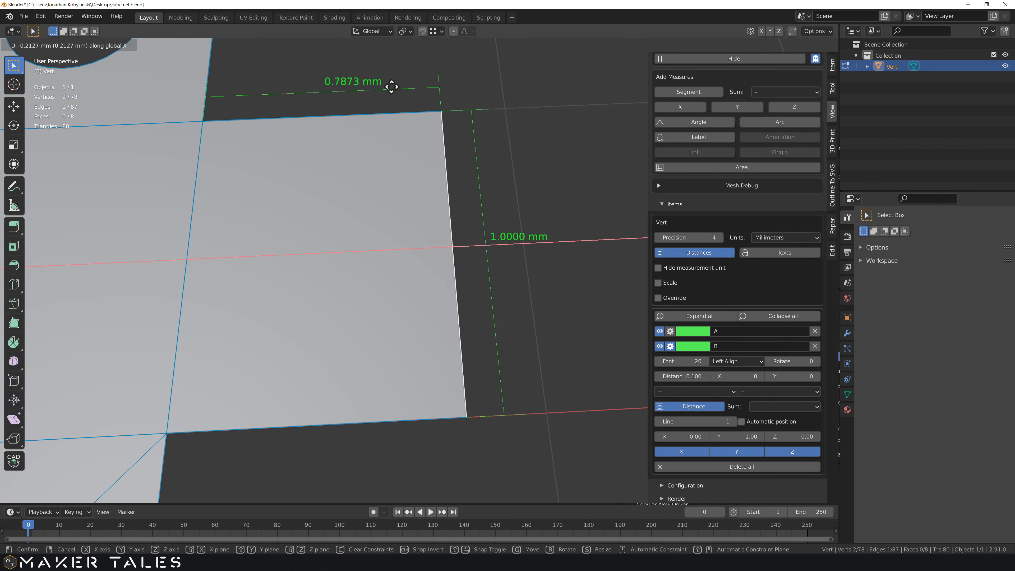
left_click(421, 104)
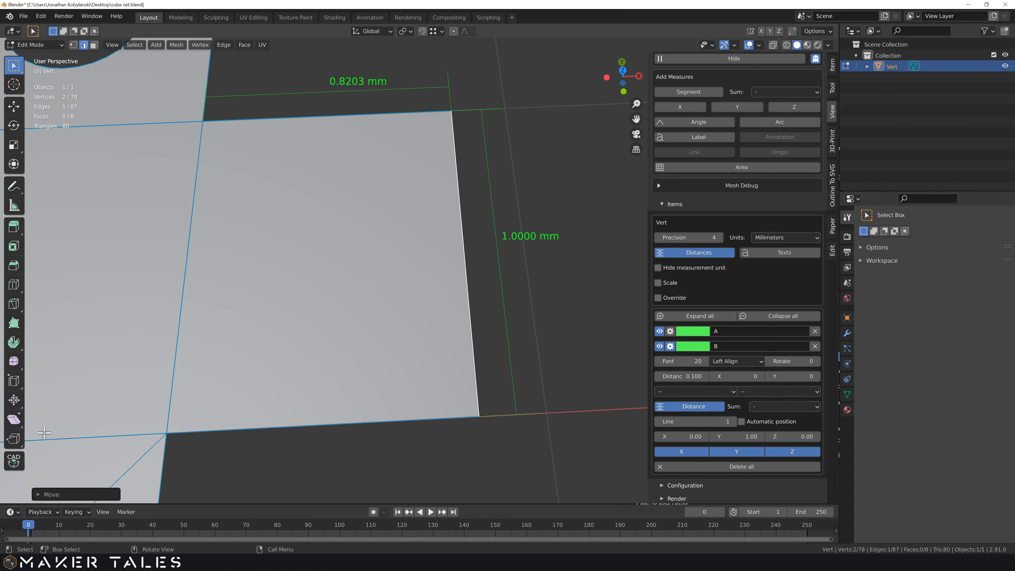
Step: Scale the outer edge's position with CAD Transform from the upper edge's inner corner, making the upper edge 1 mm long
left_click(14, 462)
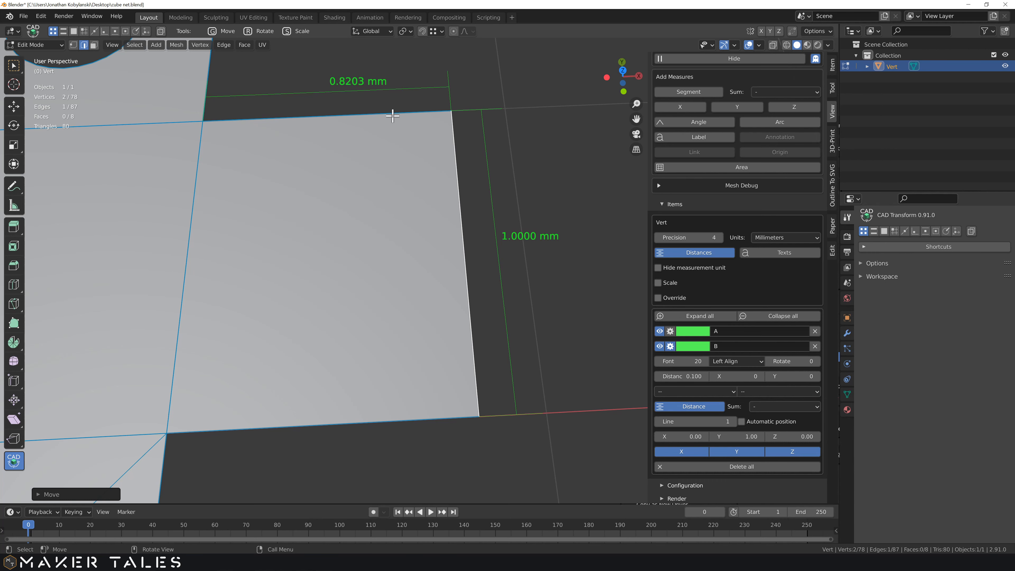
key("s")
left_click(202, 120)
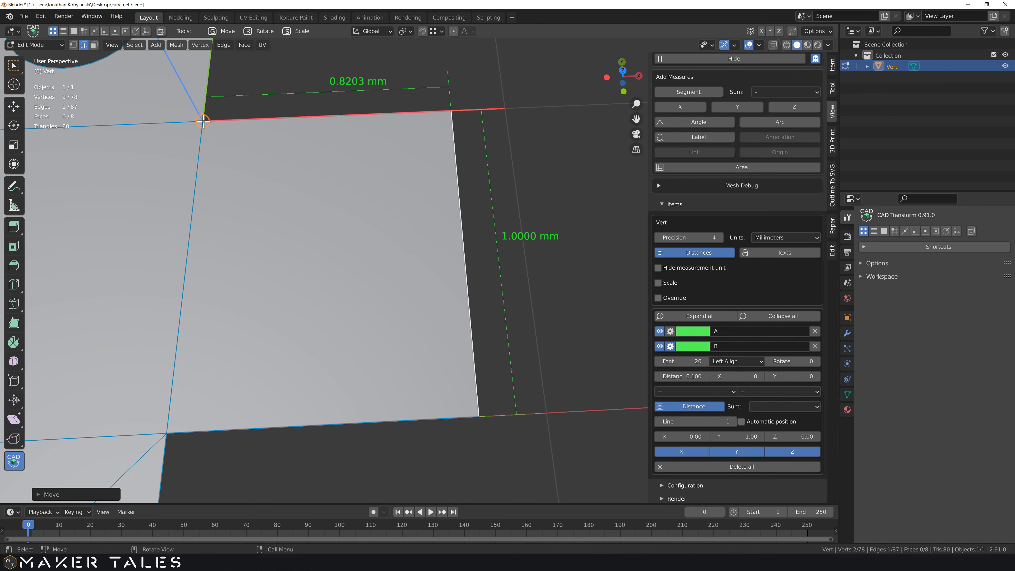
left_click(450, 110)
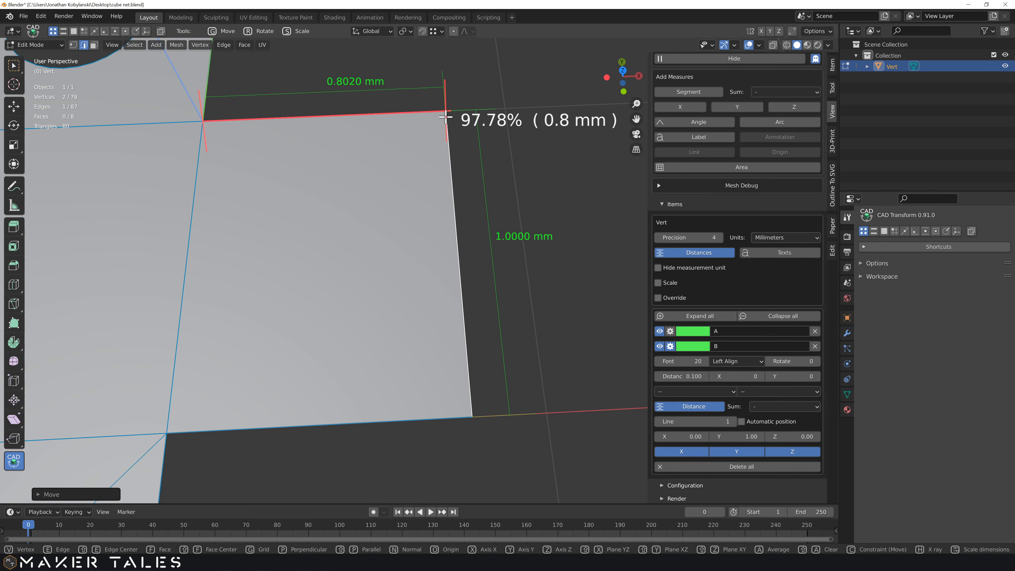
key("1")
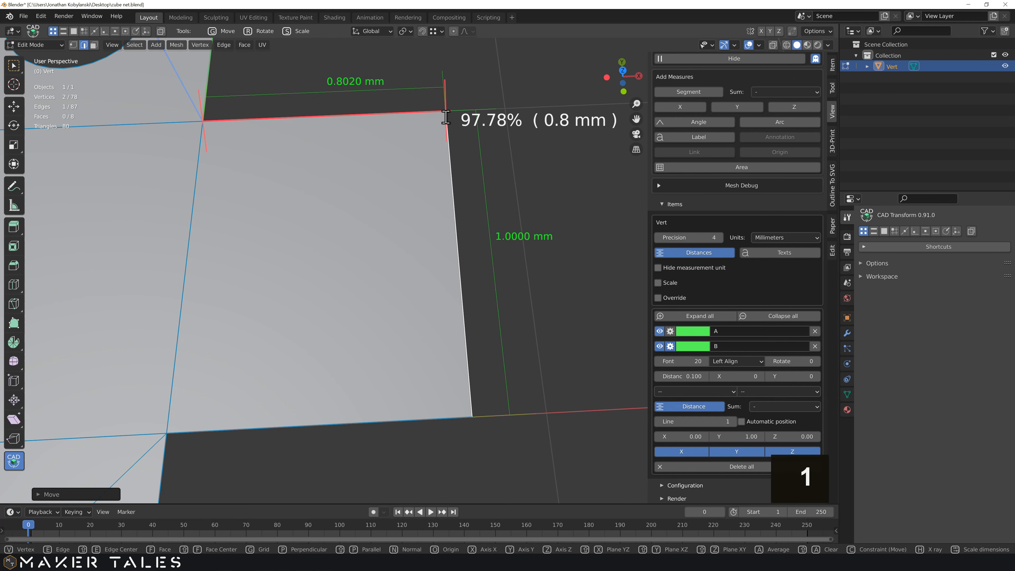
type("mm")
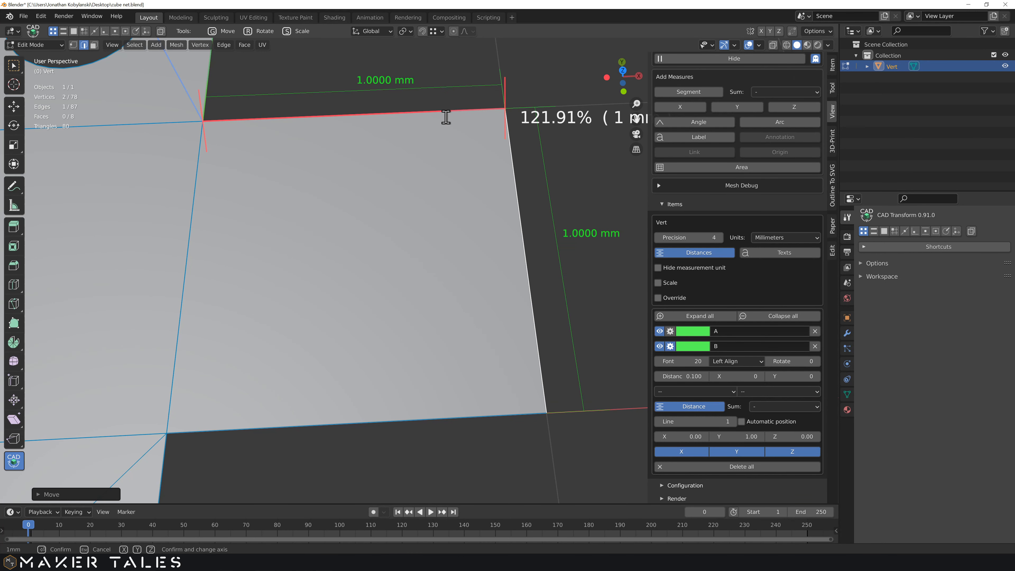
key("Return")
Step: Add an angle measure at the right square's upper outer corner, using the three vertices along its upper and outer edges
scroll(445, 128, "down", 1)
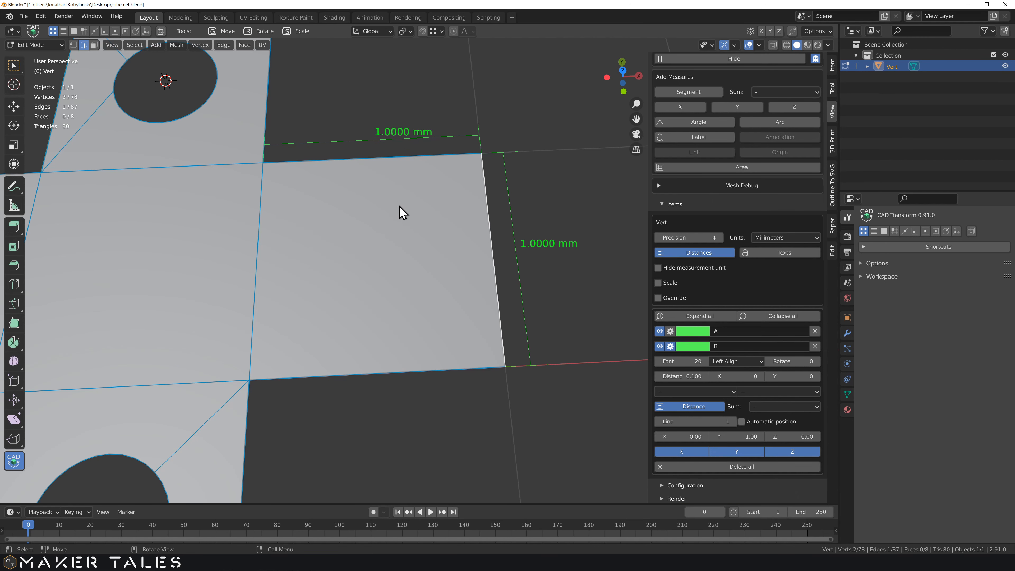
mouse_move(401, 211)
middle_mouse_down()
mouse_move(414, 206)
mouse_move(390, 211)
middle_mouse_up()
scroll(328, 190, "up", 2)
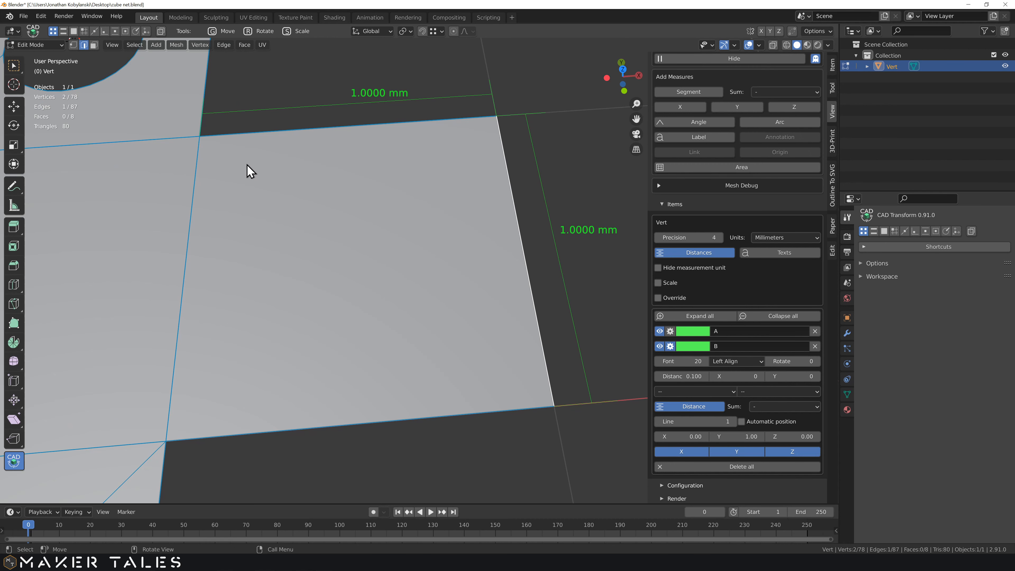
key("1")
left_click(200, 137)
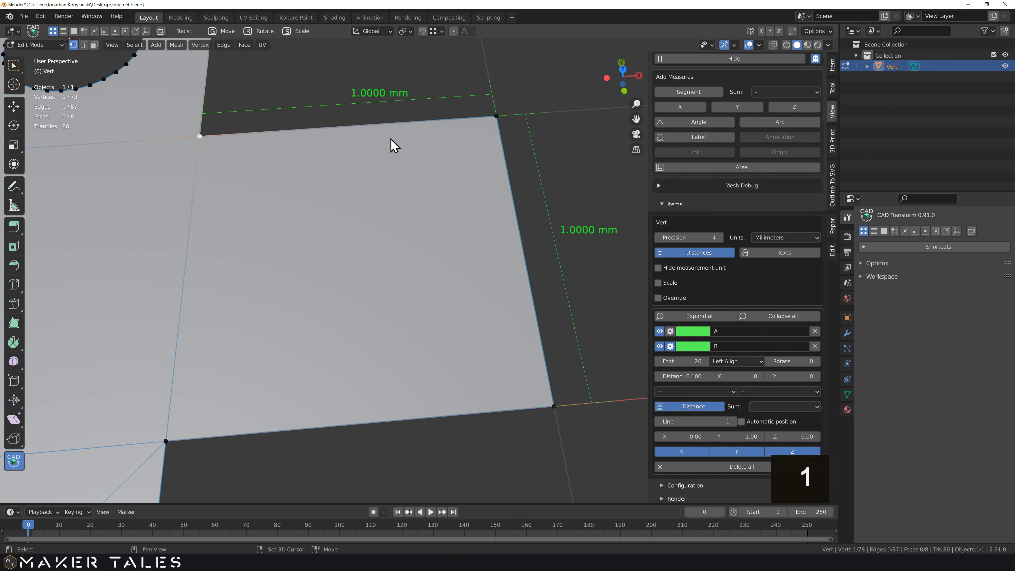
left_click(497, 117, "shift")
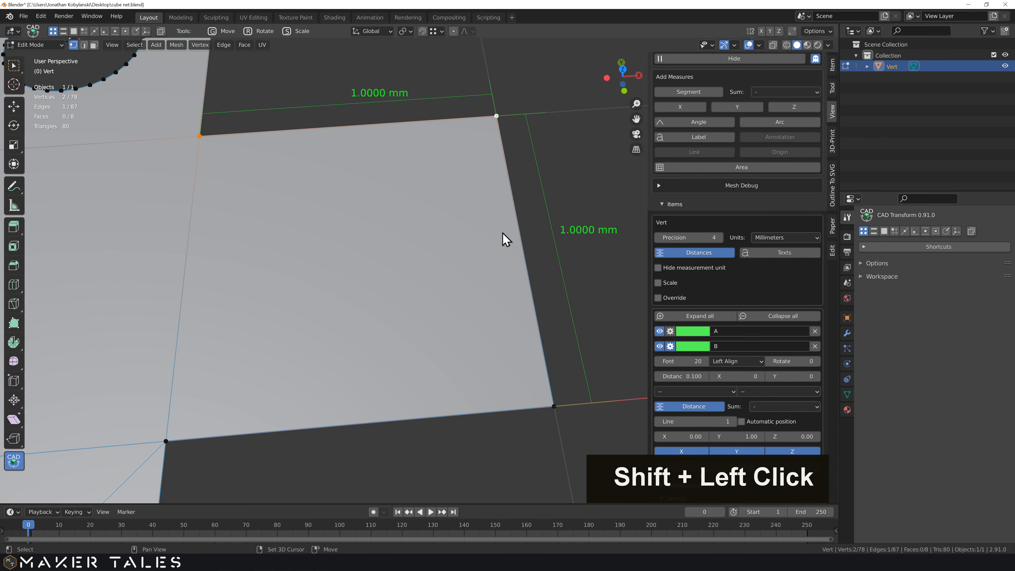
left_click(554, 407, "shift")
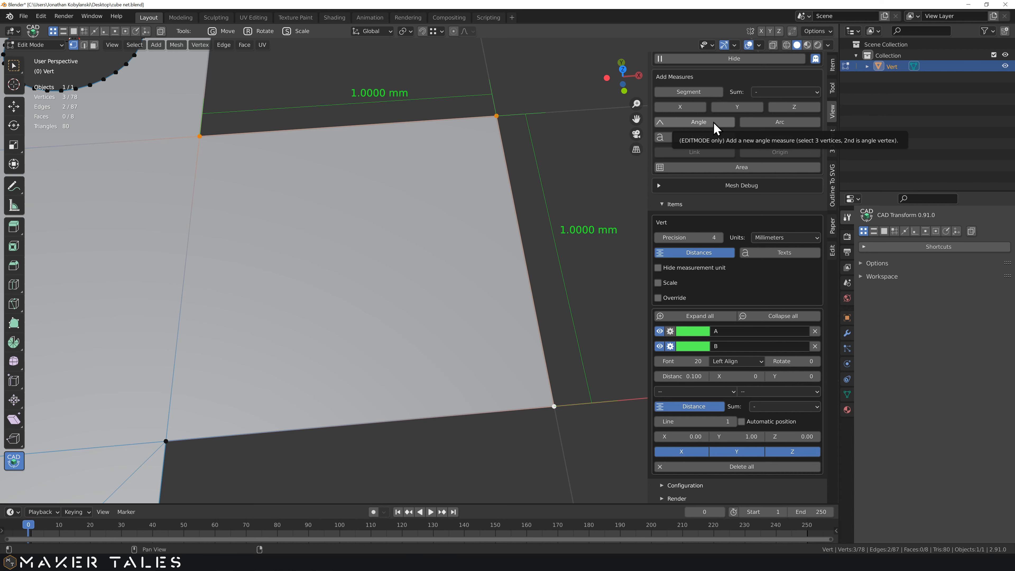
left_click(695, 124)
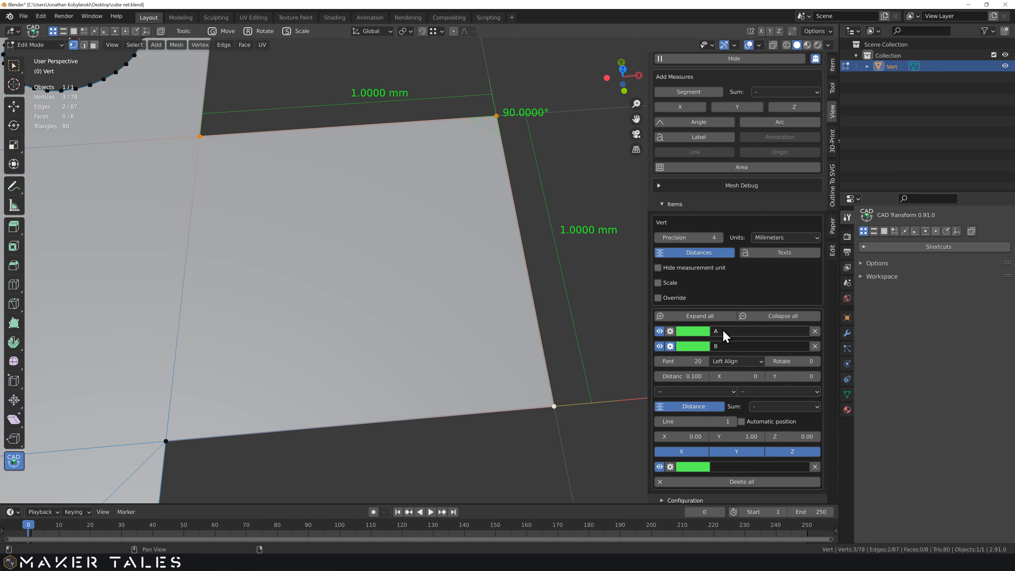
Step: Collapse measure B's settings and expand MeasureIt's Render section to examine its options
scroll(740, 352, "down", 2)
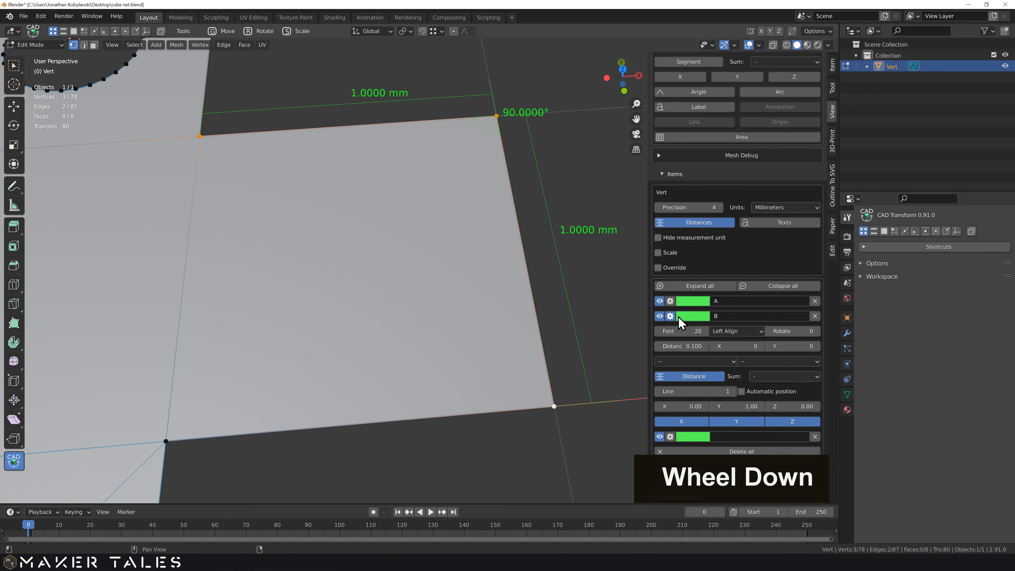
left_click(671, 316)
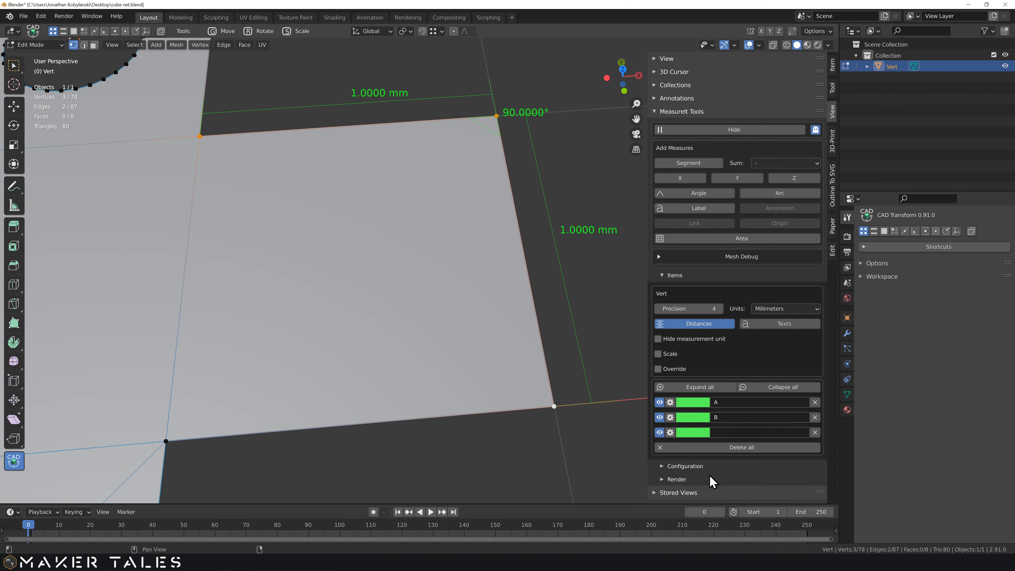
left_click(662, 482)
scroll(684, 456, "down", 3)
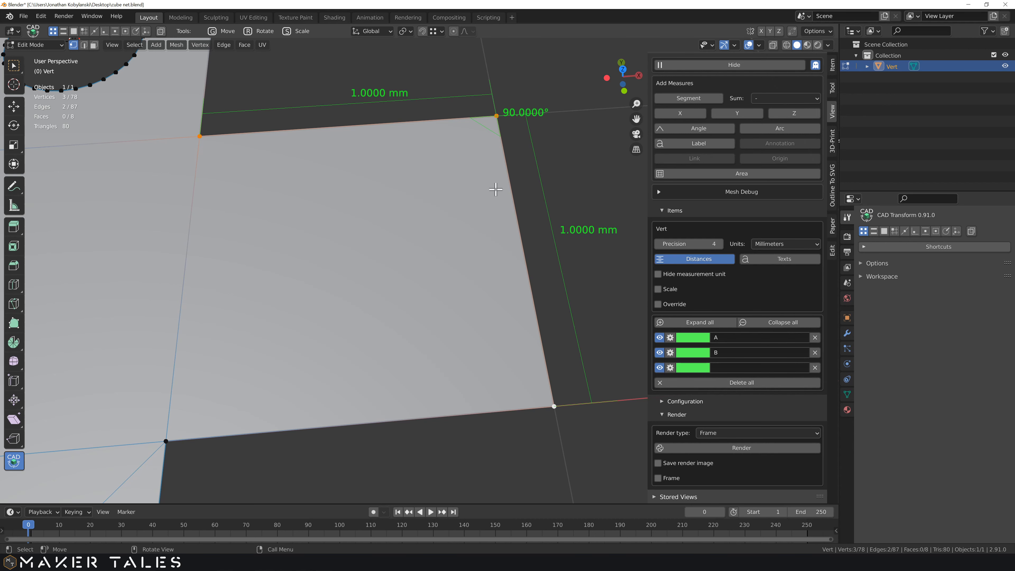
Step: Hide all MeasureIt measurements in the viewport and close the sidebar
scroll(715, 242, "up", 4)
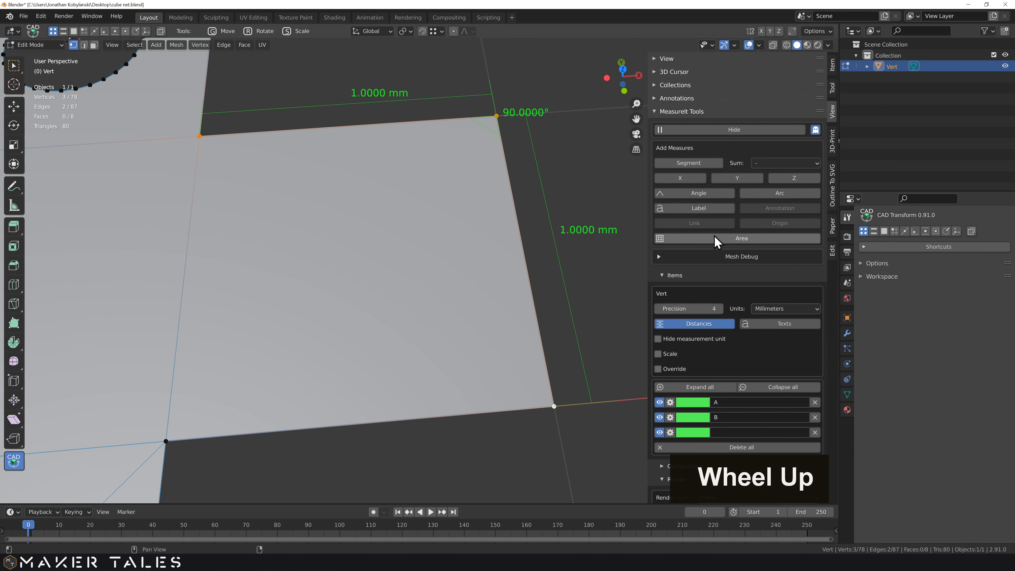
left_click(695, 132)
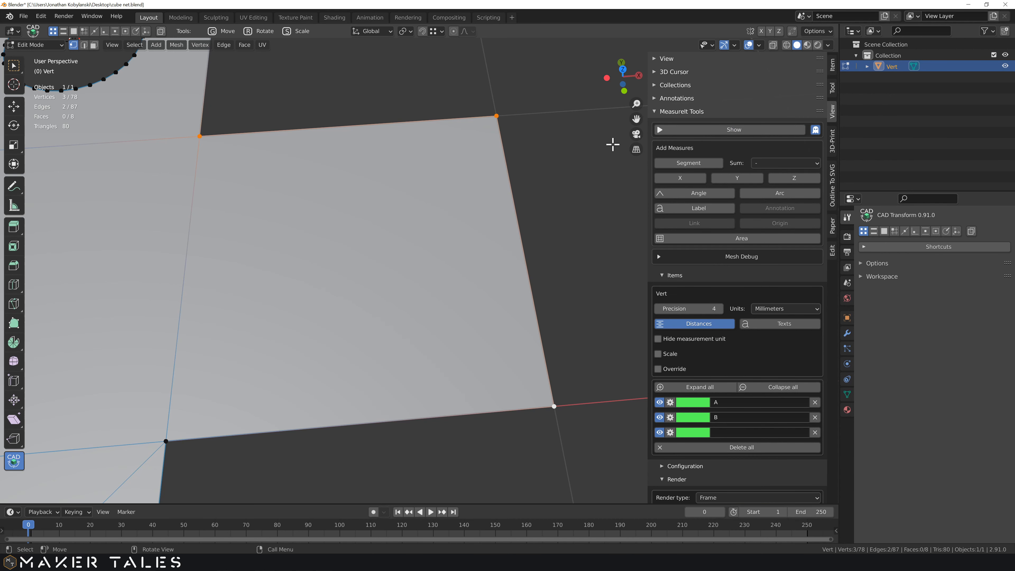
key("n")
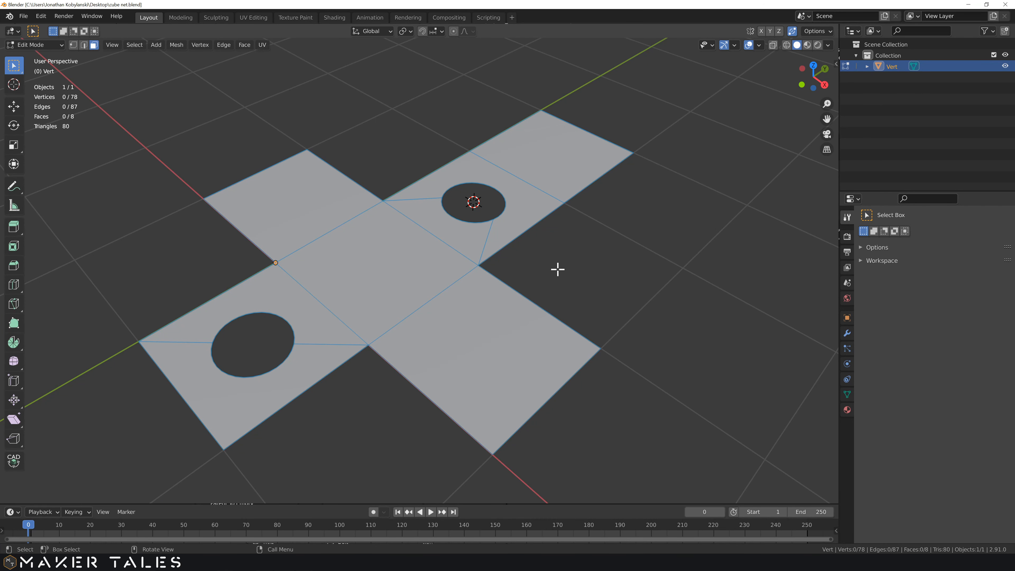
middle_click_drag(558, 269, 602, 279)
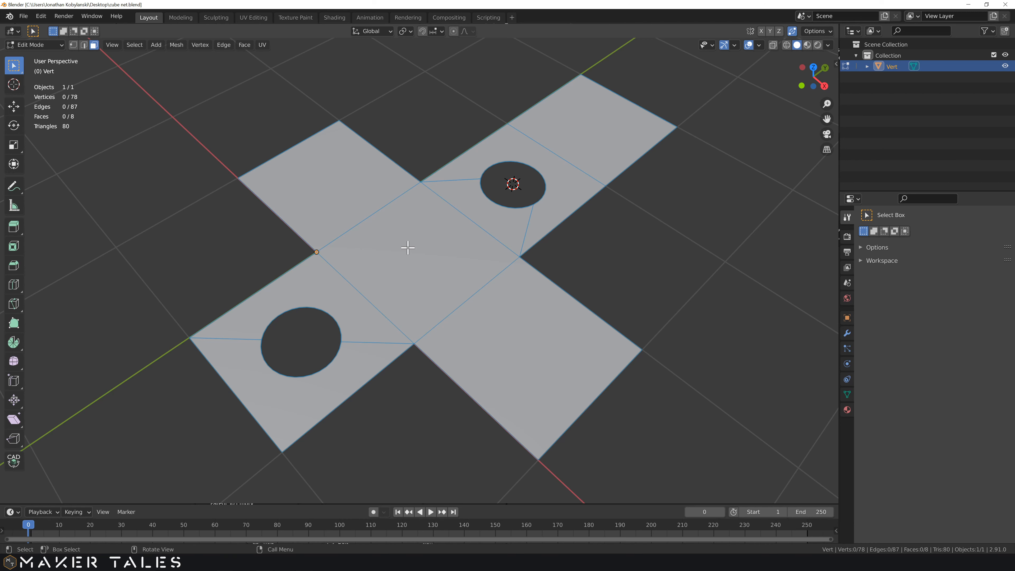
middle_click_drag(427, 245, 343, 226)
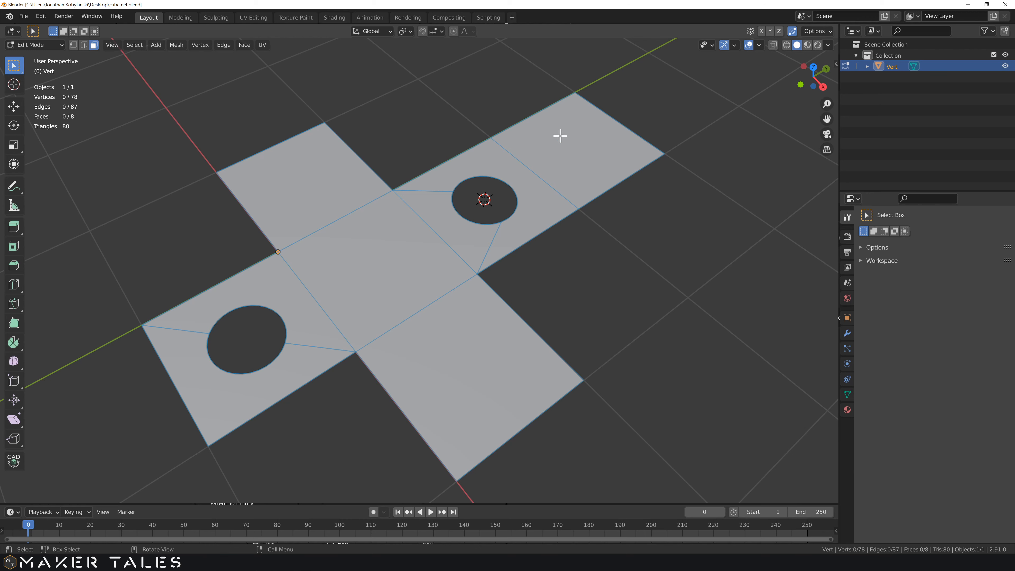
Step: Set the Outline to SVG resolution to 72 DPI, then set up its outline camera and look through it
key("n")
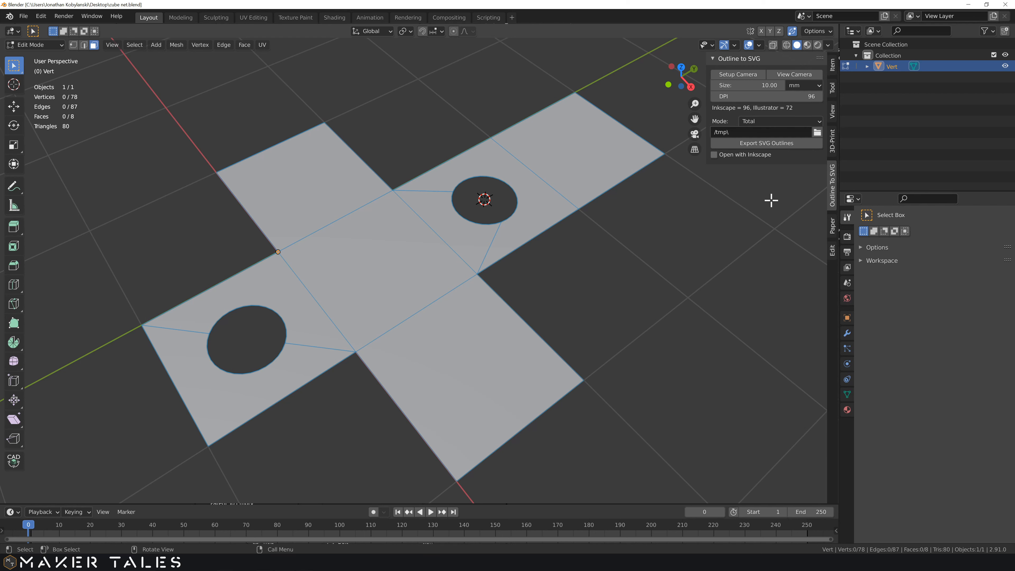
left_click(769, 96)
type("72")
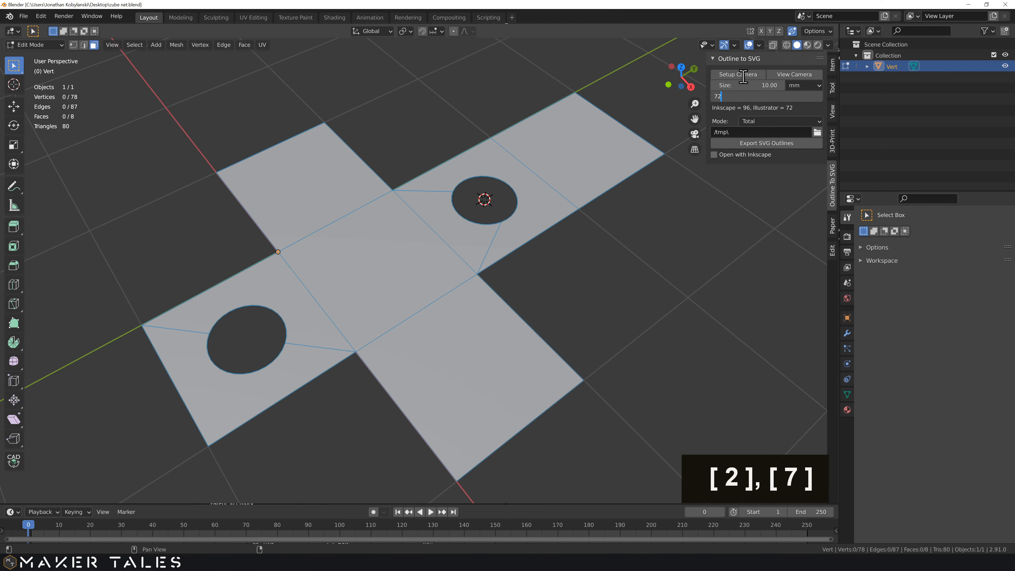
left_click(743, 76)
left_click(755, 80)
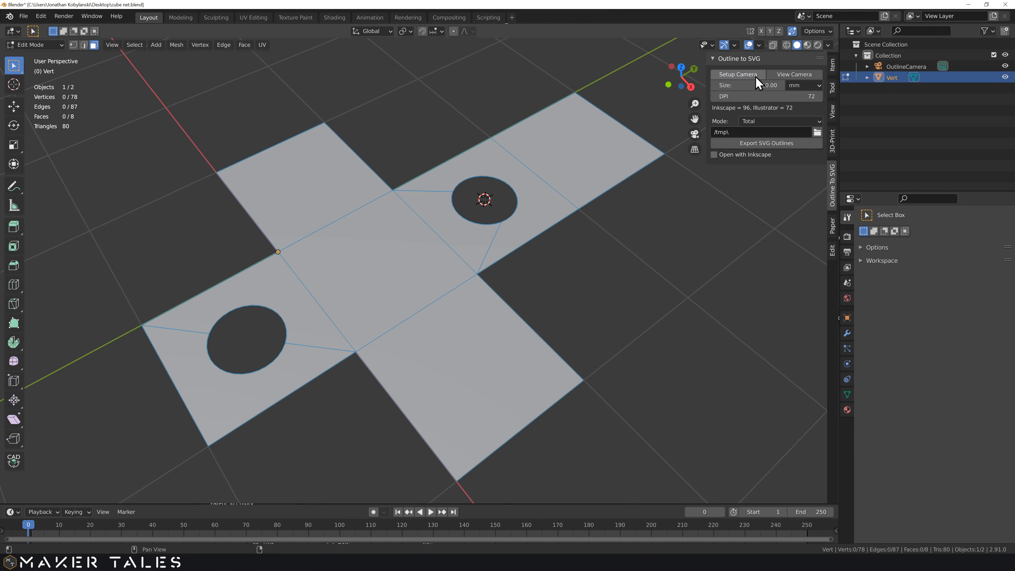
left_click(790, 75)
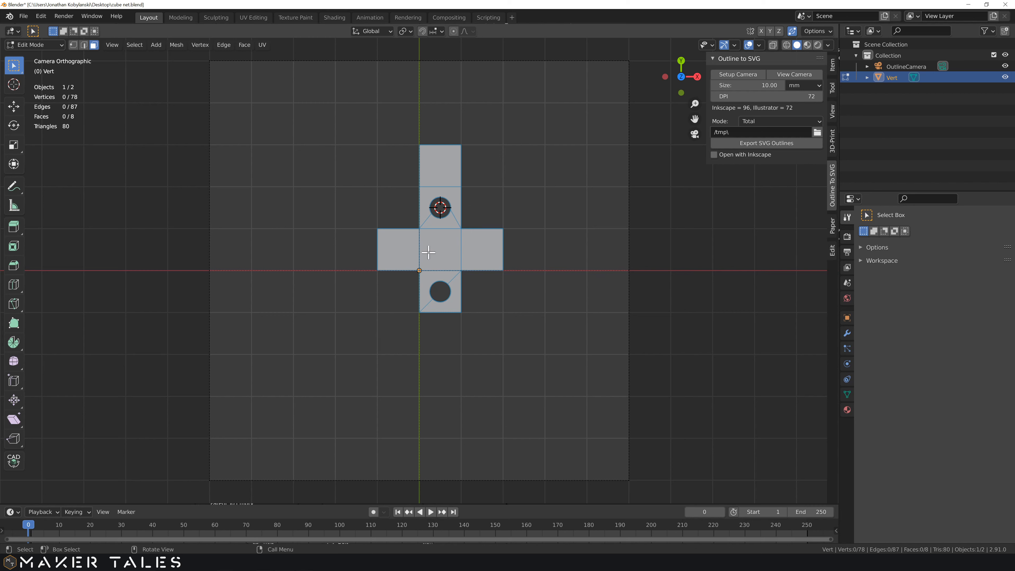
Step: In Object Mode, select the cube net and export its SVG outlines in Total mode to a desktop location
key("Tab")
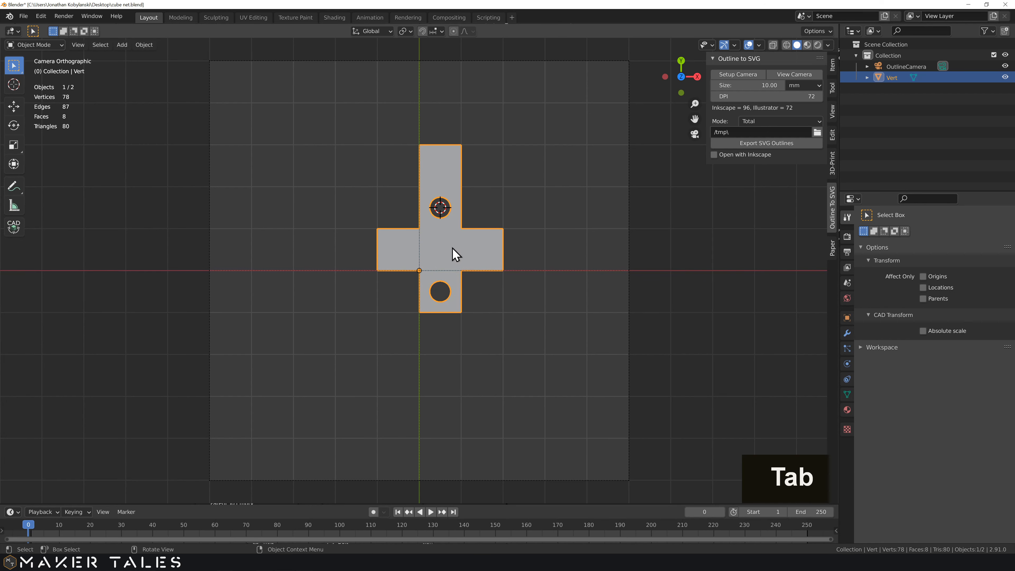
left_click(527, 192)
left_click(445, 242)
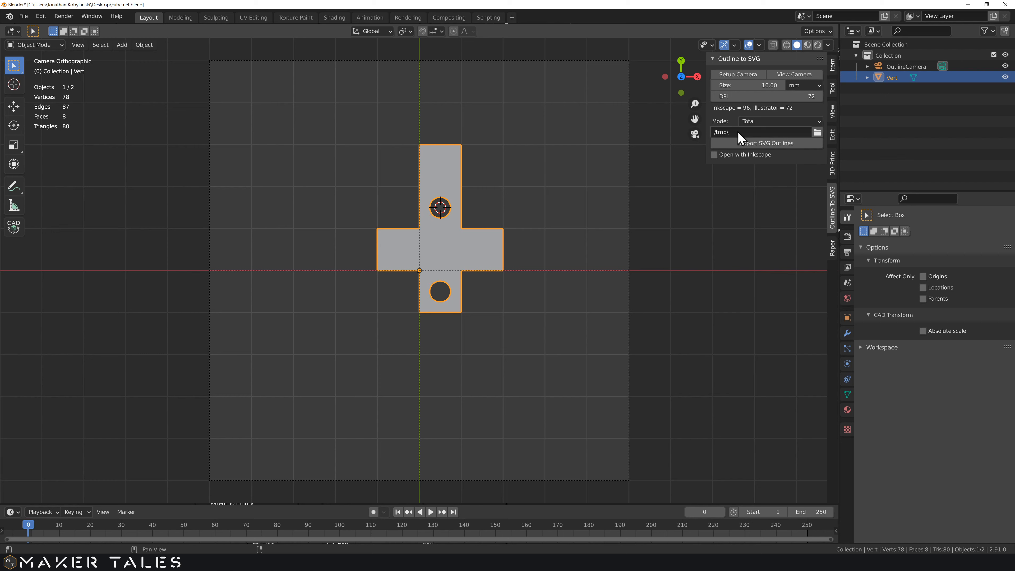
left_click(817, 132)
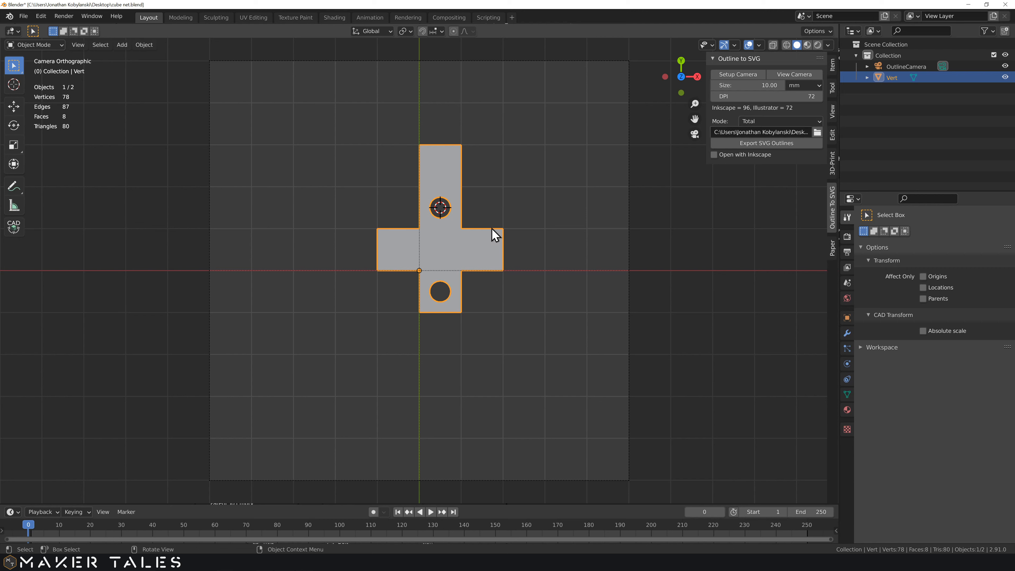
left_click(774, 150)
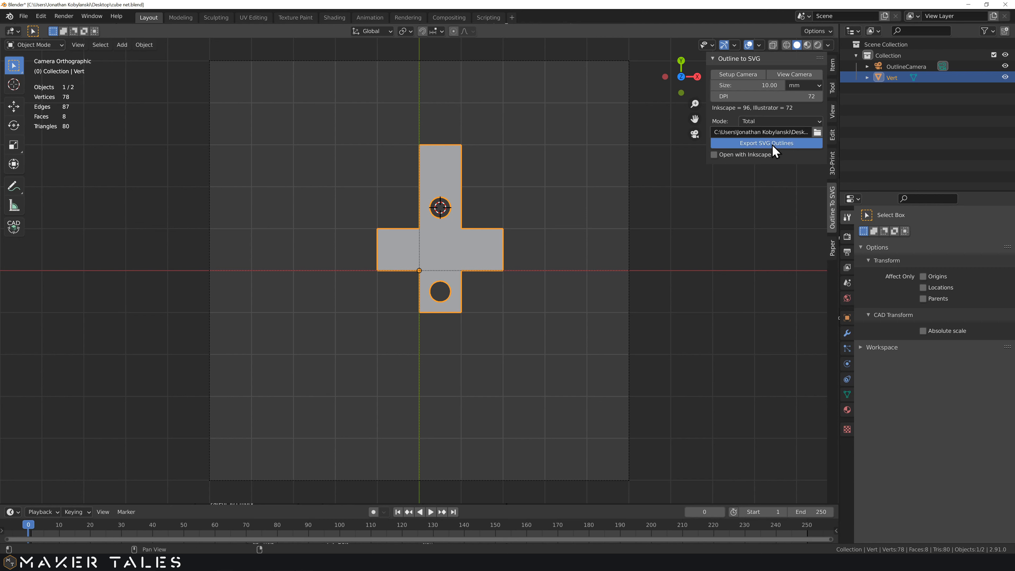